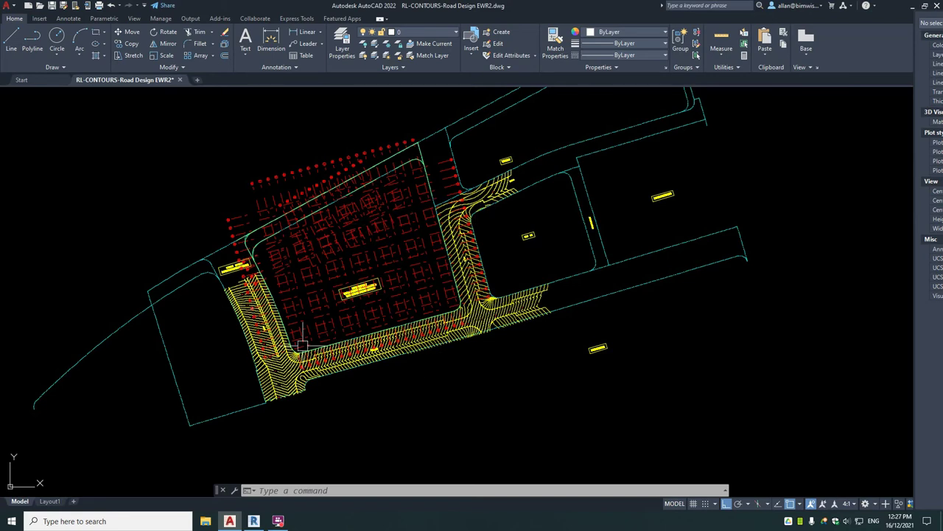
# Step: Examine the road contours, grid lines and lot boundaries across the plan of the road design drawing
pyautogui.scroll(-2, 492, 370)
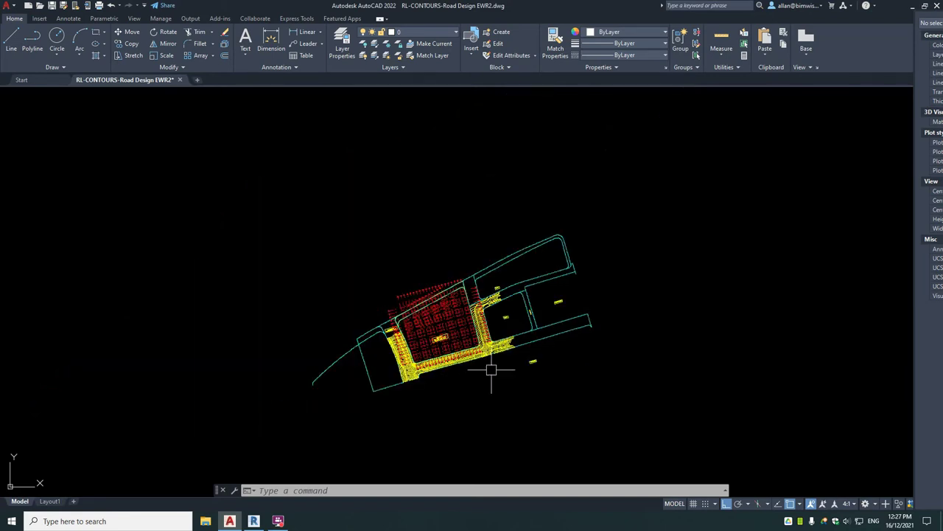
pyautogui.scroll(5, 490, 371)
pyautogui.scroll(-4, 489, 373)
pyautogui.scroll(4, 494, 390)
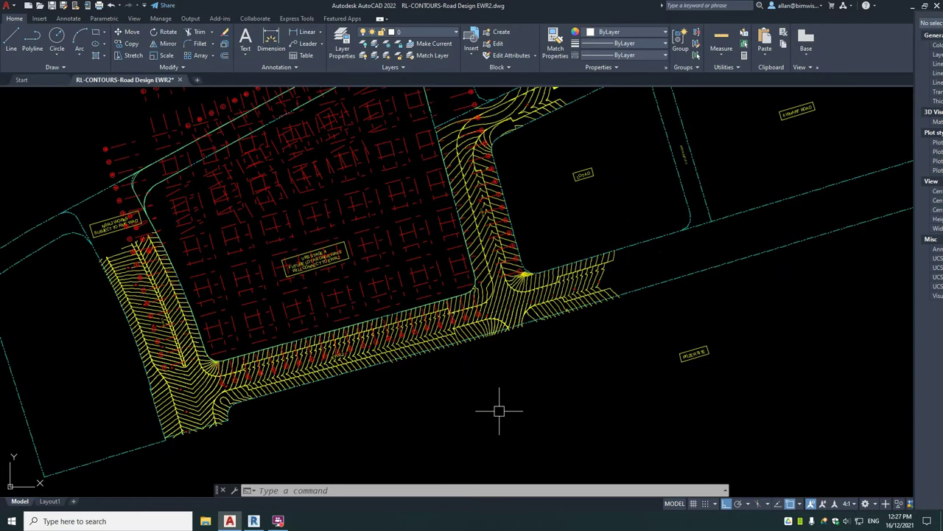
pyautogui.scroll(-5, 427, 247)
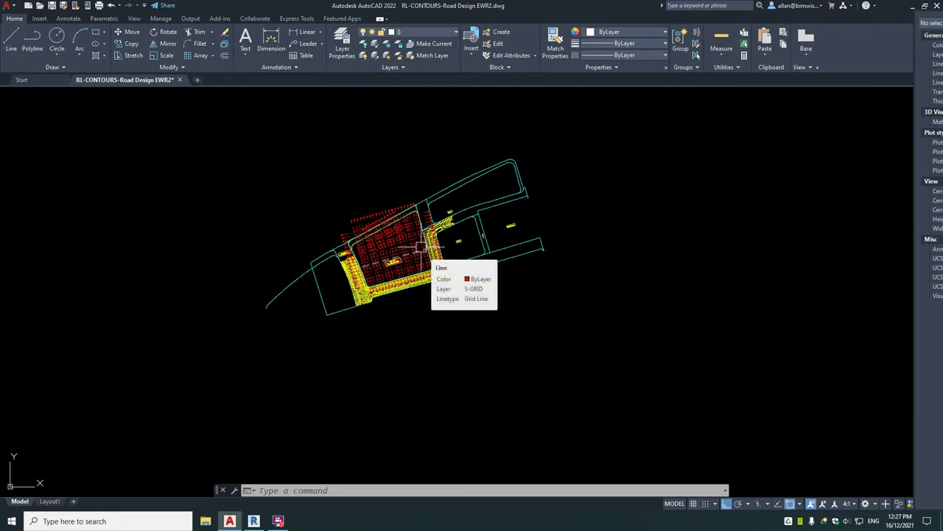
pyautogui.scroll(2, 516, 339)
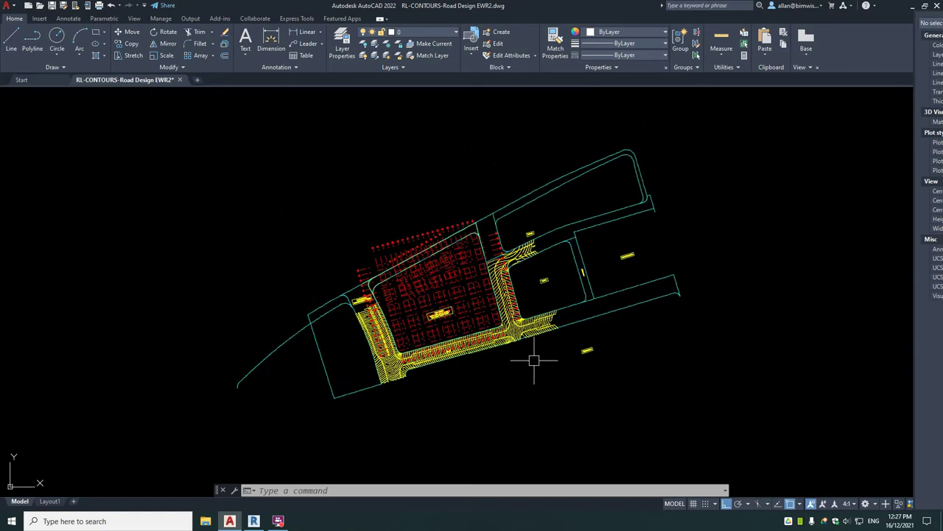
pyautogui.scroll(2, 532, 354)
pyautogui.scroll(4, 564, 237)
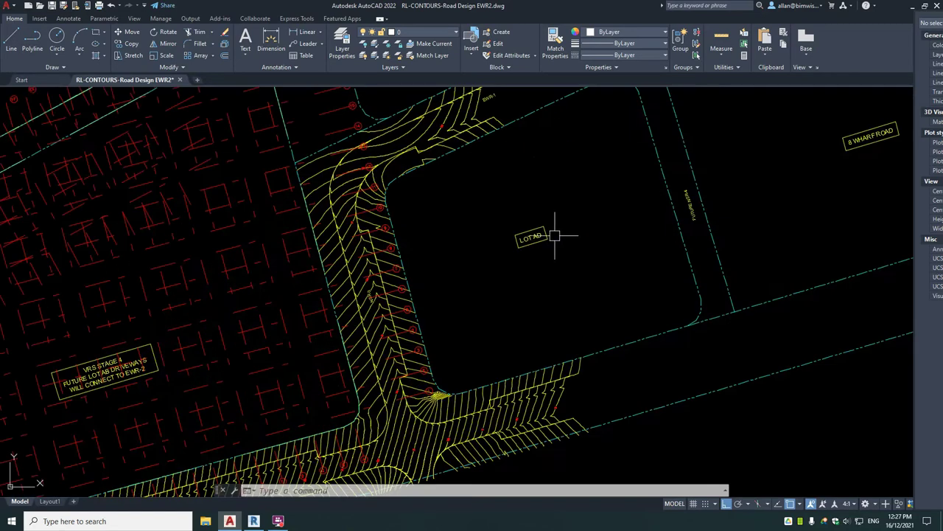
pyautogui.scroll(-5, 564, 347)
pyautogui.scroll(3, 565, 278)
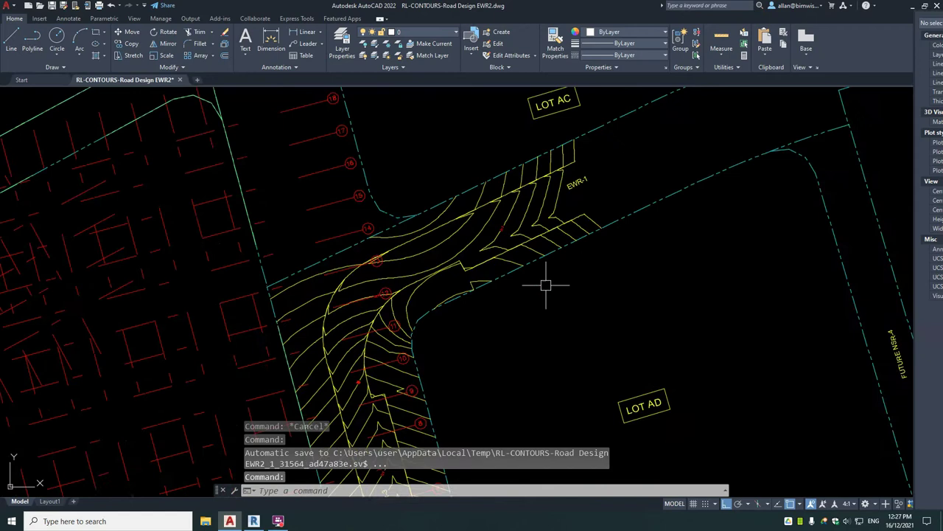
pyautogui.scroll(-3, 548, 280)
pyautogui.scroll(-2, 544, 274)
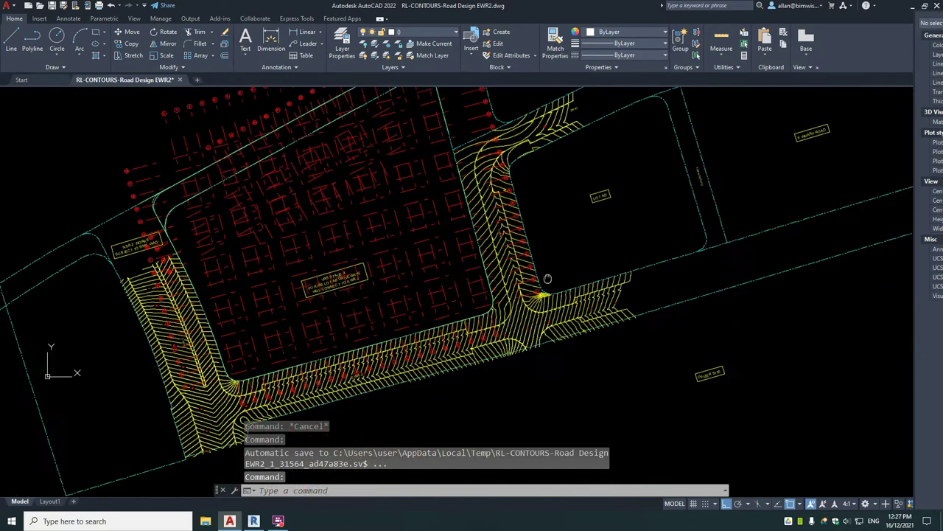
pyautogui.scroll(3, 531, 310)
pyautogui.scroll(-3, 544, 284)
pyautogui.scroll(2, 535, 251)
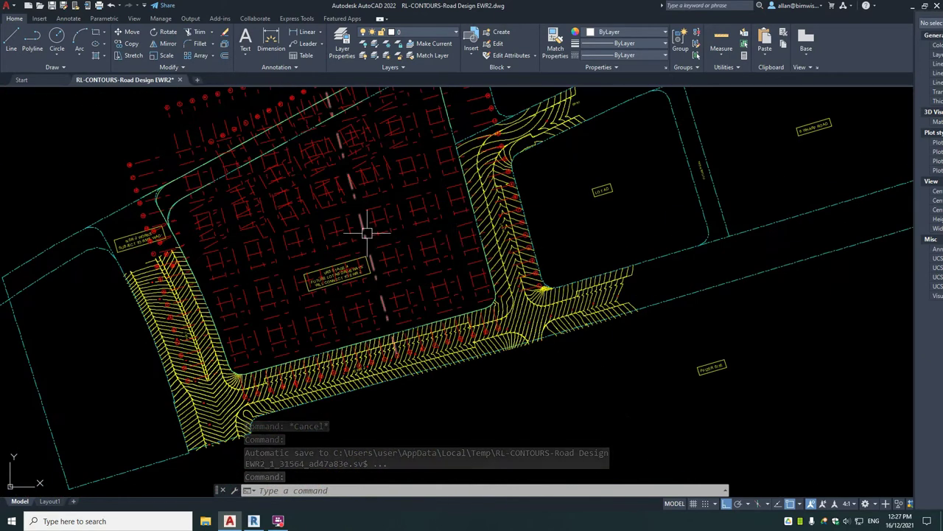
pyautogui.moveTo(262, 205); pyautogui.dragTo(350, 331, button='middle')
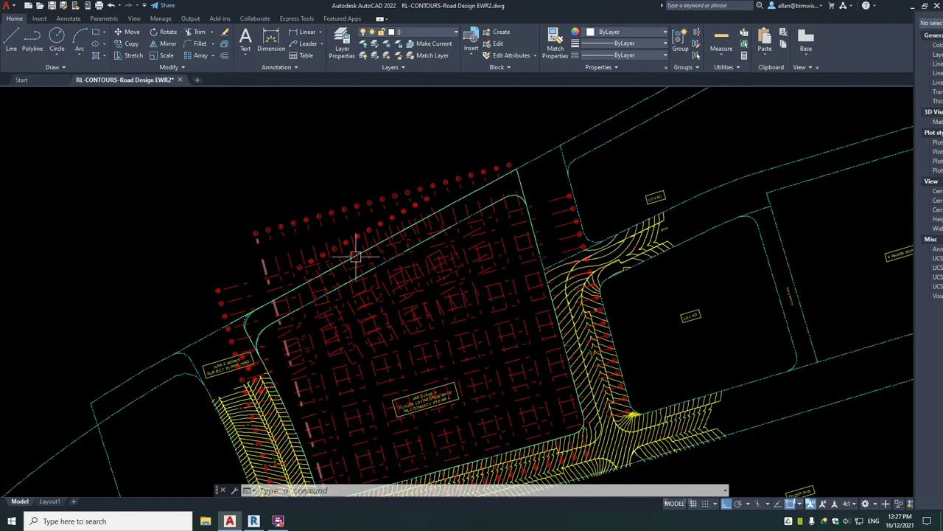
pyautogui.scroll(-4, 501, 325)
pyautogui.scroll(3, 502, 316)
pyautogui.scroll(-3, 505, 331)
pyautogui.scroll(2, 505, 329)
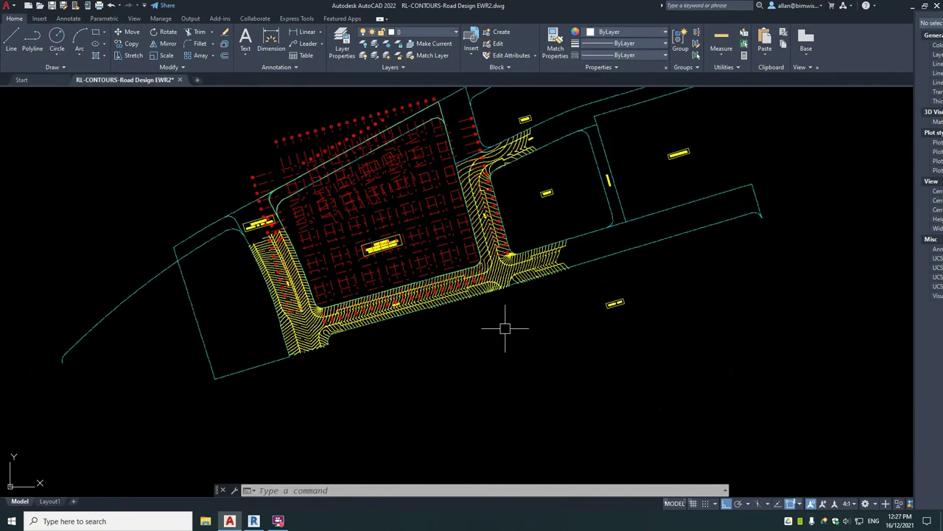
pyautogui.scroll(-1, 505, 329)
pyautogui.moveTo(502, 330); pyautogui.dragTo(514, 370, button='middle')
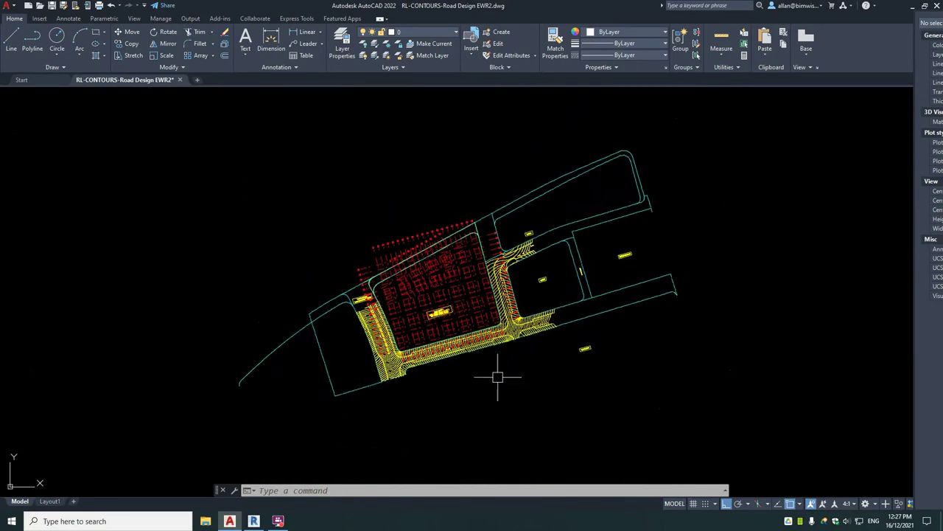
pyautogui.scroll(3, 565, 378)
pyautogui.scroll(-5, 465, 337)
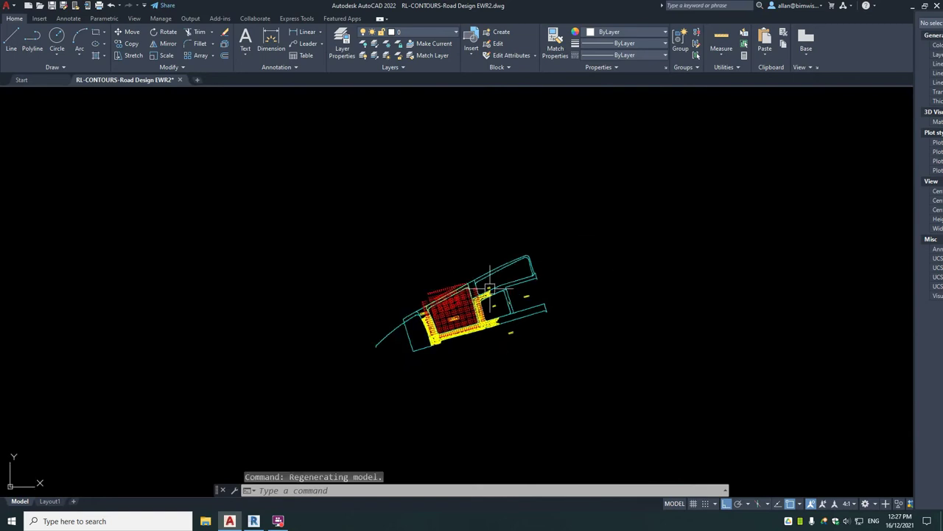
pyautogui.scroll(4, 480, 327)
pyautogui.scroll(-3, 485, 308)
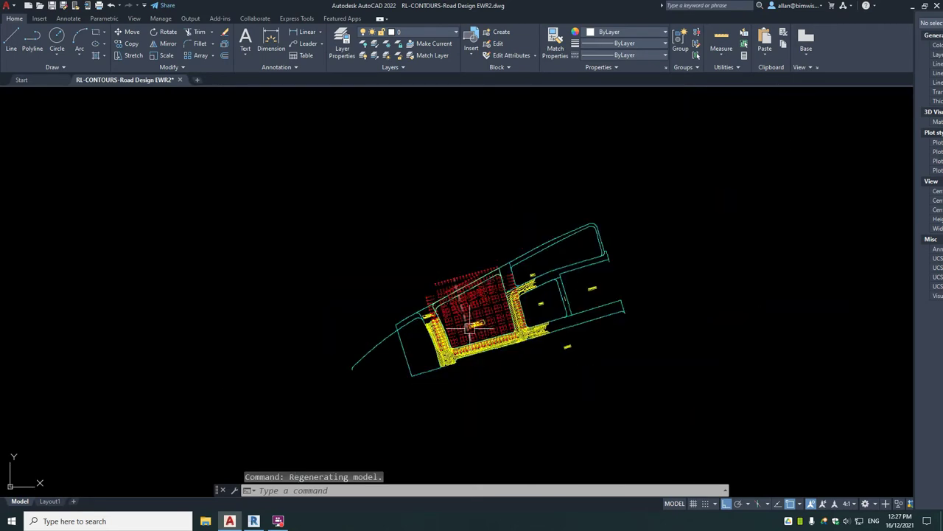
pyautogui.scroll(4, 516, 309)
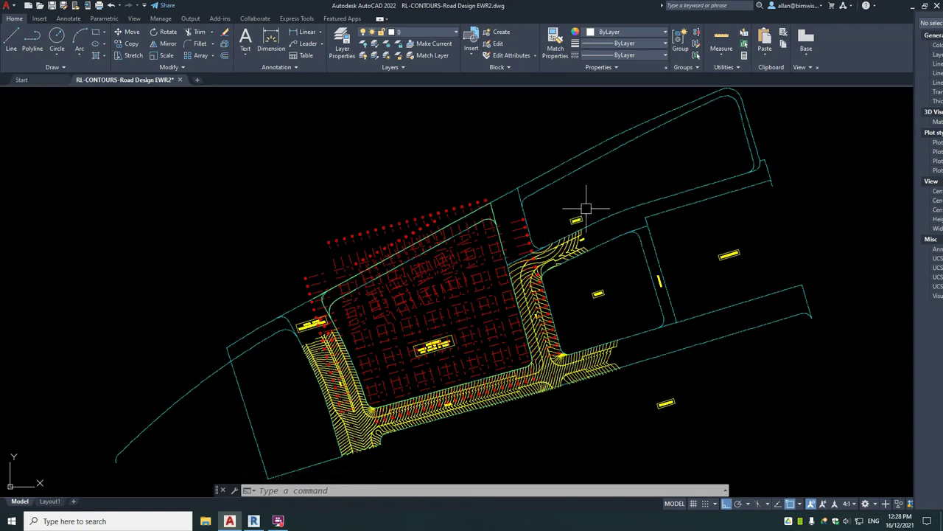
# Step: Examine the road contours in 3D, comparing their height with the grid and boundary linework
pyautogui.keyDown('shift'); pyautogui.moveTo(560, 184); pyautogui.dragTo(648, 107, button='middle'); pyautogui.keyUp('shift')
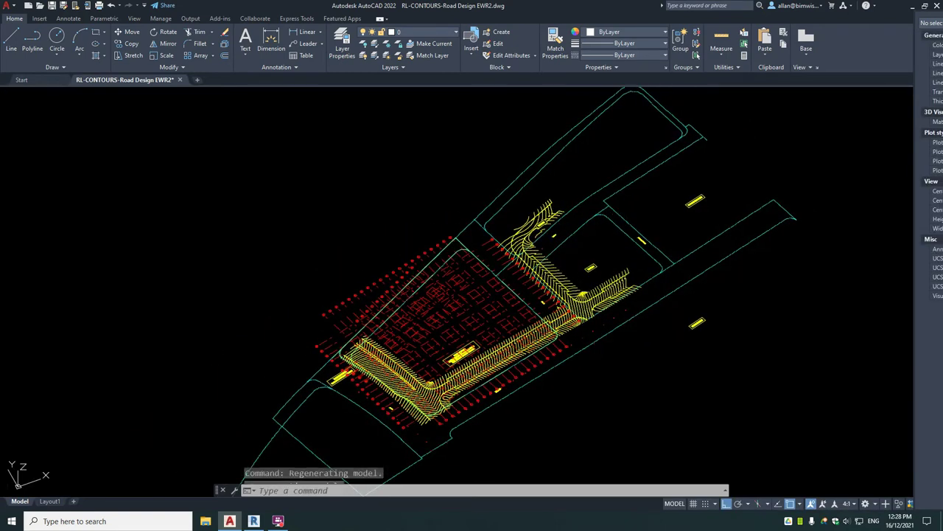
pyautogui.keyDown('shift'); pyautogui.moveTo(664, 199); pyautogui.dragTo(496, 201, button='middle'); pyautogui.keyUp('shift')
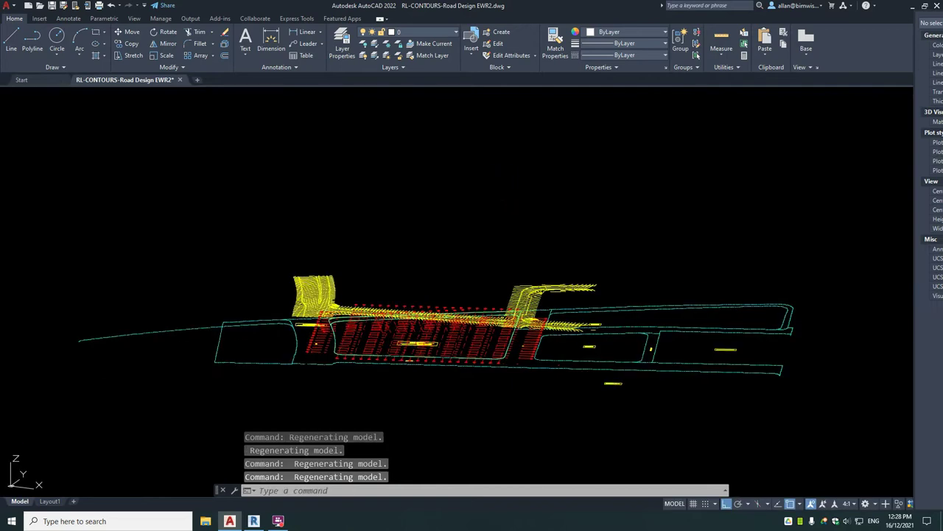
pyautogui.keyDown('shift'); pyautogui.moveTo(610, 213); pyautogui.dragTo(498, 244, button='middle'); pyautogui.keyUp('shift')
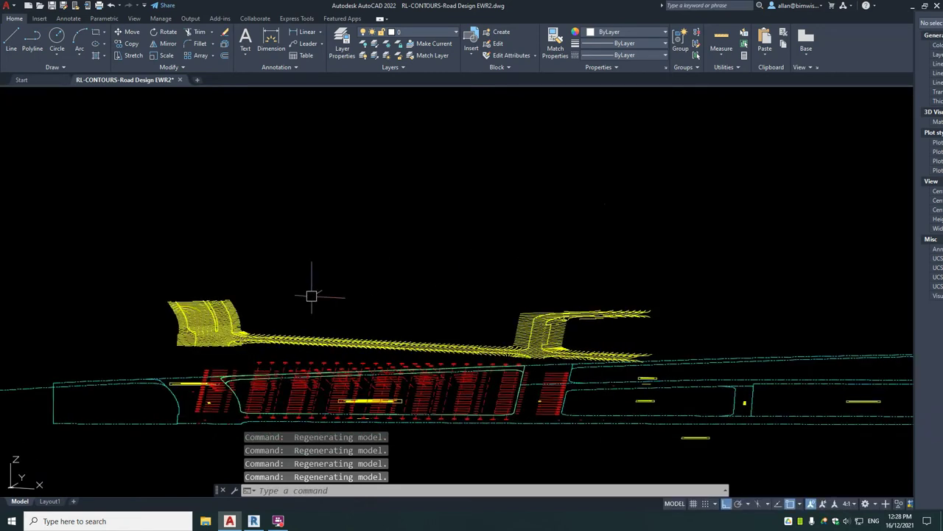
pyautogui.moveTo(394, 273); pyautogui.dragTo(315, 183, button='middle')
pyautogui.moveTo(413, 206)
pyautogui.keyDown('shift'); pyautogui.mouseDown(button='middle')
pyautogui.moveTo(543, 169)
pyautogui.moveTo(350, 190)
pyautogui.moveTo(164, 174)
pyautogui.moveTo(320, 204)
pyautogui.moveTo(428, 206)
pyautogui.moveTo(476, 181)
pyautogui.moveTo(465, 313)
pyautogui.mouseUp(button='middle'); pyautogui.keyUp('shift')
pyautogui.scroll(4, 465, 315)
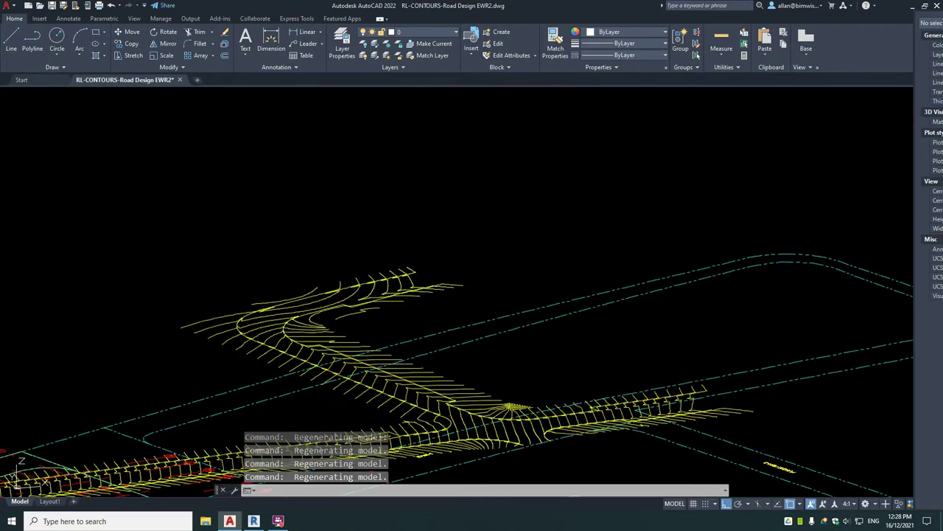
# Step: Check the elevation property of one contour polyline near the end of the road, and clear the selection
pyautogui.scroll(4, 418, 294)
pyautogui.click(415, 292)
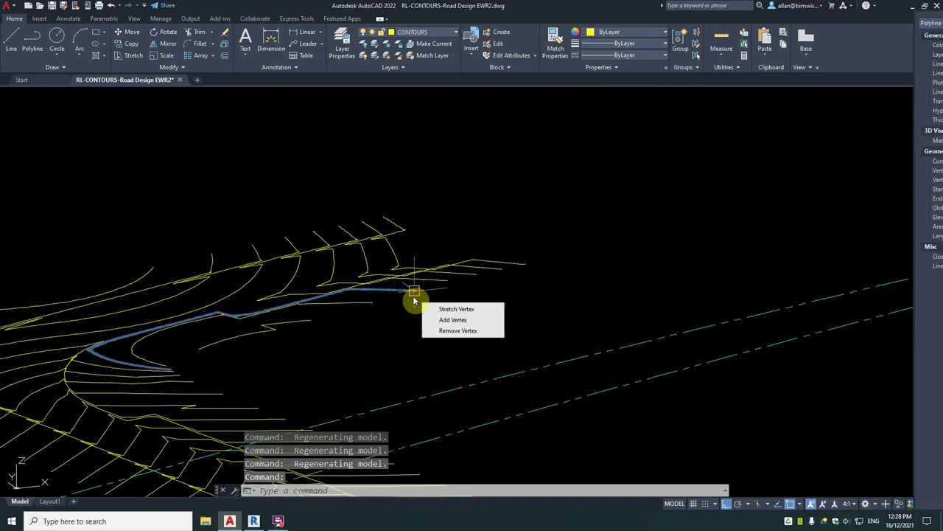
pyautogui.moveTo(918, 260)
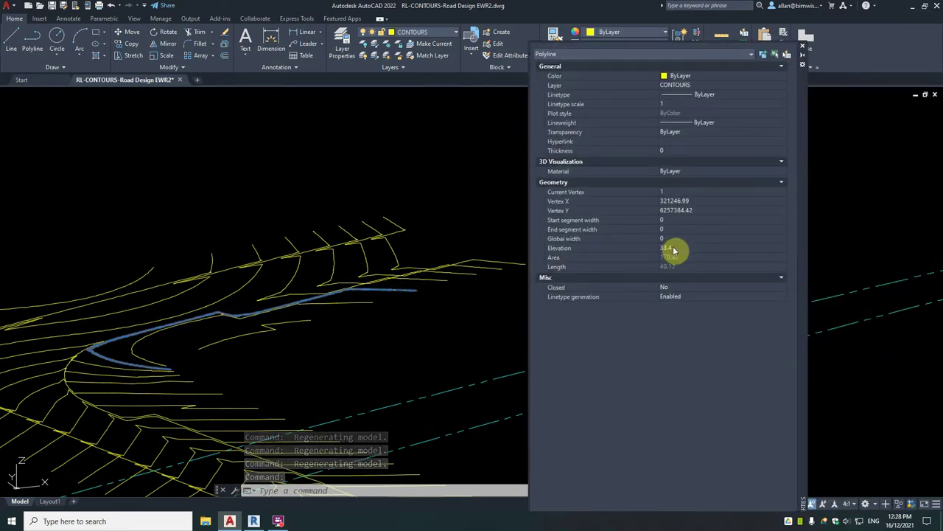
pyautogui.scroll(-3, 329, 264)
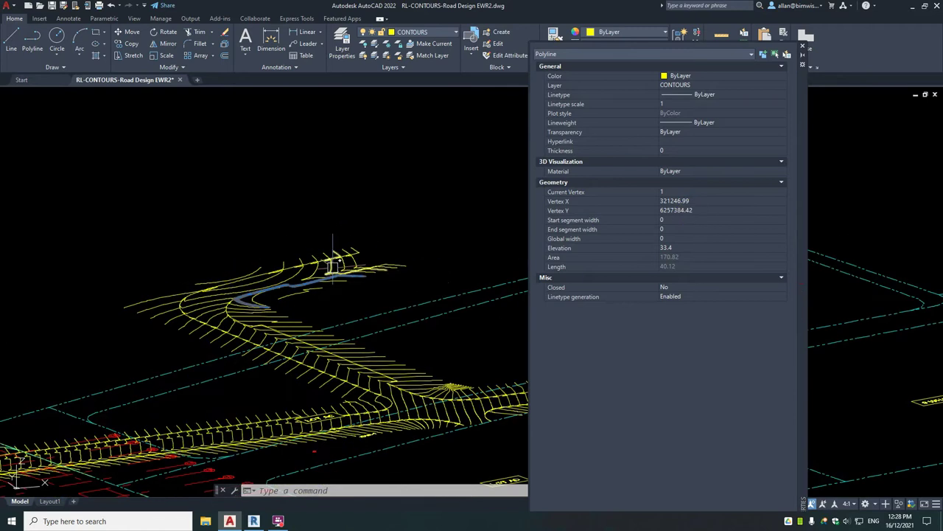
pyautogui.scroll(-3, 349, 276)
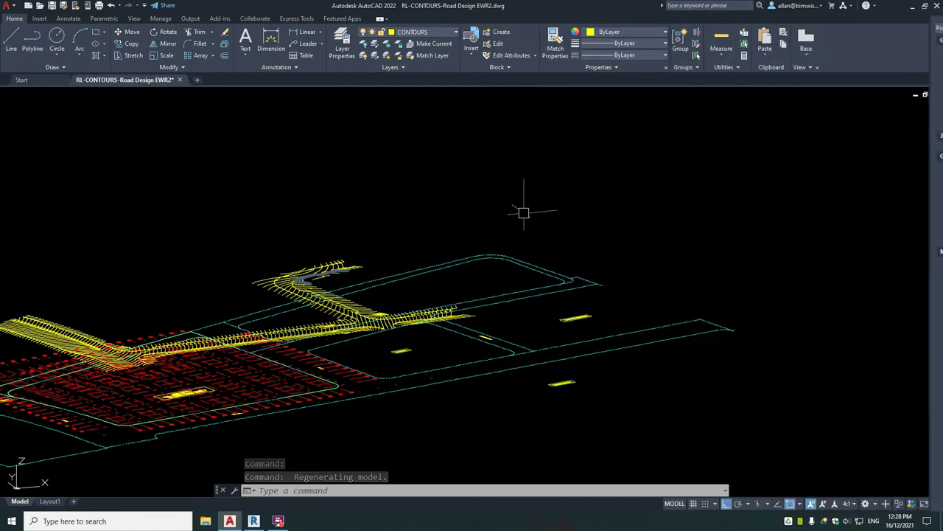
pyautogui.click(436, 214)
pyautogui.press('Escape')
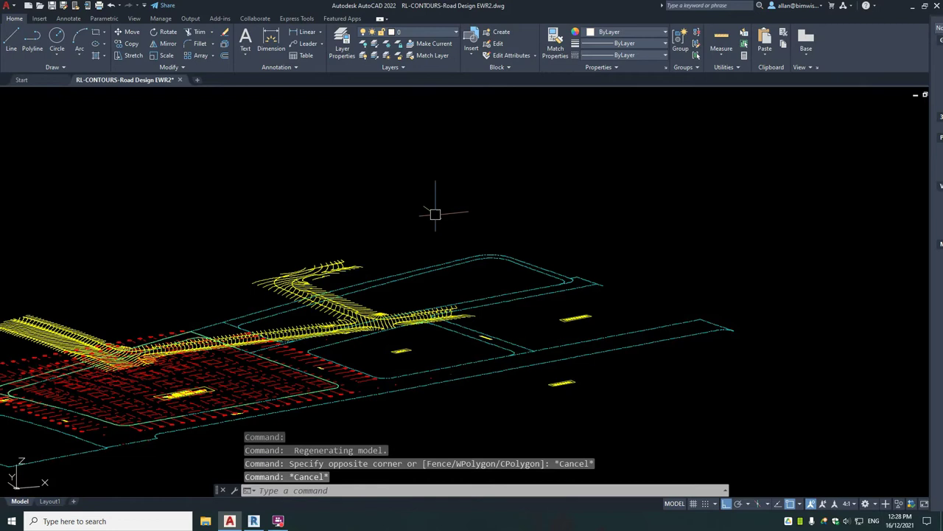
# Step: Switch to the structural model in Revit and examine the building levels in the East elevation
pyautogui.click(253, 521)
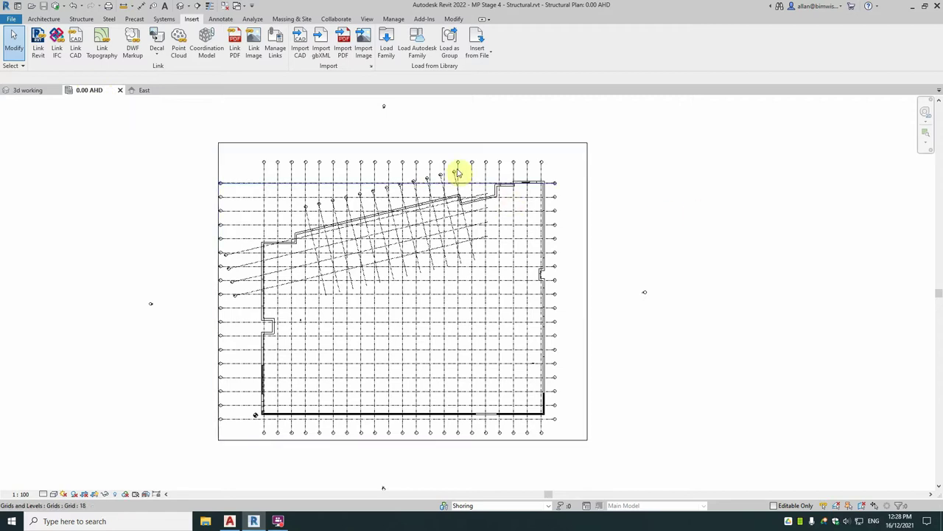
pyautogui.click(143, 92)
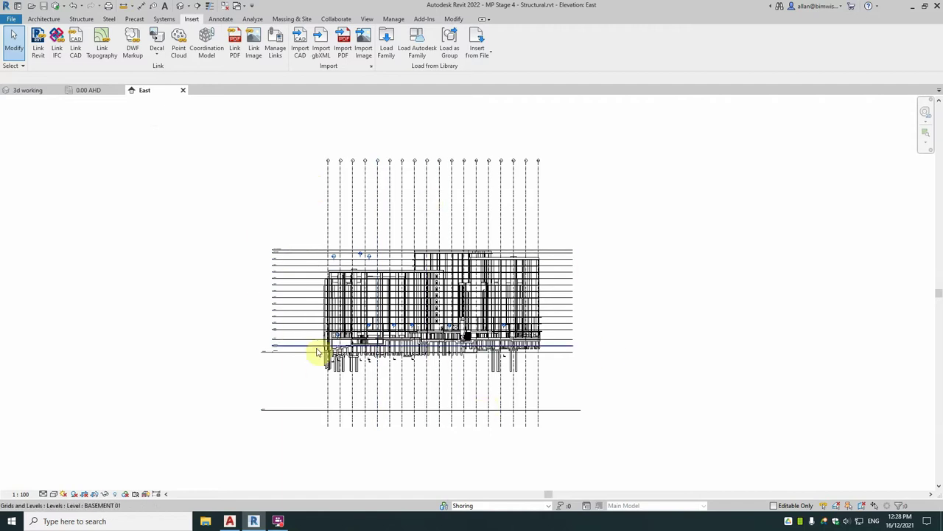
pyautogui.scroll(3, 265, 368)
pyautogui.scroll(8, 229, 383)
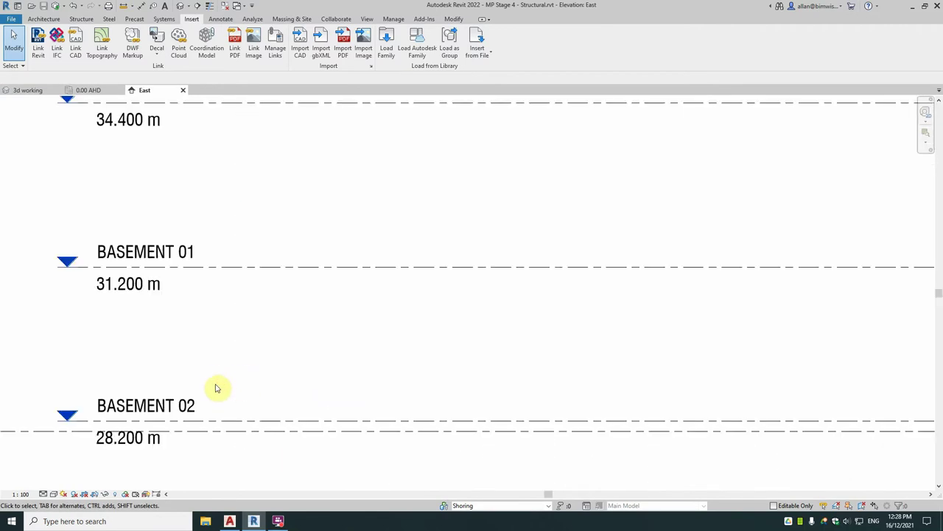
pyautogui.scroll(-3, 218, 387)
pyautogui.scroll(-2, 217, 342)
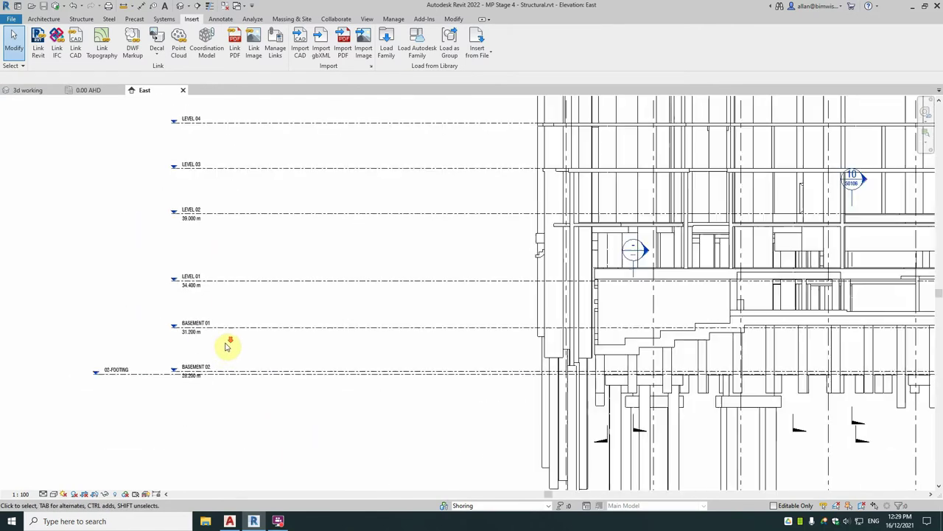
pyautogui.scroll(-1, 227, 345)
pyautogui.moveTo(313, 211); pyautogui.dragTo(333, 501, button='middle')
pyautogui.scroll(-2, 333, 445)
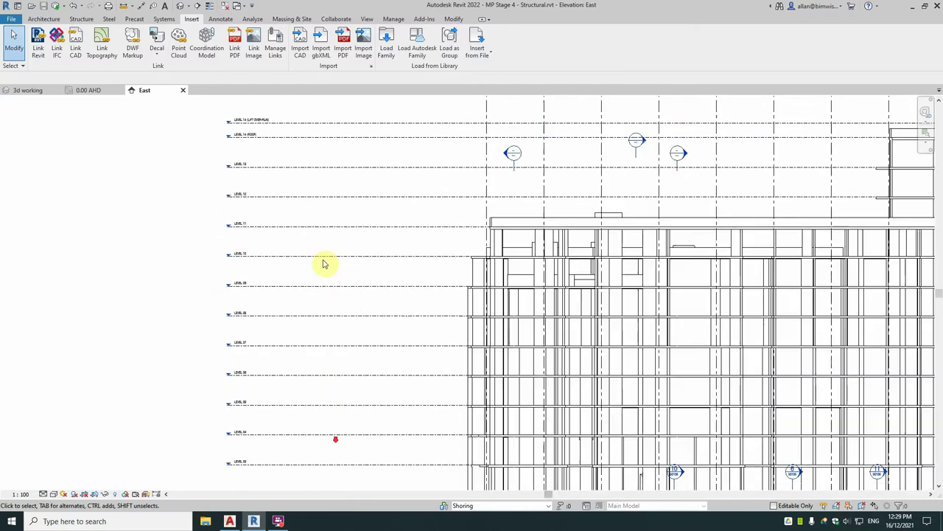
# Step: Check the elevation property of the 0.00 AHD level below the building, and deselect it
pyautogui.moveTo(324, 264); pyautogui.dragTo(362, 25, button='middle')
pyautogui.scroll(4, 214, 448)
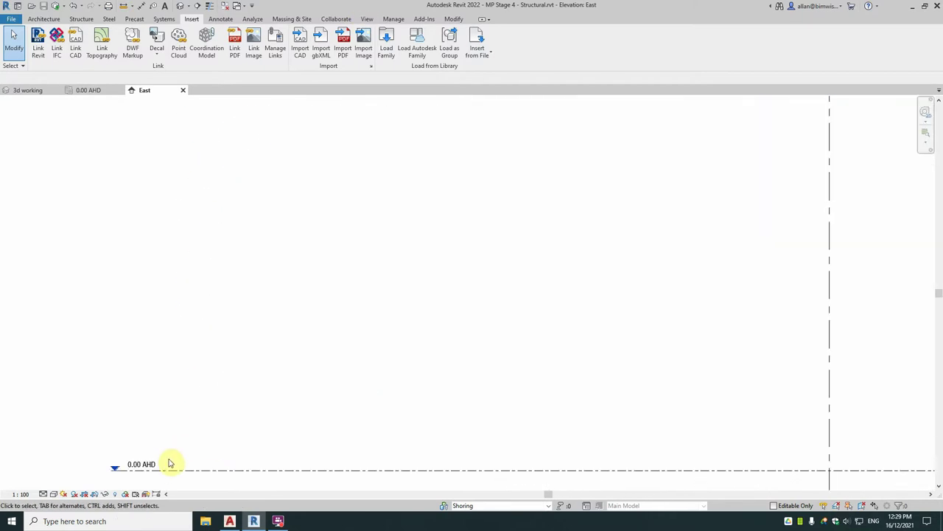
pyautogui.click(168, 469)
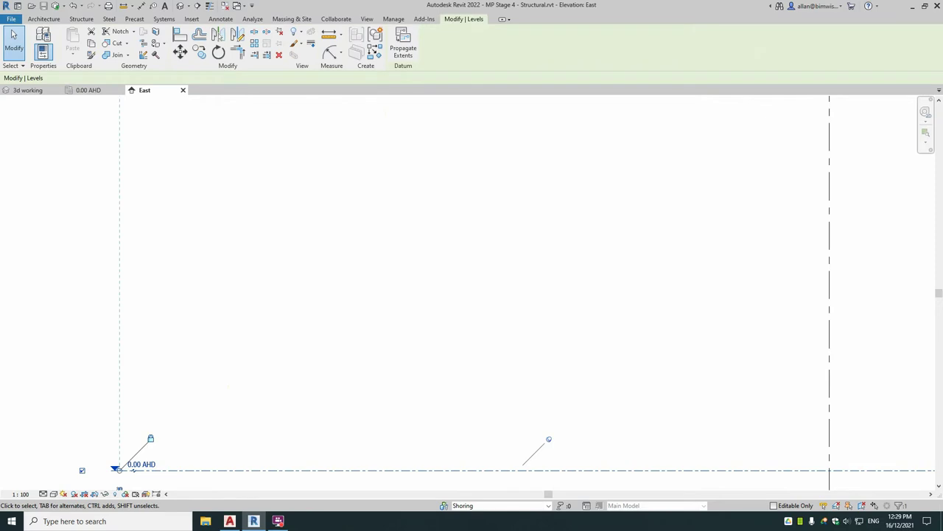
pyautogui.moveTo(942, 103); pyautogui.dragTo(678, 119)
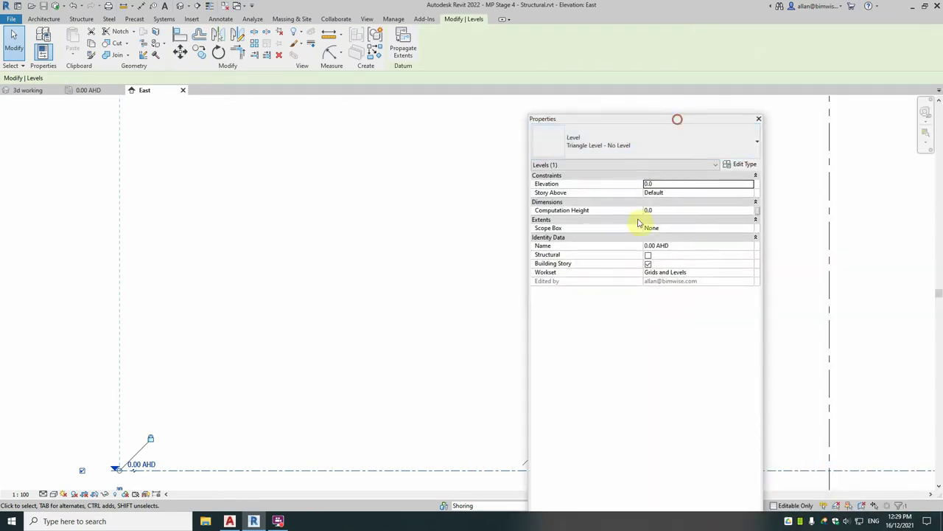
pyautogui.press('p')
pyautogui.press('p')
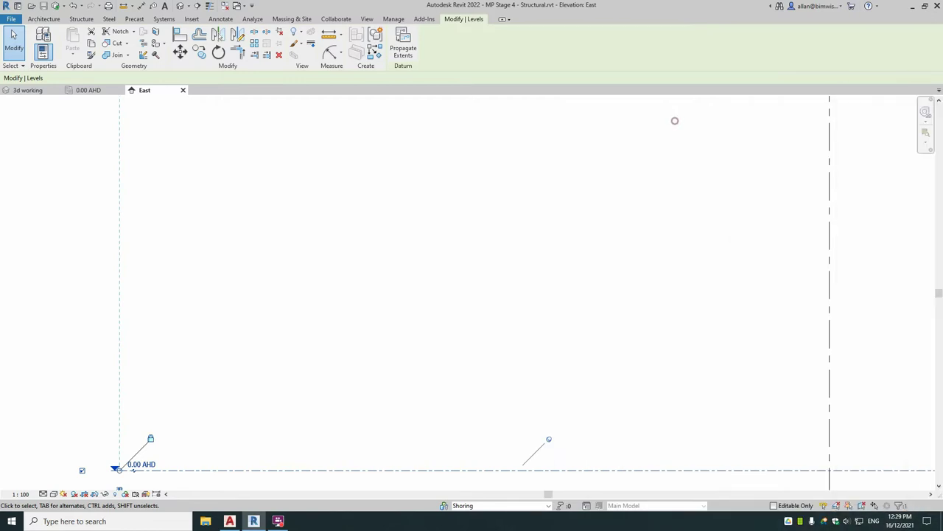
pyautogui.click(541, 332)
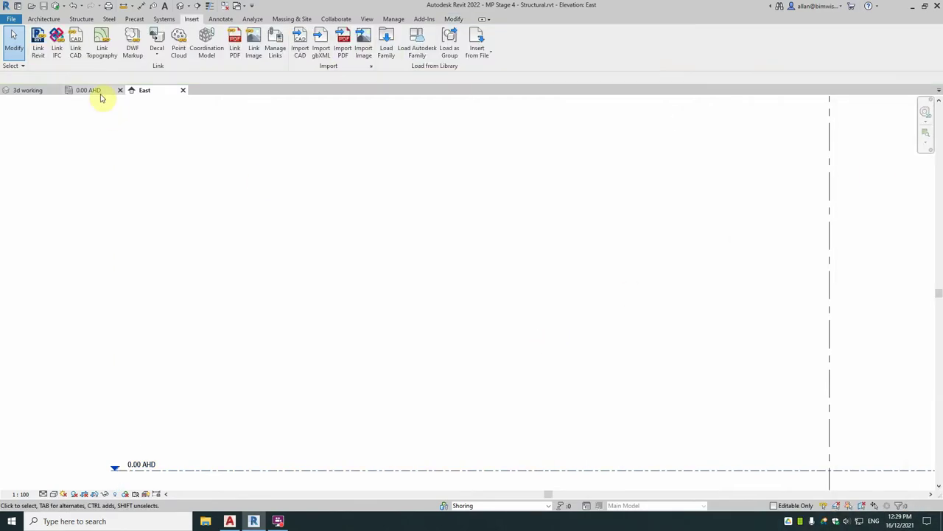
# Step: Link RL-CONTOURS-Road Design EWR2.dwg in the 0.00 AHD plan, positioned center to center at level 0.00 AHD, with Orient to View off
pyautogui.click(97, 90)
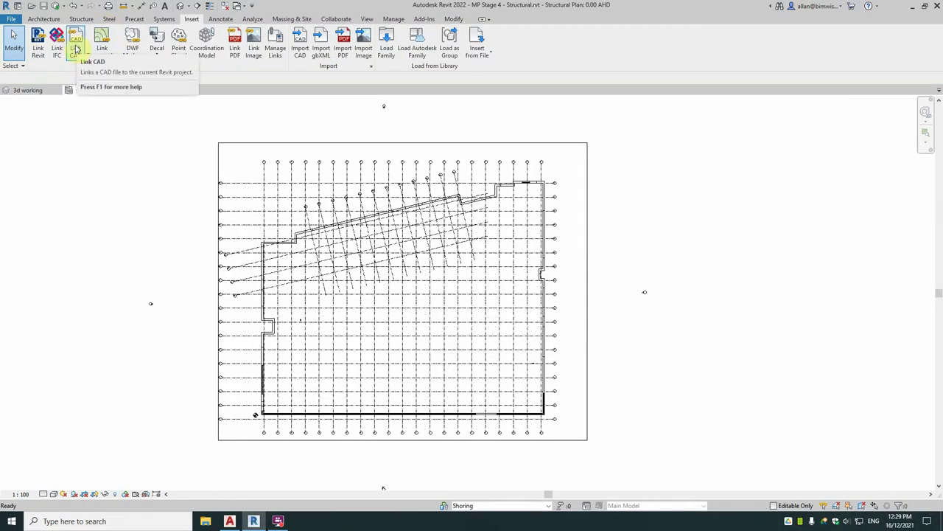
pyautogui.click(75, 44)
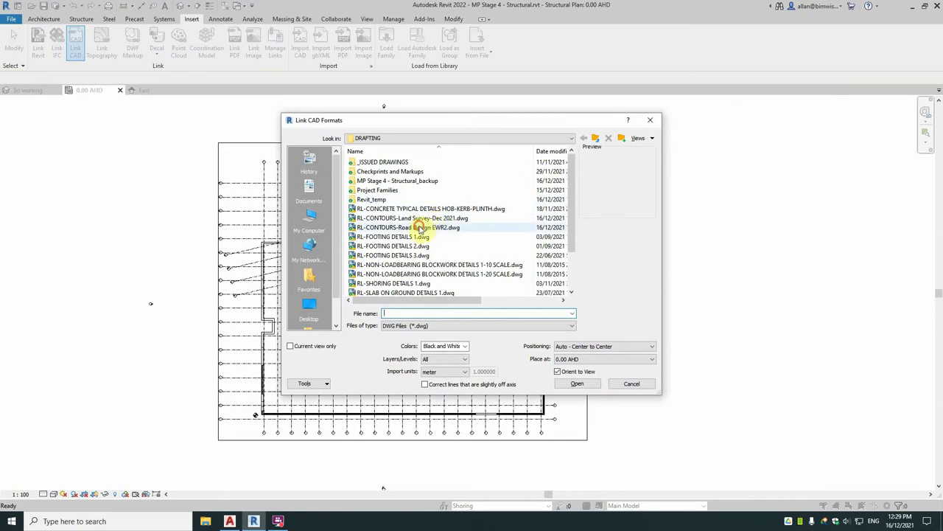
pyautogui.click(407, 227)
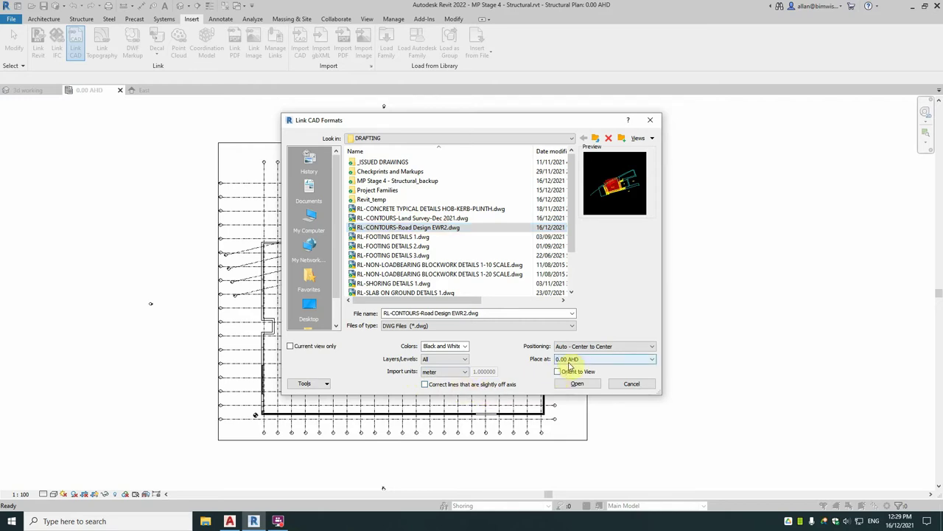
pyautogui.click(590, 350)
pyautogui.click(620, 345)
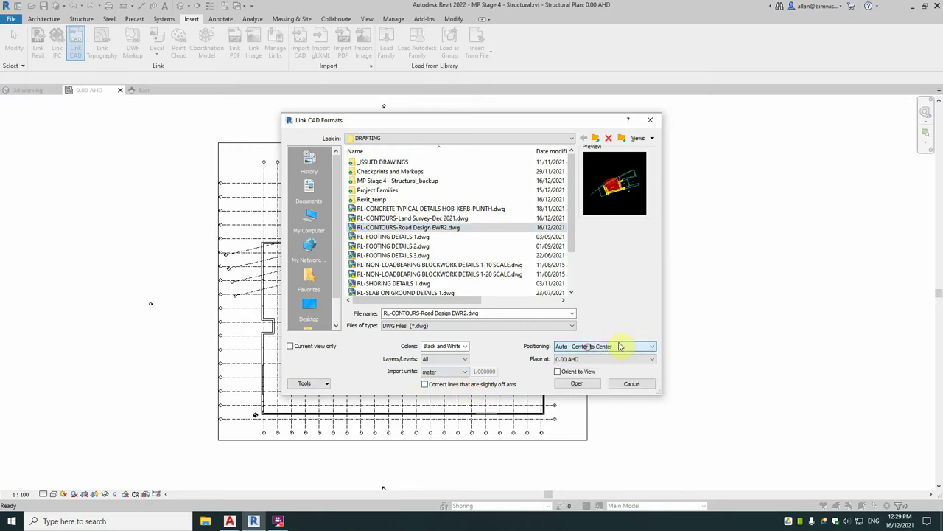
pyautogui.click(577, 384)
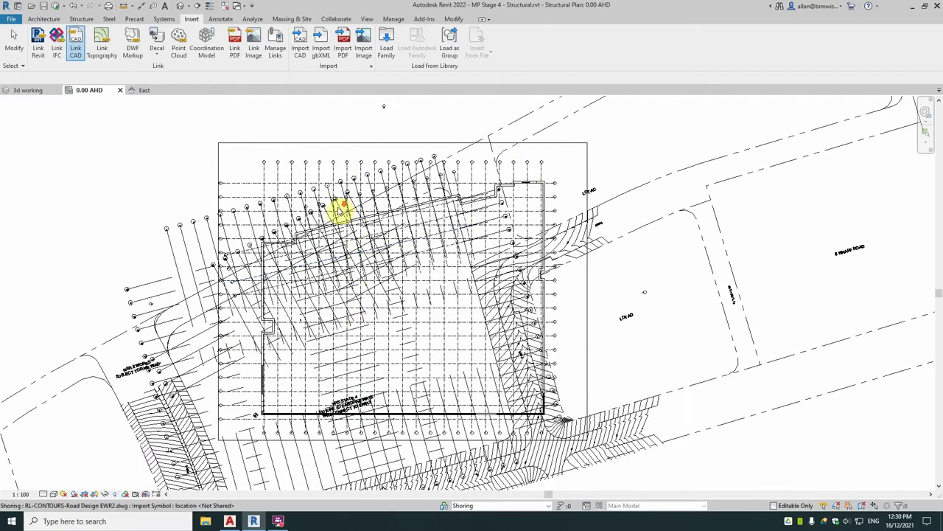
# Step: Move the linked road design drawing sideways, clear of the building grid in the plan, and deselect it
pyautogui.scroll(-2, 342, 207)
pyautogui.scroll(2, 232, 190)
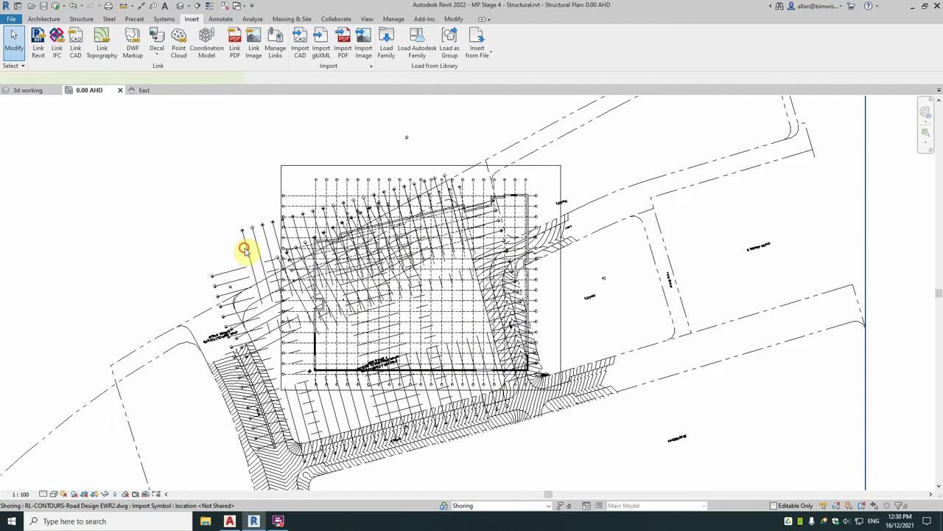
pyautogui.click(246, 248)
pyautogui.scroll(-2, 247, 248)
pyautogui.moveTo(246, 249); pyautogui.dragTo(555, 256)
pyautogui.click(599, 175)
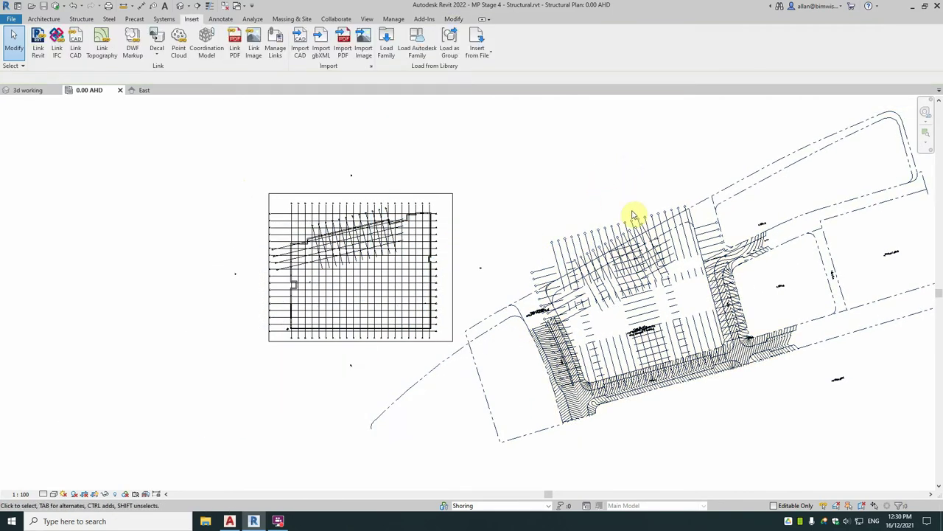
# Step: Set the RL-CONTOURS-Road Design link to halftone in the 0.00 AHD plan's visibility overrides for imported categories
pyautogui.press('g')
pyautogui.click(658, 190)
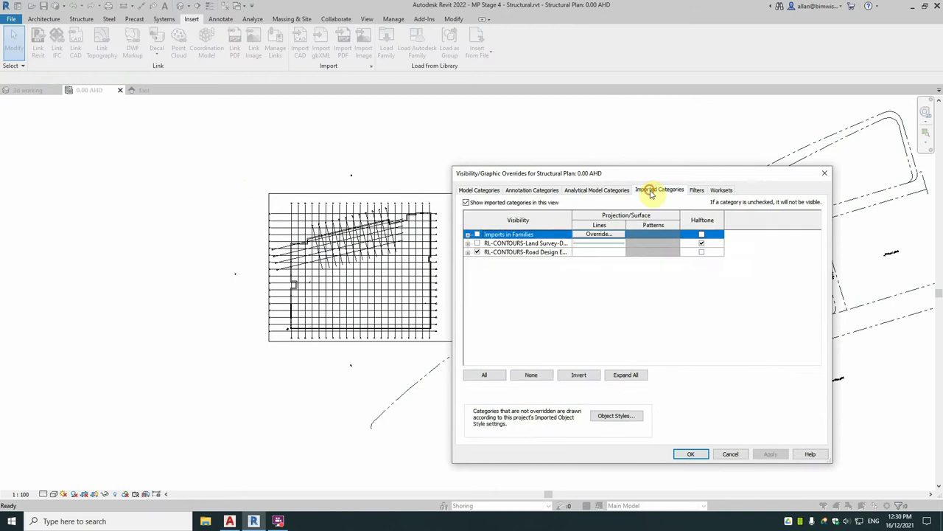
pyautogui.click(468, 252)
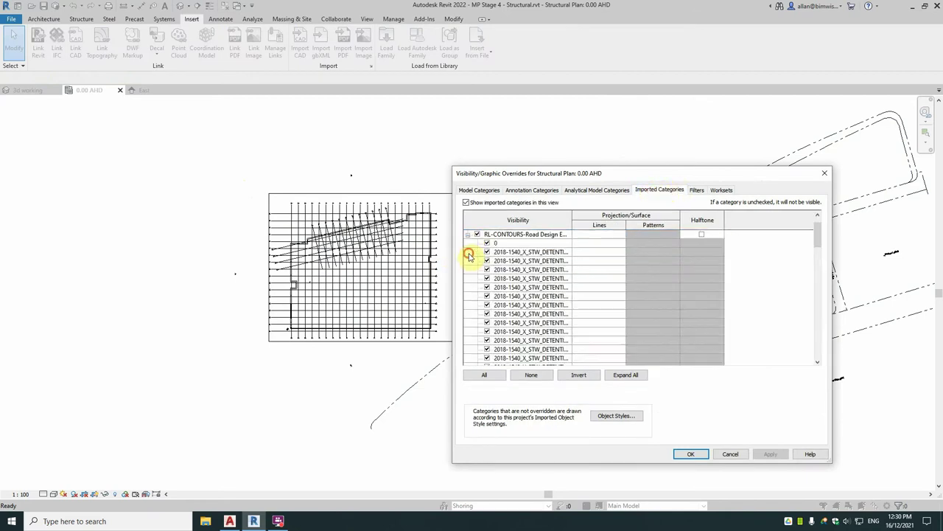
pyautogui.click(497, 236)
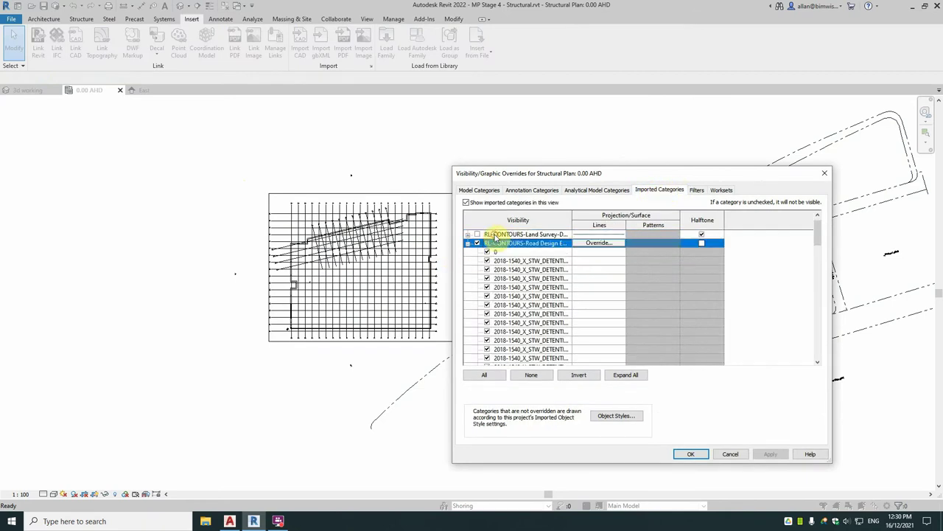
pyautogui.click(703, 244)
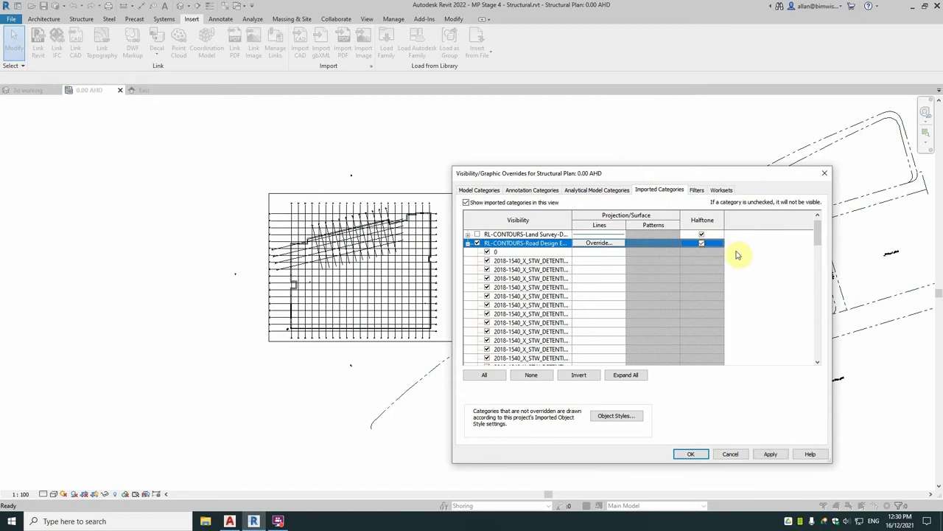
# Step: Override the lines of all the road design link's layers with color RGB 000-128-064 and weight 1, and apply the overrides
pyautogui.scroll(-3, 736, 295)
pyautogui.moveTo(817, 290); pyautogui.dragTo(818, 367)
pyautogui.keyDown('shift'); pyautogui.click(586, 358); pyautogui.keyUp('shift')
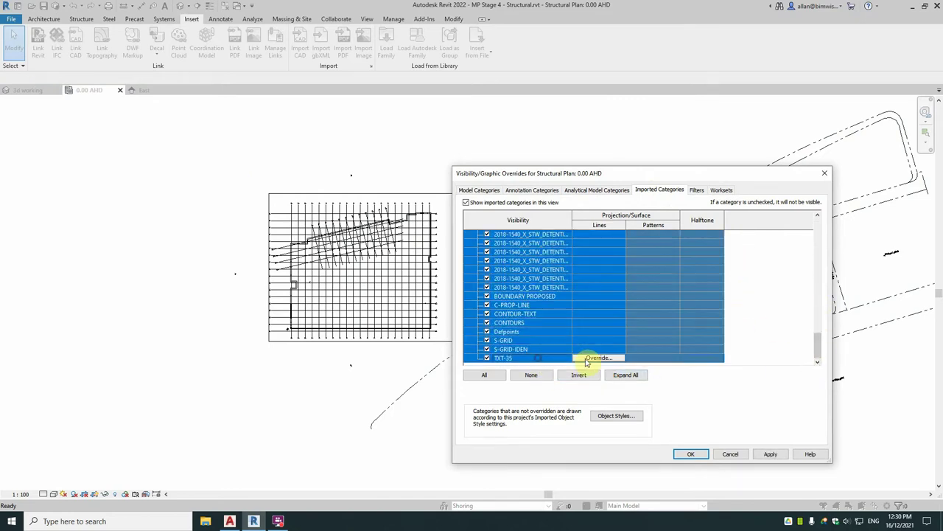
pyautogui.click(600, 359)
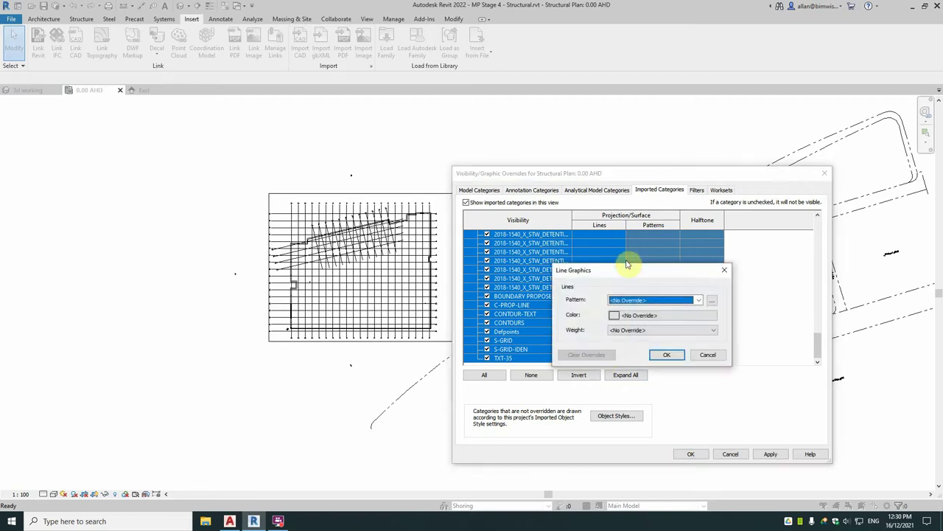
pyautogui.click(641, 318)
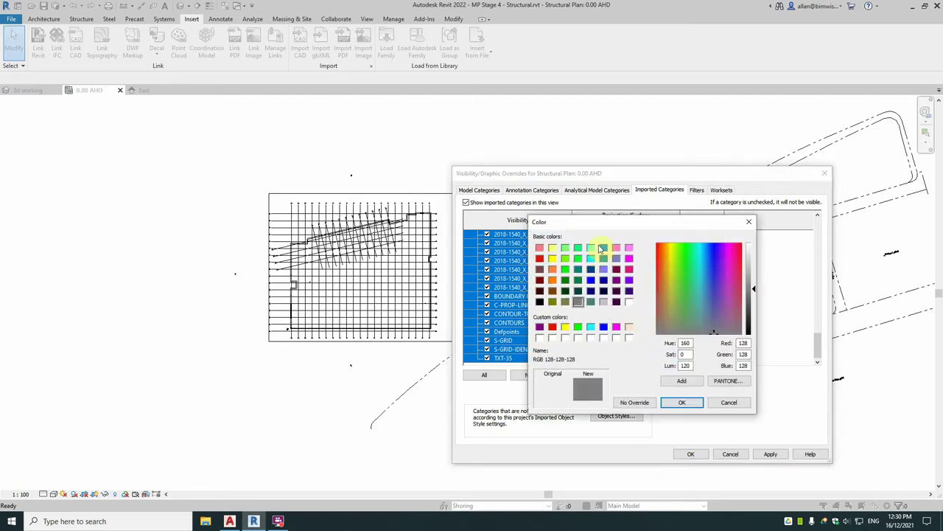
pyautogui.click(579, 280)
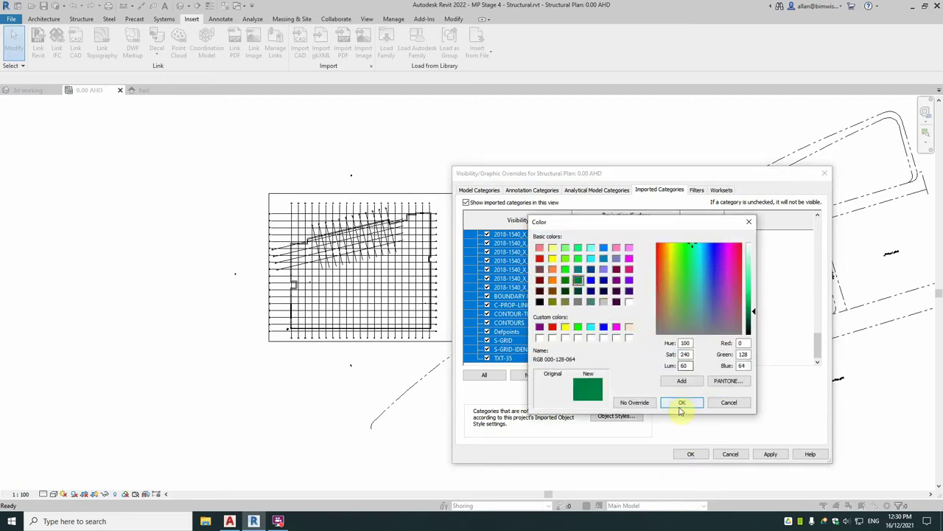
pyautogui.click(681, 404)
pyautogui.click(641, 330)
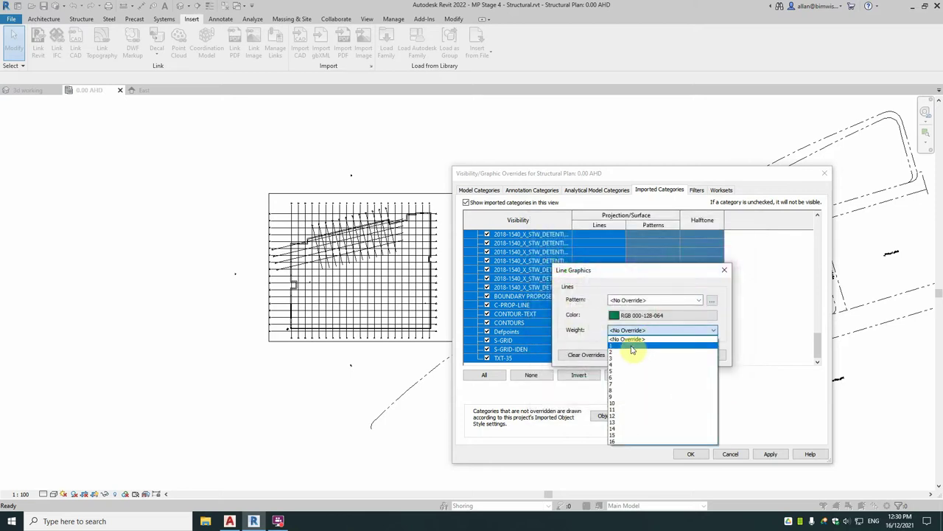
pyautogui.click(629, 345)
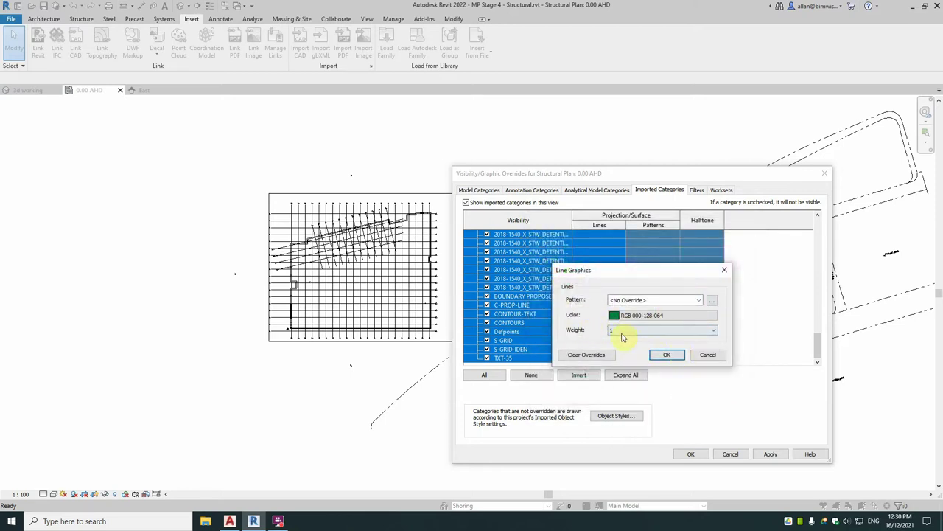
pyautogui.click(665, 356)
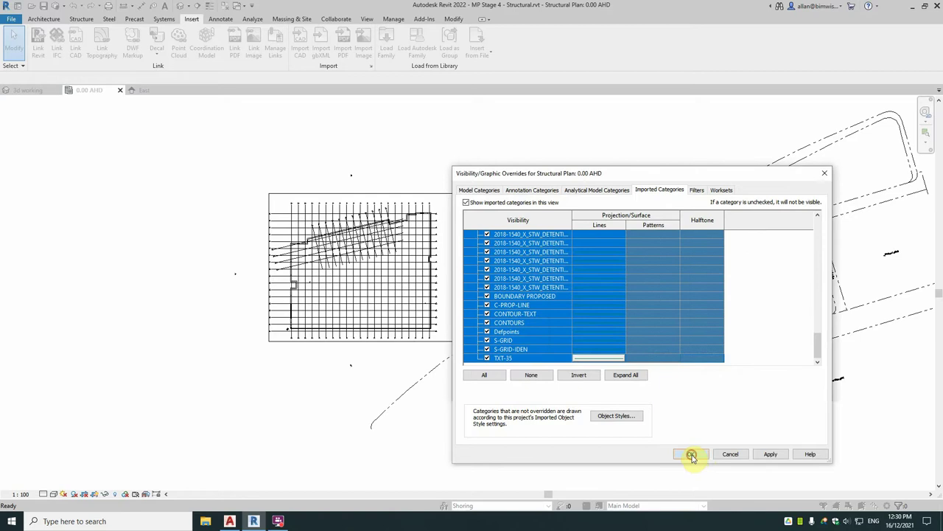
pyautogui.click(691, 454)
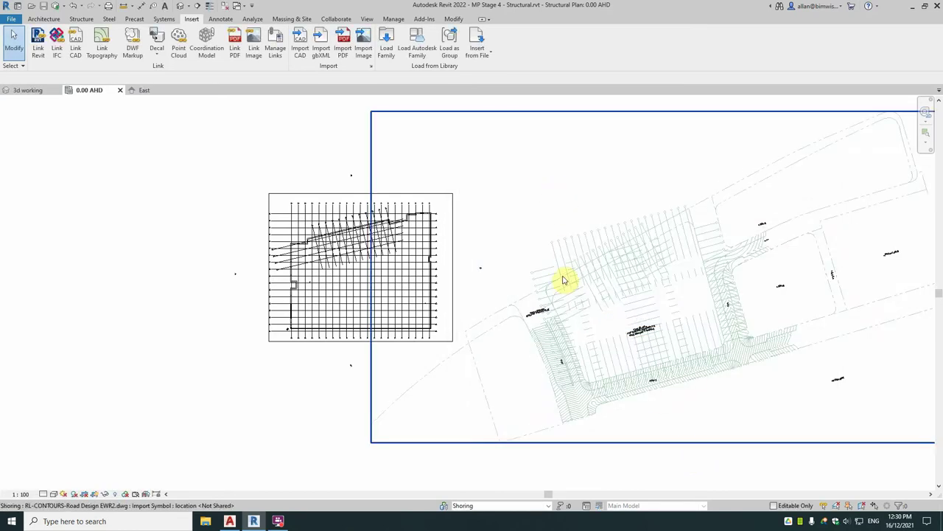
pyautogui.click(531, 186)
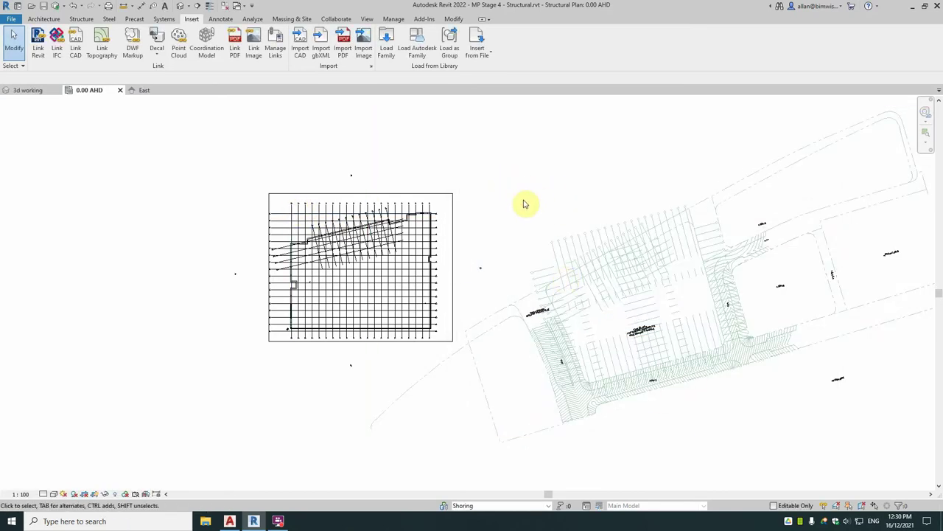
# Step: Align the linked drawing's grid lines U and 18 to the matching Revit grids U and 18
pyautogui.press('a')
pyautogui.press('l')
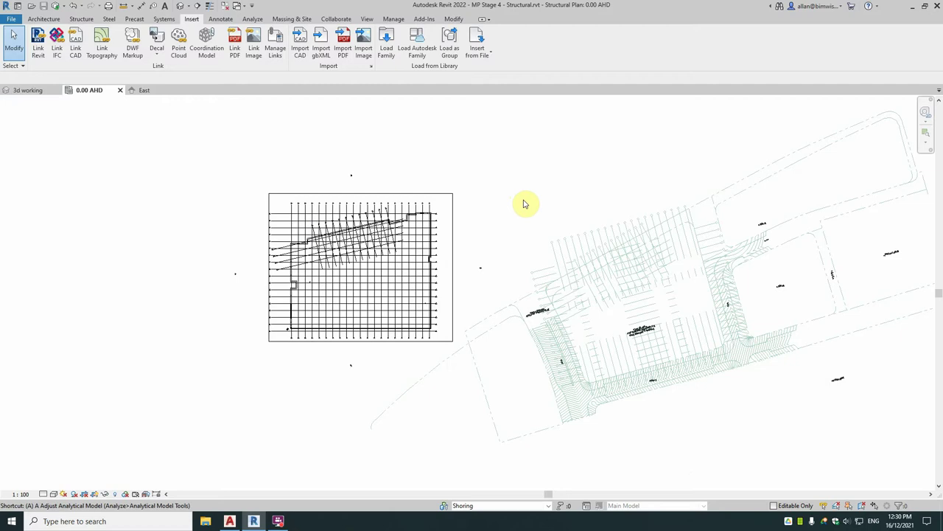
pyautogui.click(293, 210)
pyautogui.click(558, 253)
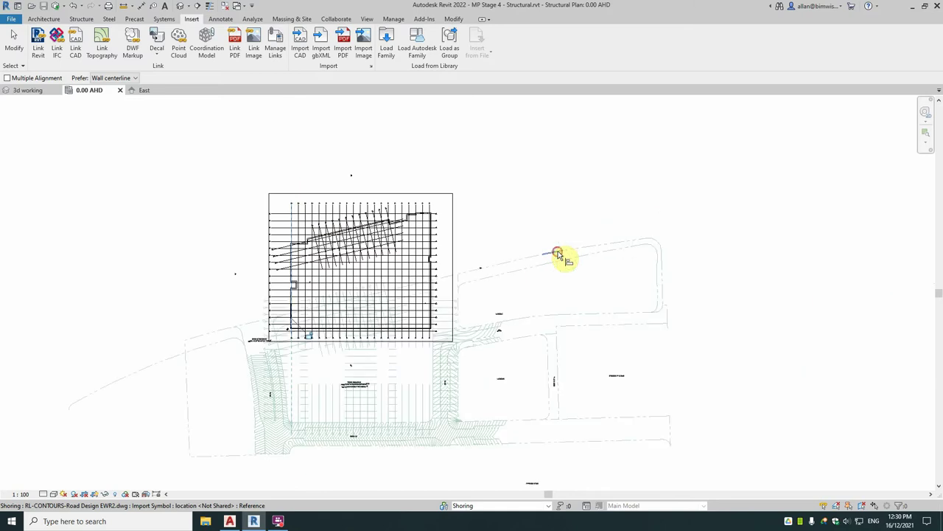
pyautogui.click(283, 216)
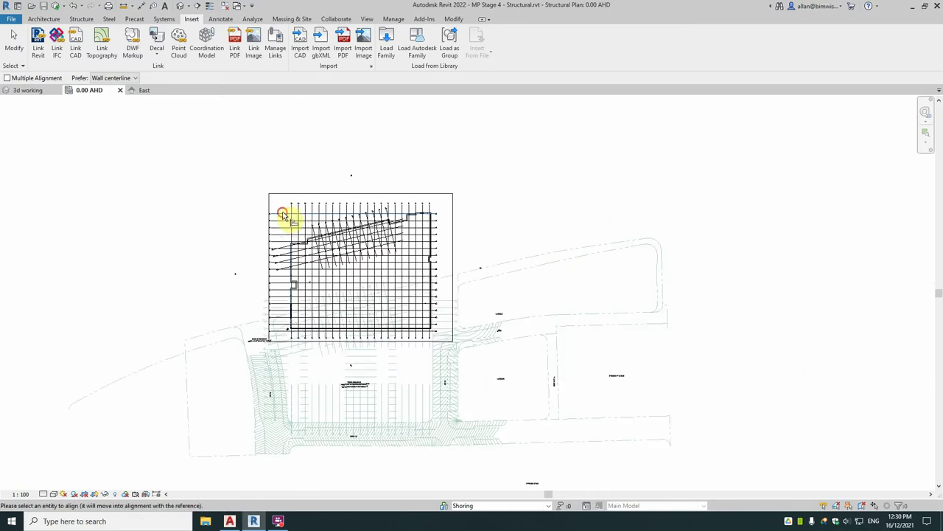
pyautogui.click(274, 302)
# Step: Examine whether the linked drawing's grid lines and bubbles coincide with the Revit grids around the corners of the building
pyautogui.scroll(6, 285, 210)
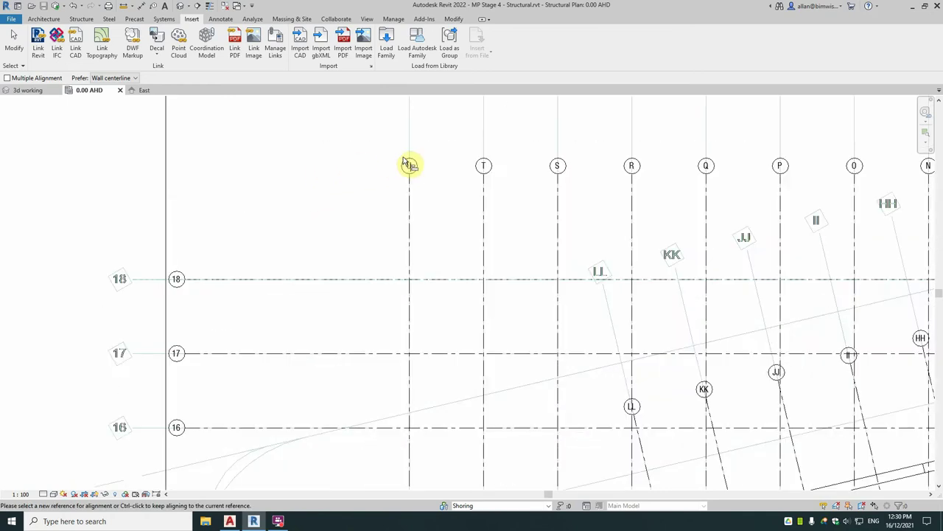
pyautogui.moveTo(409, 163); pyautogui.dragTo(421, 375, button='middle')
pyautogui.scroll(4, 386, 216)
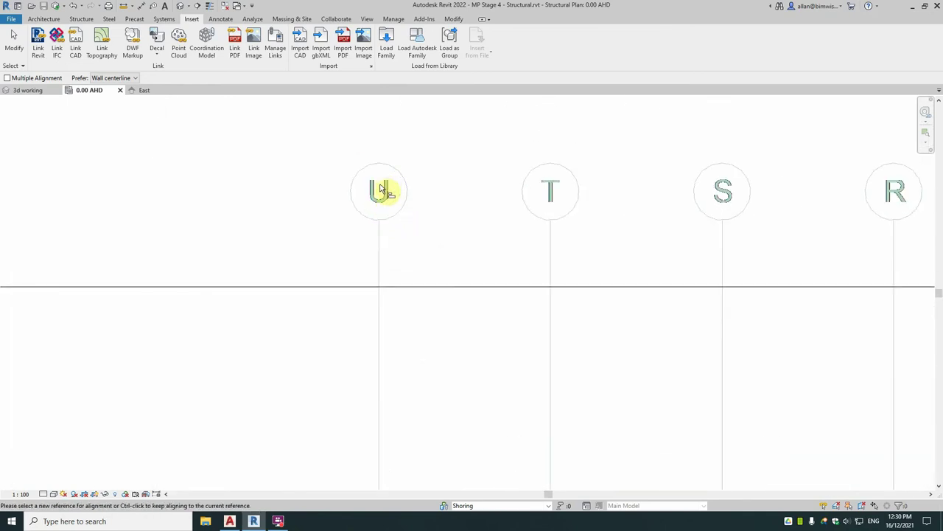
pyautogui.moveTo(401, 430); pyautogui.dragTo(451, 135, button='middle')
pyautogui.scroll(-3, 434, 232)
pyautogui.moveTo(229, 316); pyautogui.dragTo(448, 297, button='middle')
pyautogui.scroll(2, 166, 402)
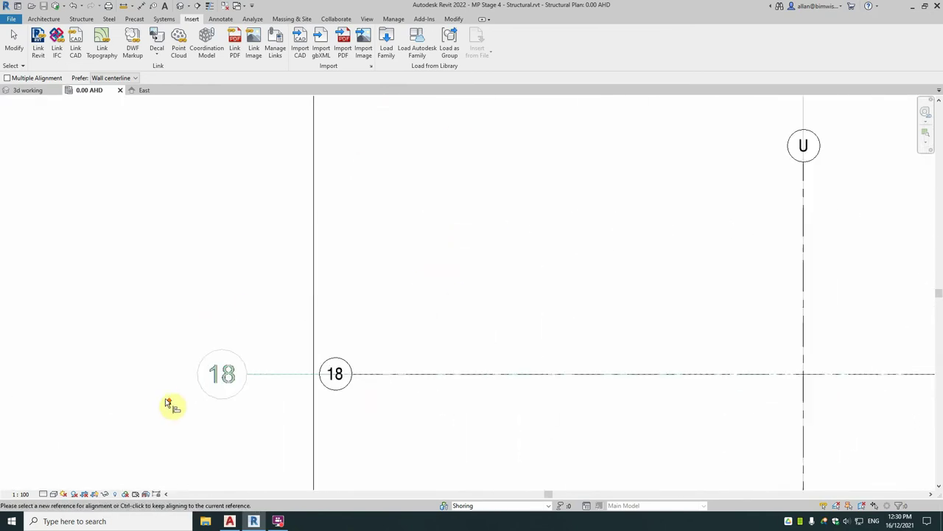
pyautogui.scroll(-2, 346, 393)
pyautogui.scroll(-5, 456, 394)
pyautogui.moveTo(425, 329); pyautogui.dragTo(11, 218, button='middle')
pyautogui.moveTo(627, 273); pyautogui.dragTo(538, 243, button='middle')
pyautogui.scroll(5, 406, 189)
pyautogui.scroll(-2, 415, 375)
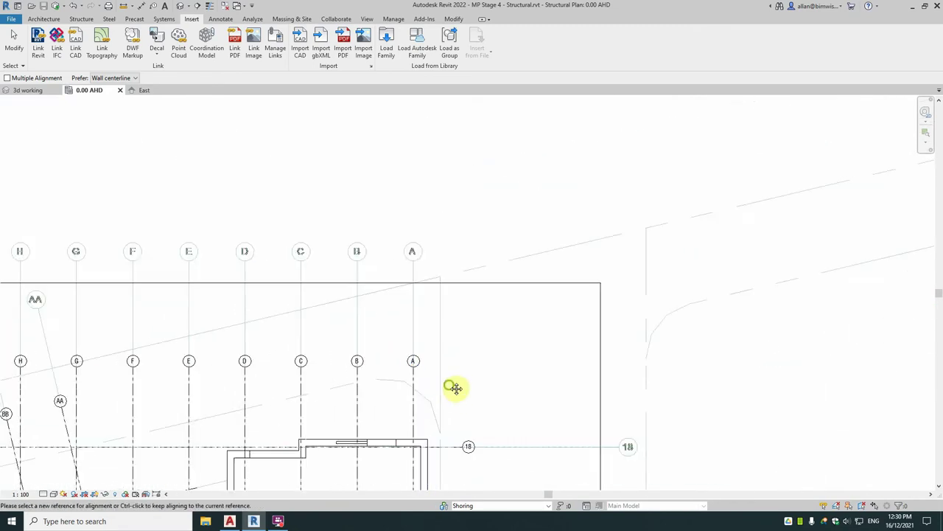
pyautogui.moveTo(456, 388); pyautogui.dragTo(496, 55, button='middle')
pyautogui.scroll(-3, 501, 331)
pyautogui.moveTo(502, 331); pyautogui.dragTo(549, 36, button='middle')
pyautogui.scroll(5, 521, 430)
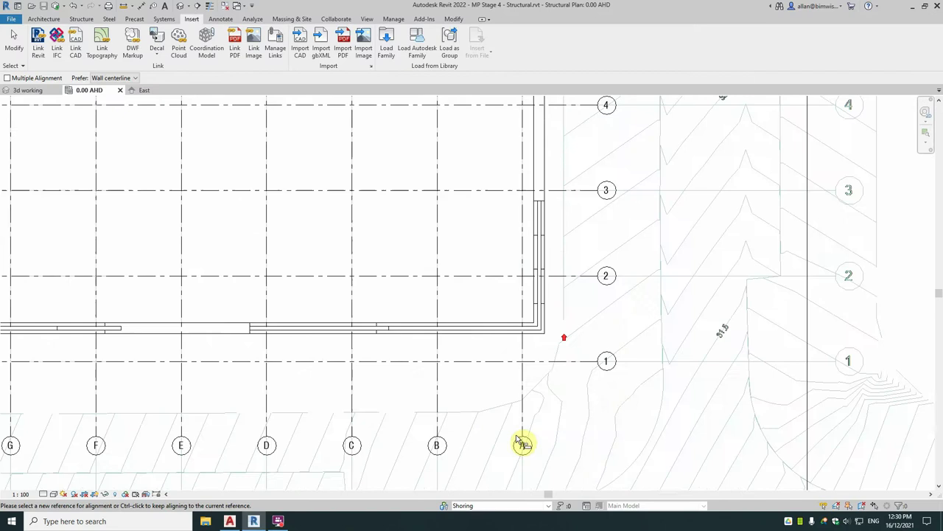
pyautogui.scroll(5, 540, 401)
pyautogui.scroll(-1, 640, 323)
pyautogui.moveTo(651, 322); pyautogui.dragTo(297, 322, button='middle')
pyautogui.scroll(1, 547, 322)
pyautogui.scroll(-8, 476, 321)
pyautogui.moveTo(406, 322); pyautogui.dragTo(640, 463, button='middle')
pyautogui.scroll(-9, 489, 374)
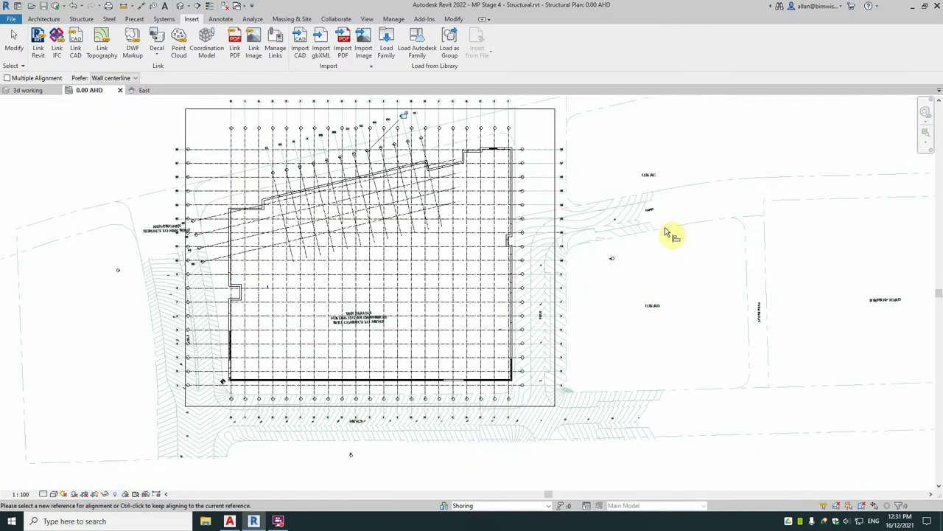
# Step: Select the linked road contours in the 3d working view and examine their height against the building and the flat linework
pyautogui.click(30, 89)
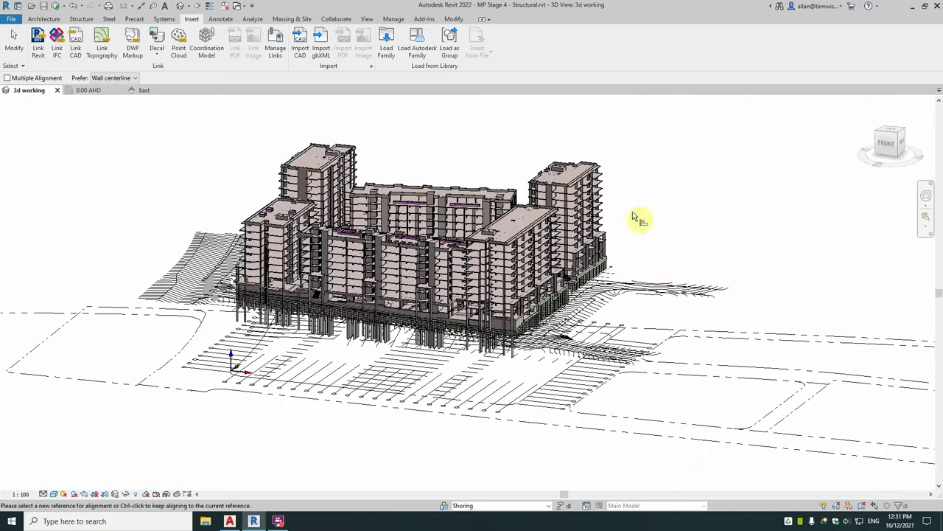
pyautogui.scroll(-2, 673, 245)
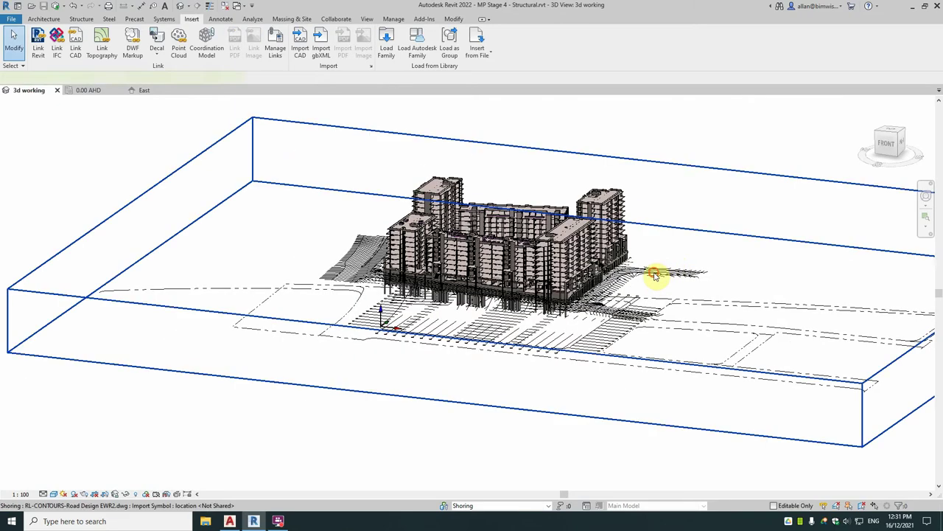
pyautogui.click(656, 274)
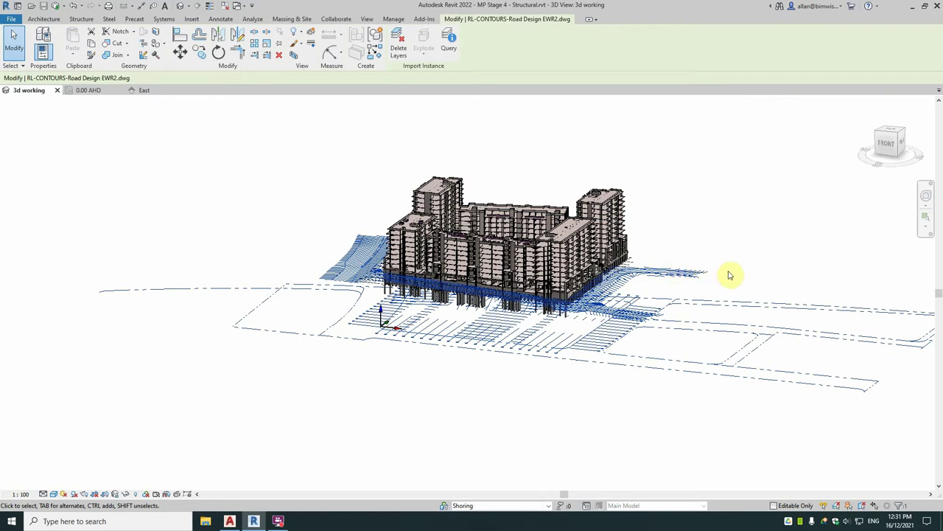
pyautogui.keyDown('shift'); pyautogui.moveTo(734, 274); pyautogui.dragTo(685, 283, button='middle'); pyautogui.keyUp('shift')
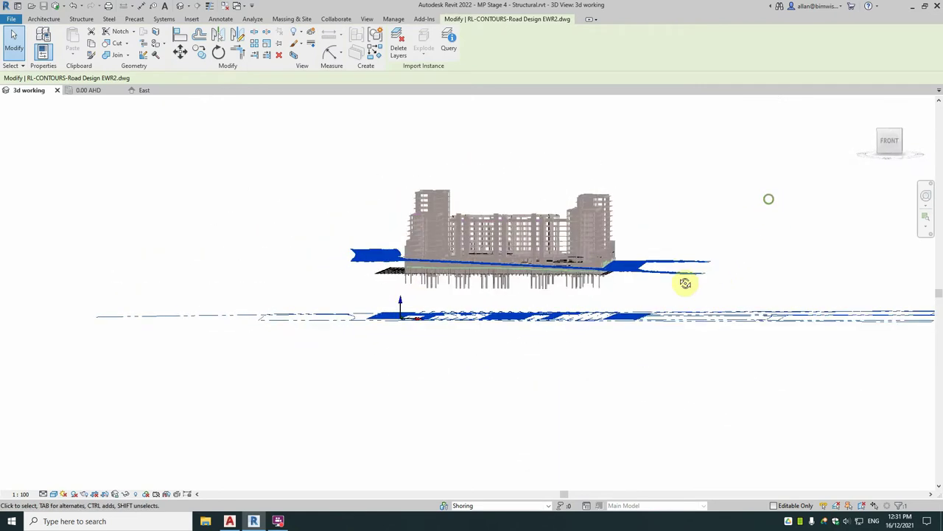
pyautogui.moveTo(614, 338)
pyautogui.keyDown('shift'); pyautogui.mouseDown(button='middle')
pyautogui.moveTo(600, 393)
pyautogui.moveTo(681, 352)
pyautogui.mouseUp(button='middle'); pyautogui.keyUp('shift')
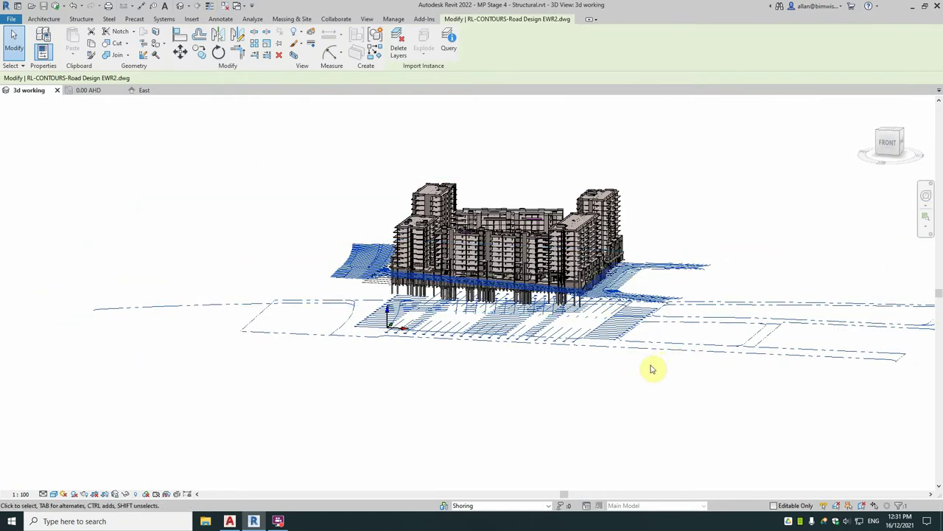
pyautogui.scroll(2, 404, 356)
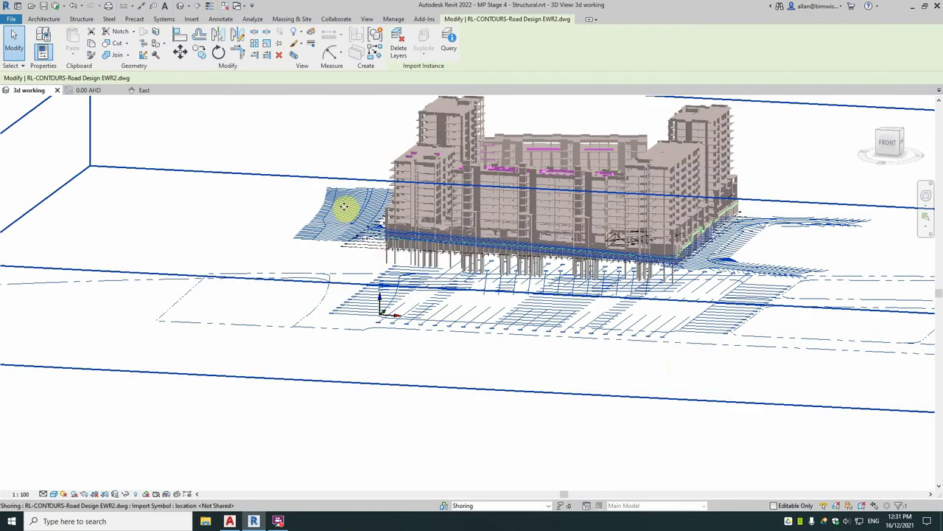
# Step: Clear the selection of the linked road contours and examine how they meet the base of the building
pyautogui.scroll(-1, 333, 204)
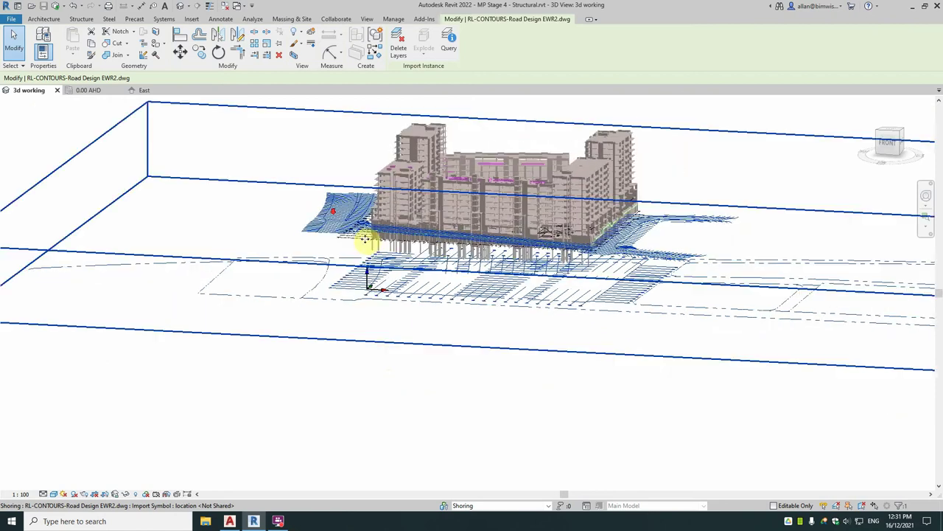
pyautogui.scroll(2, 528, 251)
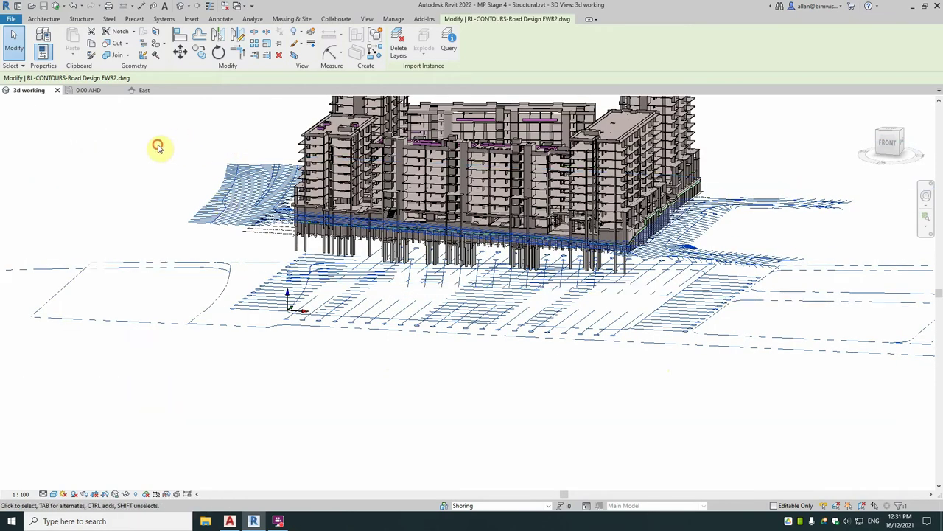
pyautogui.click(158, 148)
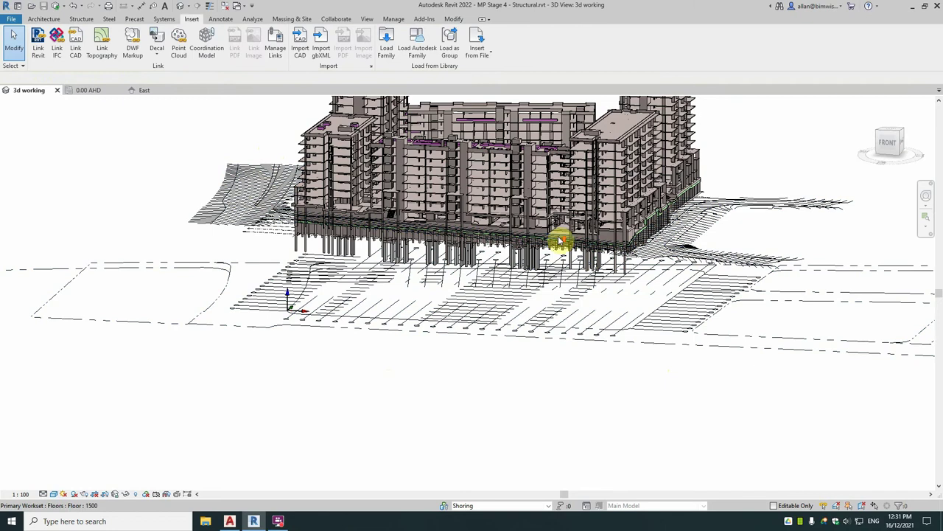
pyautogui.scroll(4, 562, 239)
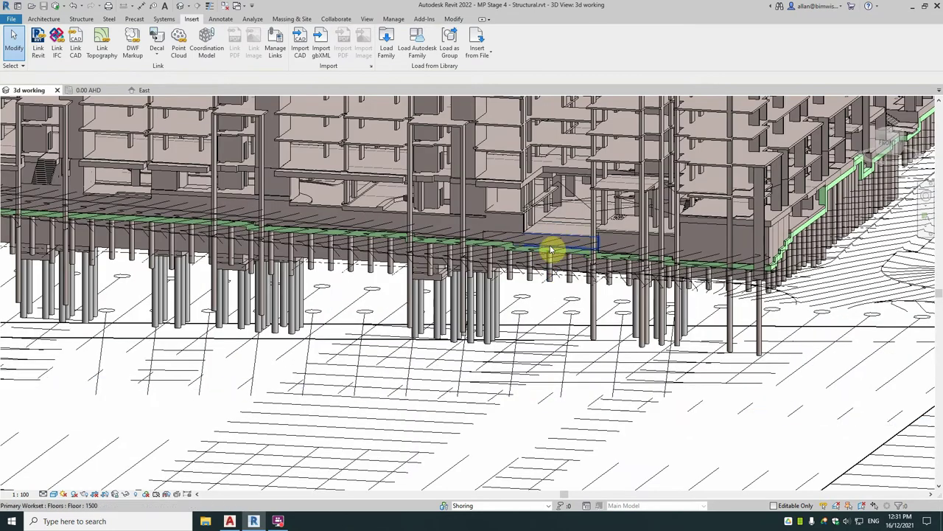
pyautogui.scroll(-4, 544, 262)
pyautogui.scroll(-3, 521, 266)
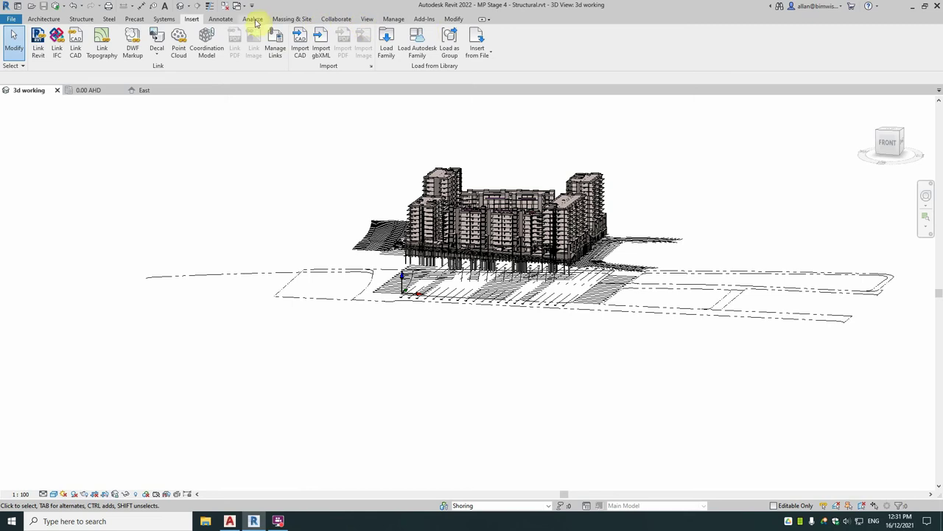
# Step: Create a toposurface from the linked RL-CONTOURS-Road Design EWR2.dwg, taking points only from its CONTOURS layer, and finish the surface
pyautogui.click(287, 20)
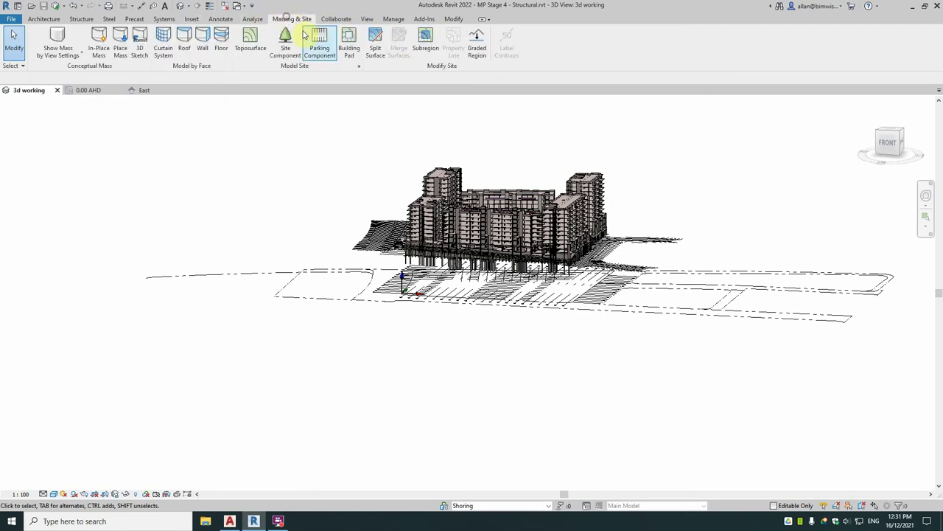
pyautogui.click(250, 41)
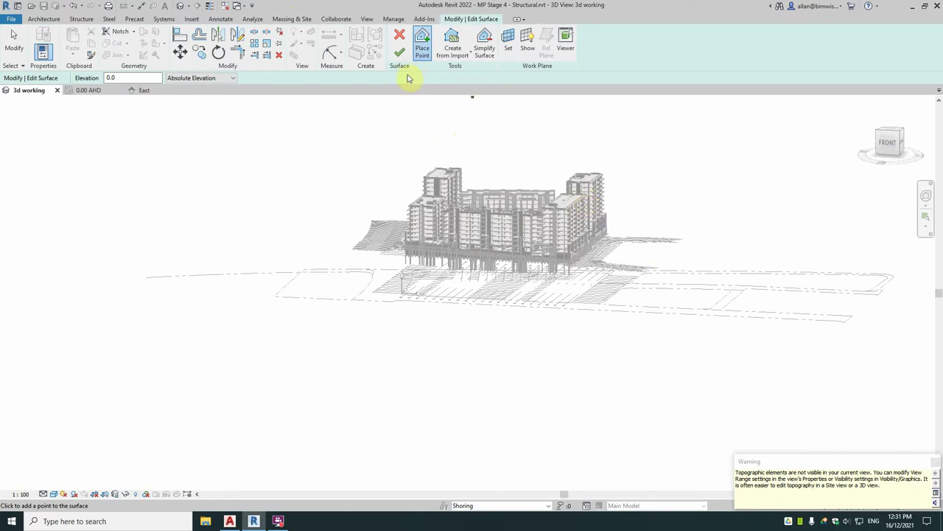
pyautogui.click(453, 49)
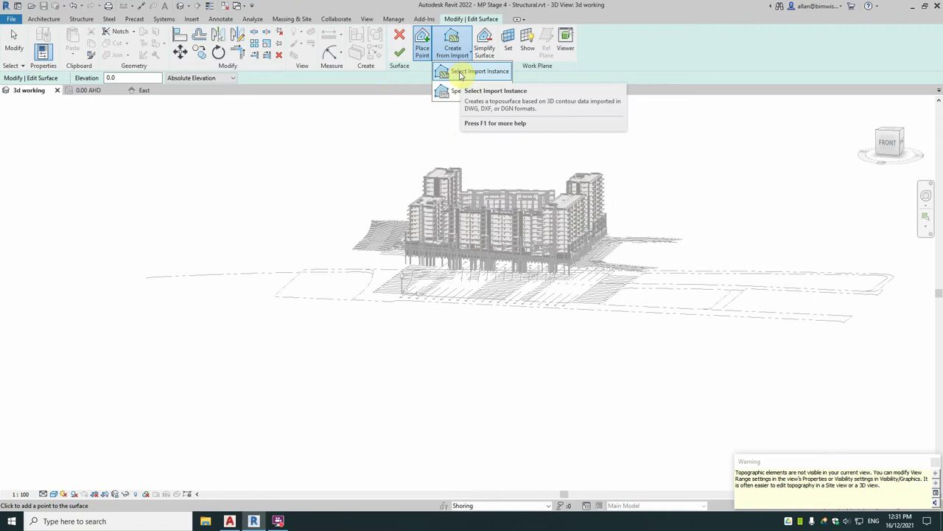
pyautogui.click(461, 73)
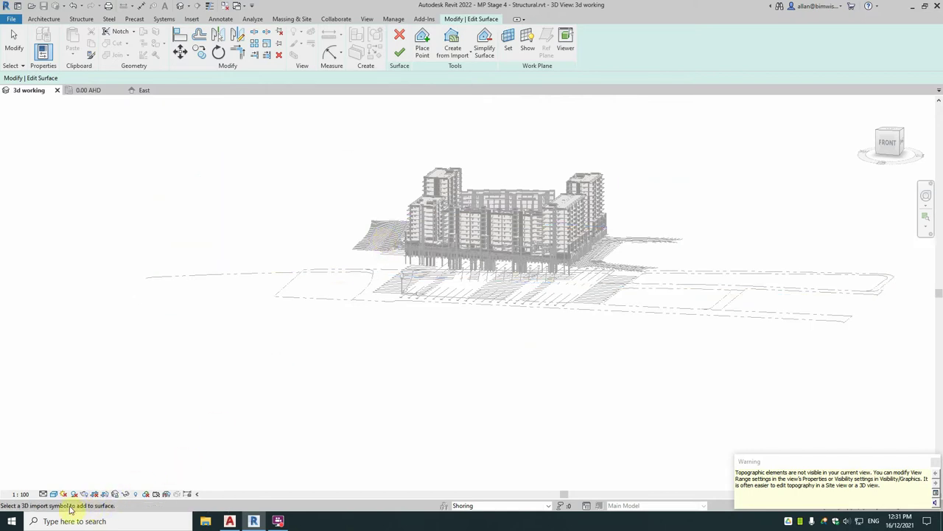
pyautogui.click(381, 251)
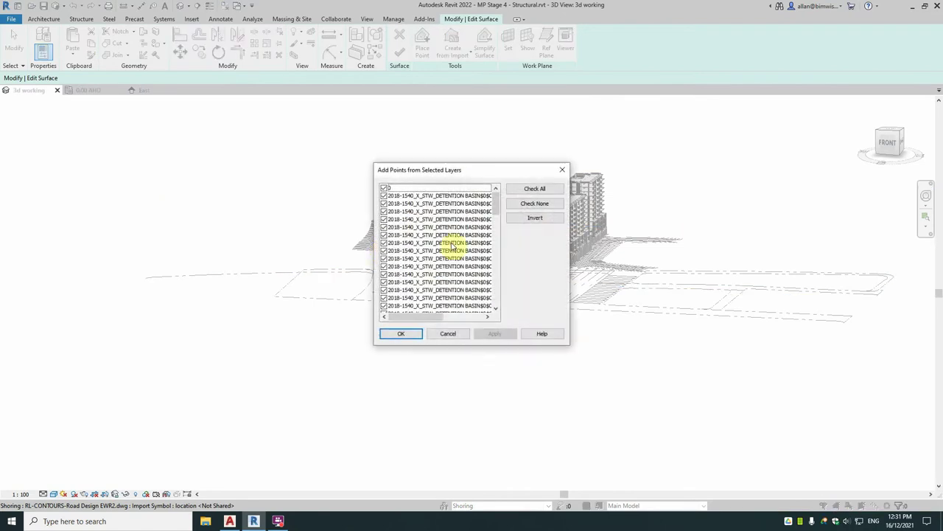
pyautogui.click(546, 204)
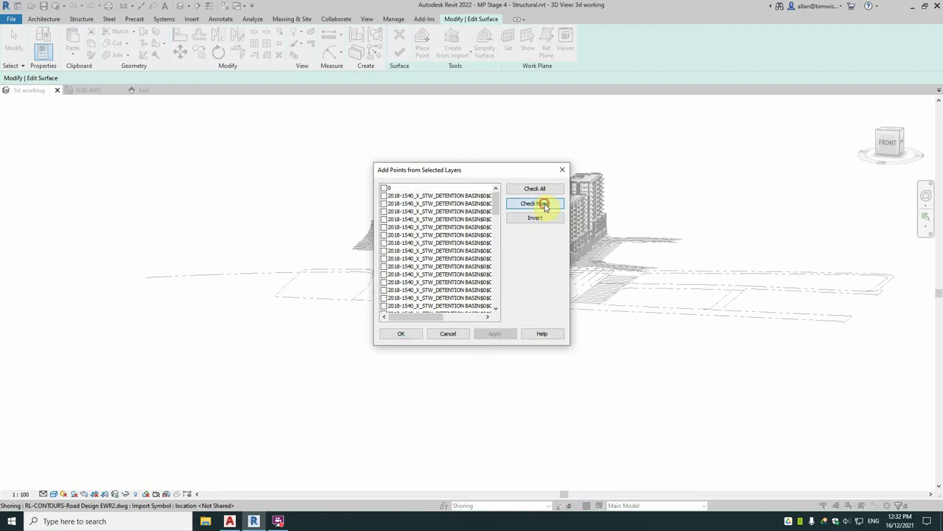
pyautogui.scroll(-10, 481, 243)
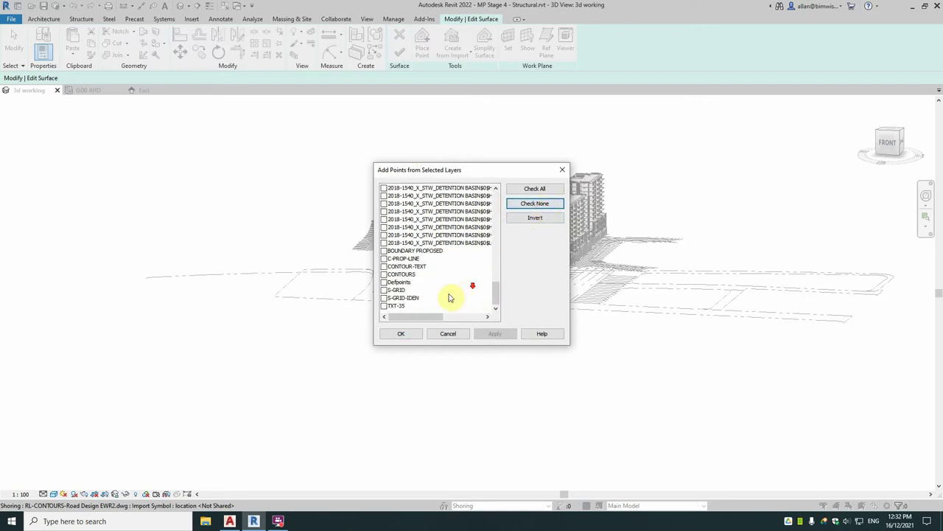
pyautogui.click(383, 275)
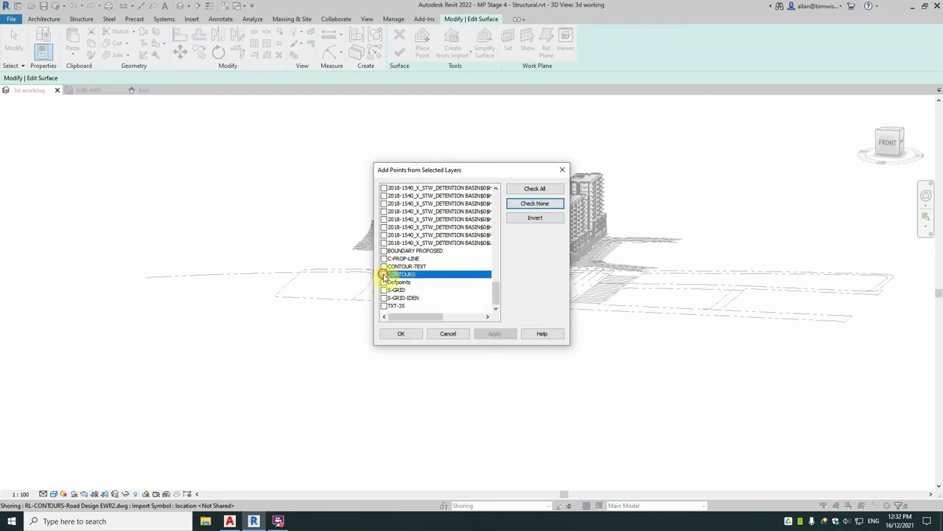
pyautogui.click(405, 333)
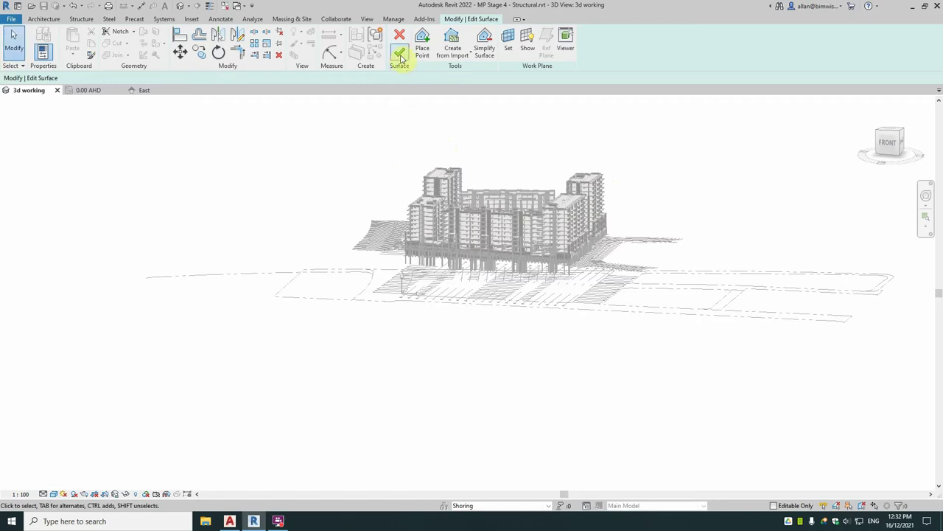
pyautogui.click(399, 54)
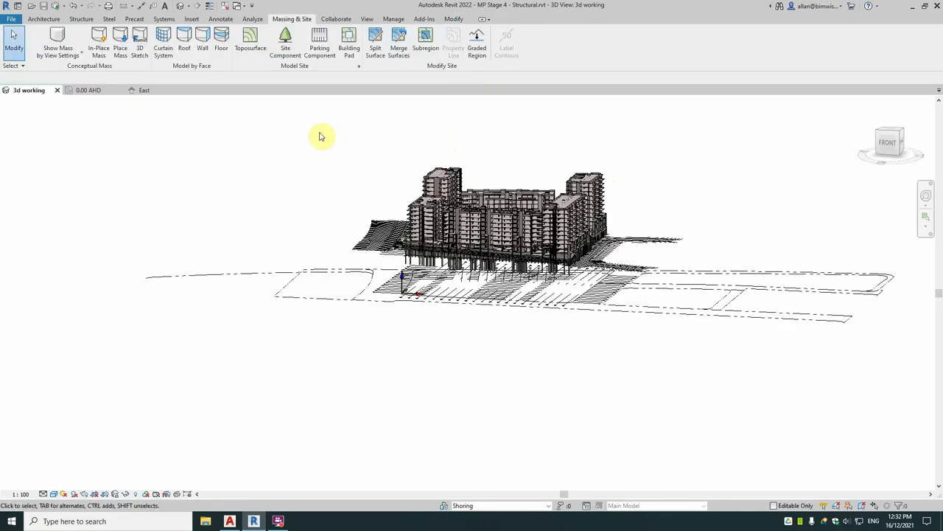
# Step: Turn on the visibility of the Topography category in the 3d working view
pyautogui.click(279, 176)
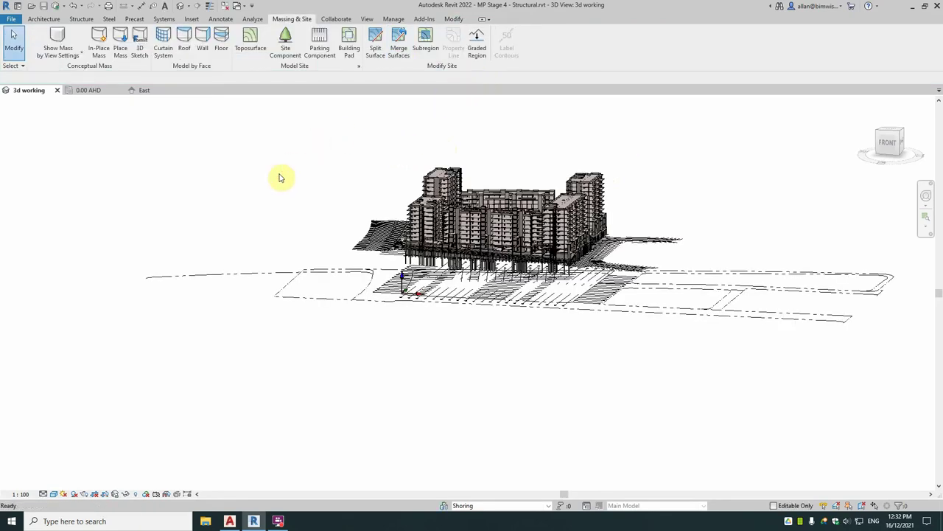
pyautogui.press('v')
pyautogui.press('g')
pyautogui.click(507, 320)
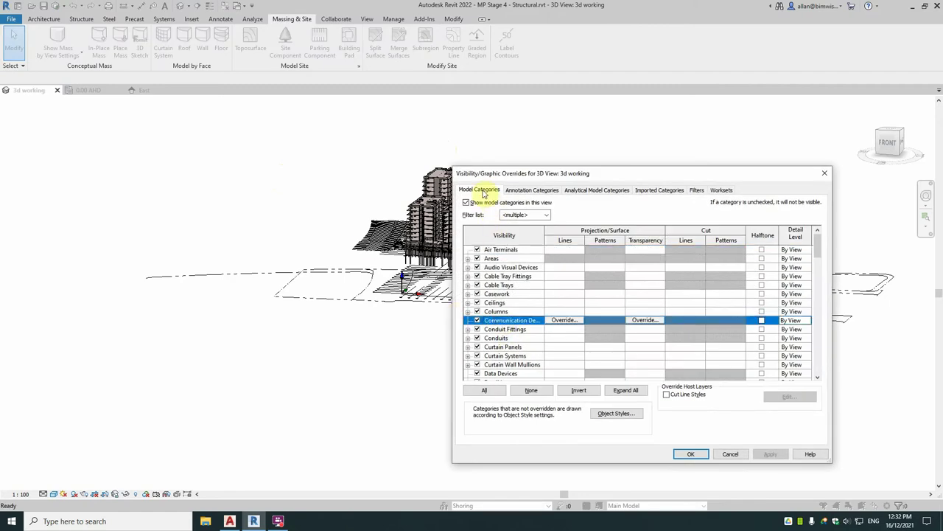
pyautogui.press('t')
pyautogui.scroll(-1, 489, 371)
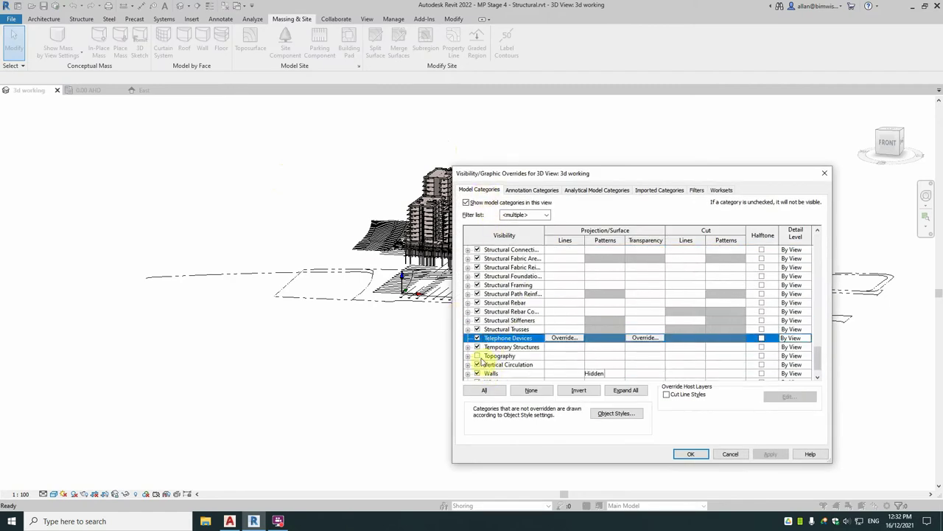
pyautogui.click(478, 356)
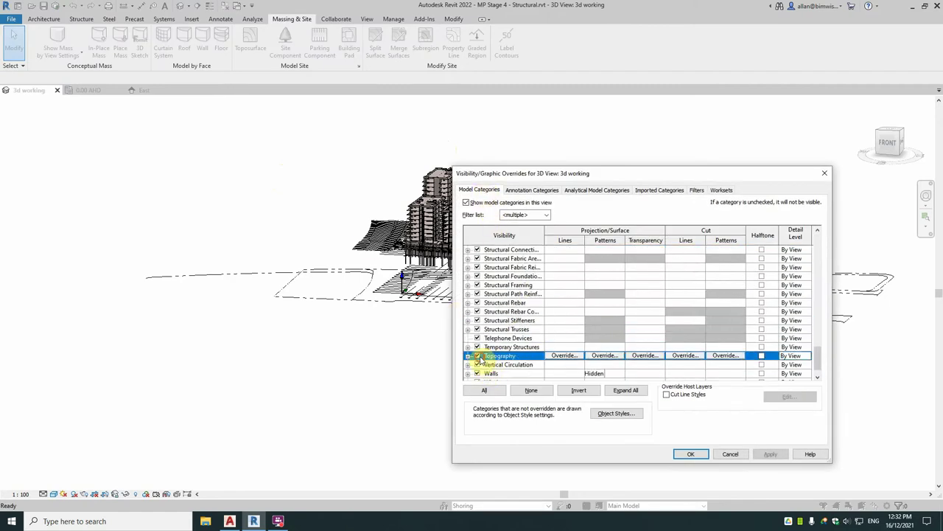
pyautogui.click(696, 453)
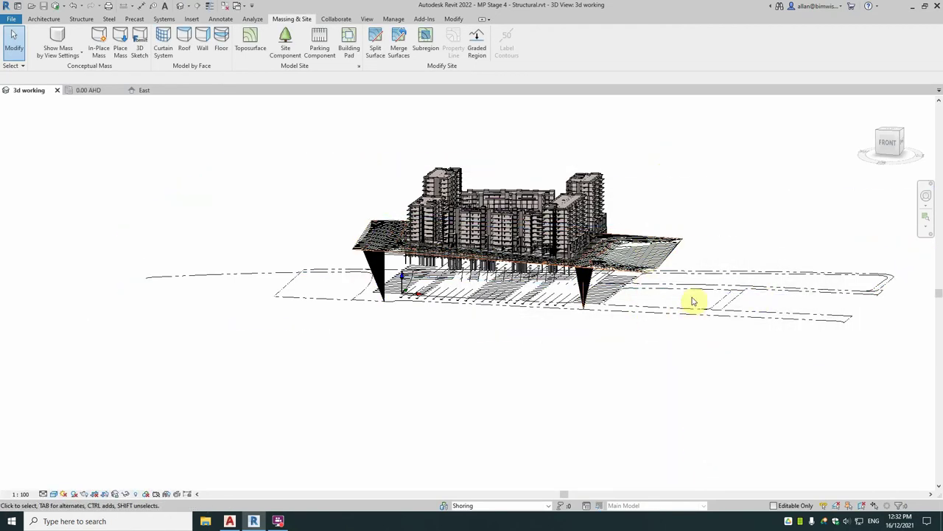
# Step: Edit the toposurface, delete the two stray low points that pull spikes down from it, and finish the surface
pyautogui.scroll(3, 586, 317)
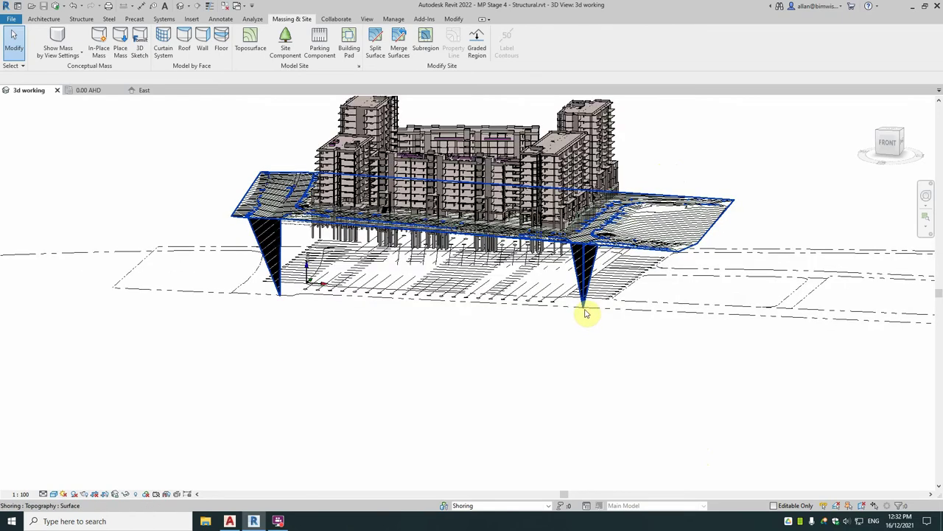
pyautogui.scroll(-2, 726, 251)
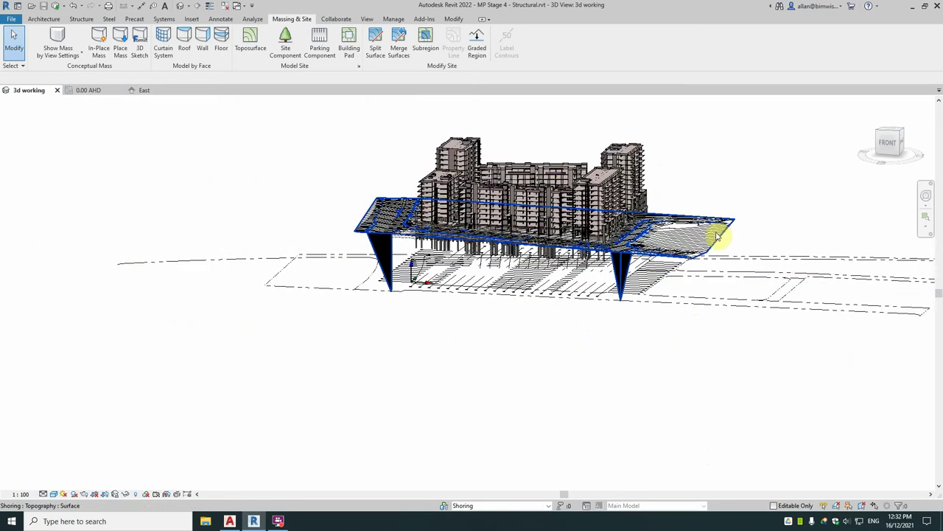
pyautogui.click(715, 234)
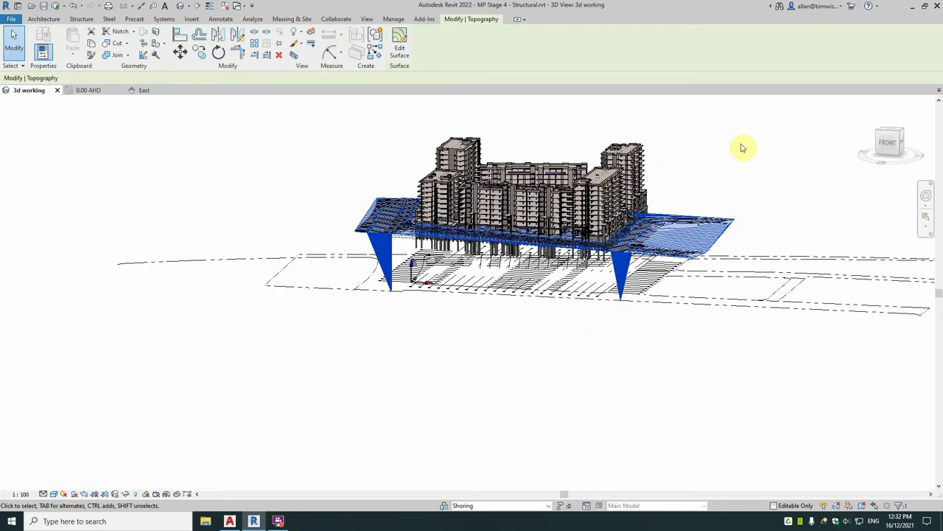
pyautogui.click(398, 45)
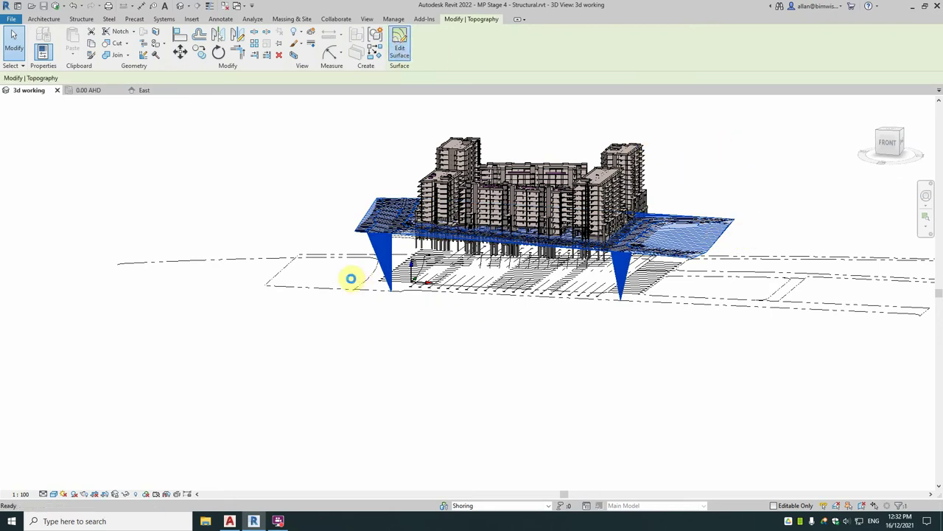
pyautogui.moveTo(349, 279); pyautogui.dragTo(516, 331)
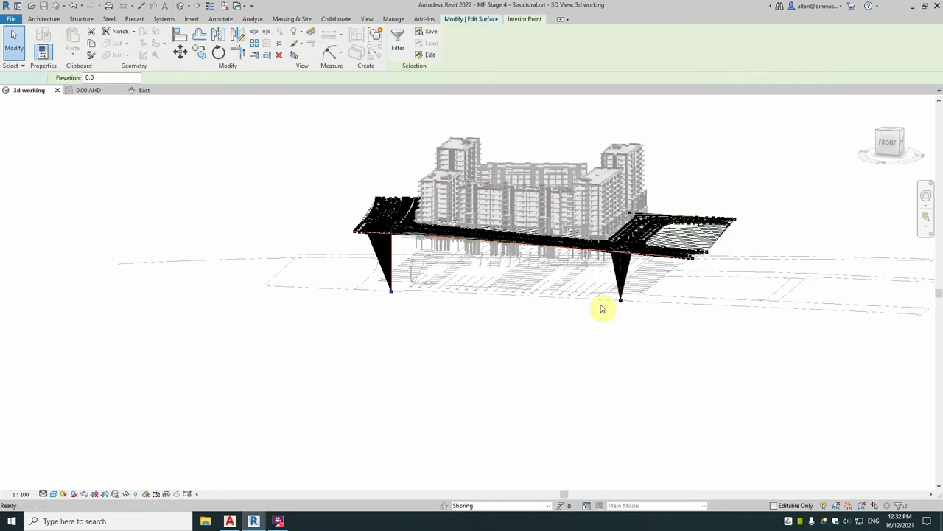
pyautogui.press('Delete')
pyautogui.moveTo(605, 300); pyautogui.dragTo(653, 323)
pyautogui.press('Delete')
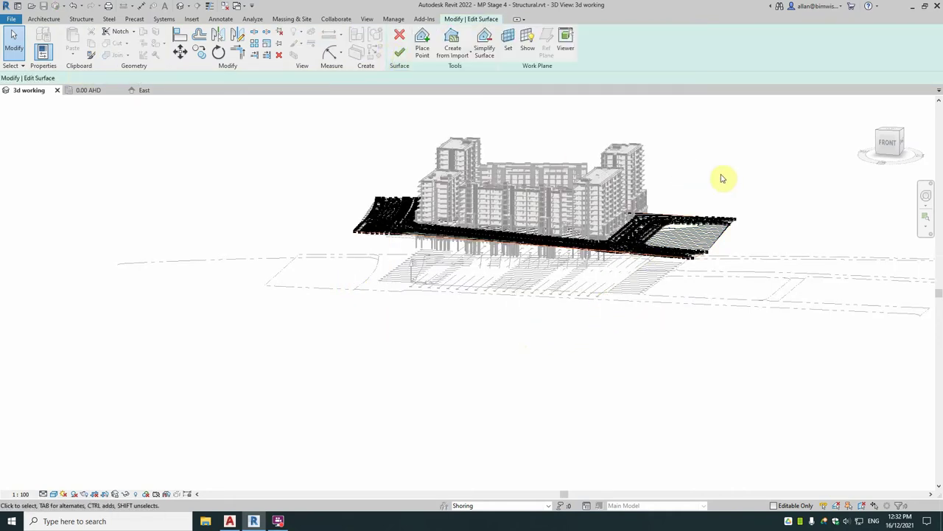
pyautogui.click(399, 52)
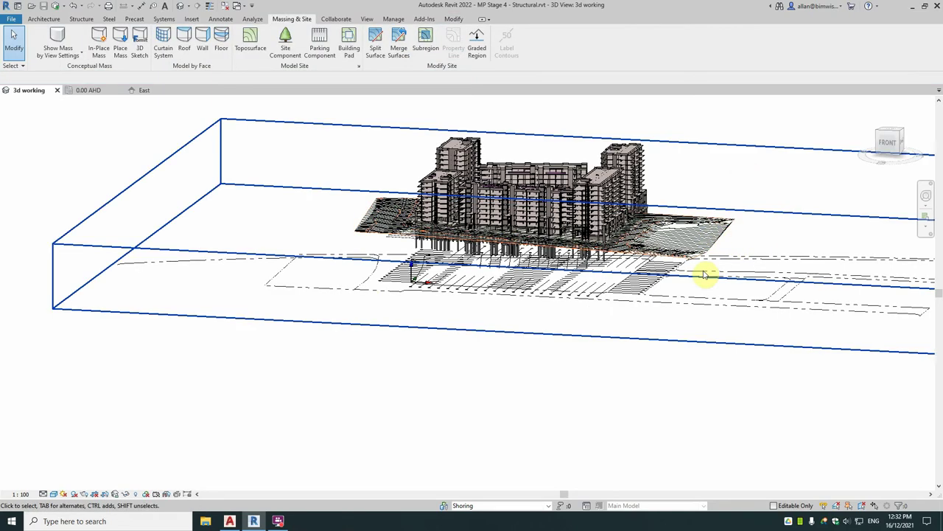
# Step: Hide the linked road design drawing in the 3d working view through its imported category
pyautogui.press('v')
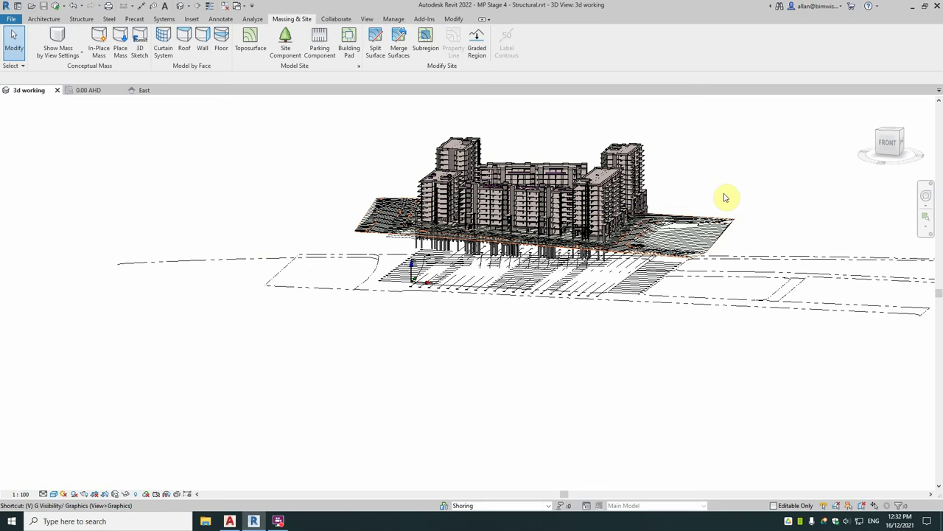
pyautogui.press('g')
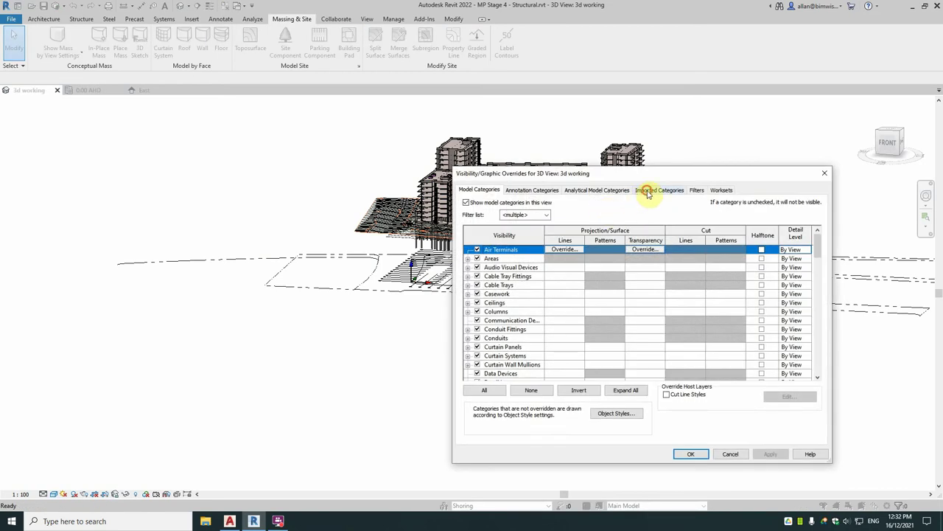
pyautogui.click(647, 190)
pyautogui.click(477, 251)
pyautogui.click(691, 453)
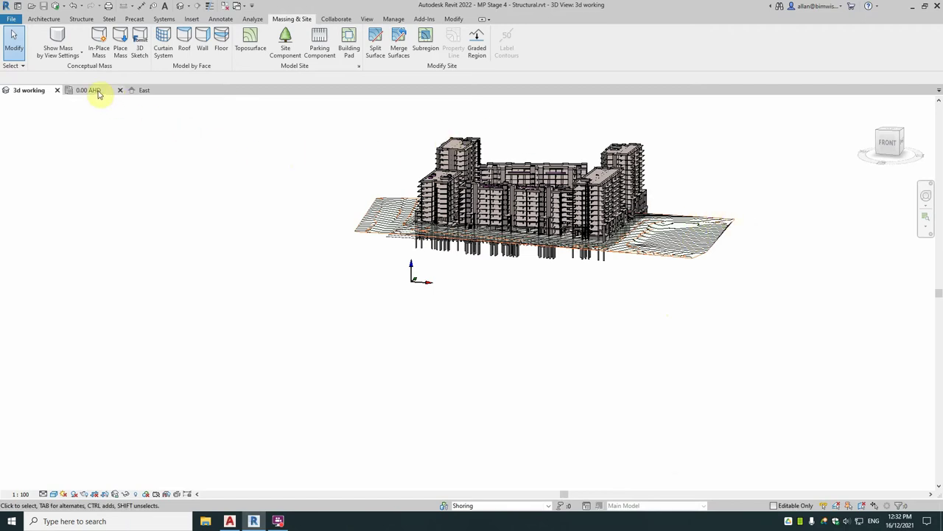
# Step: Switch to AutoCAD, view the road design contour drawing in plan for the current UCS, and return to Revit
pyautogui.scroll(3, 686, 249)
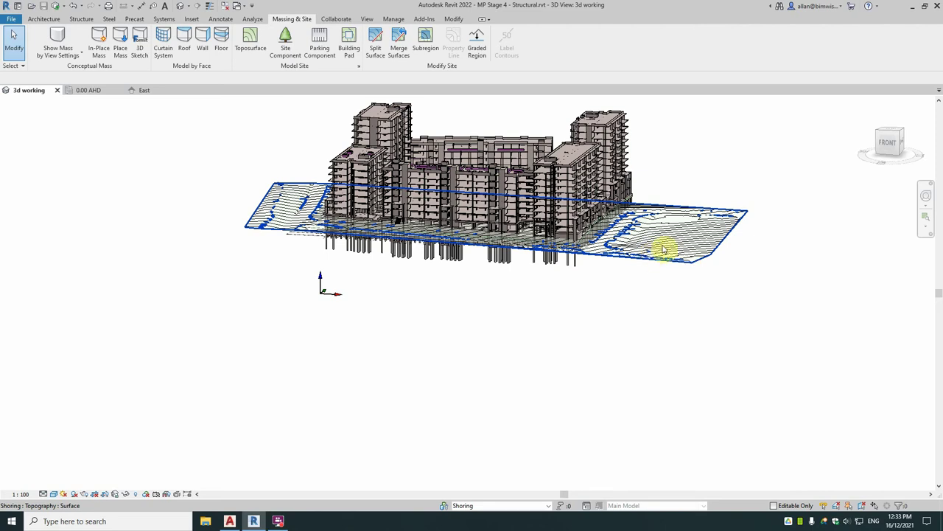
pyautogui.click(229, 521)
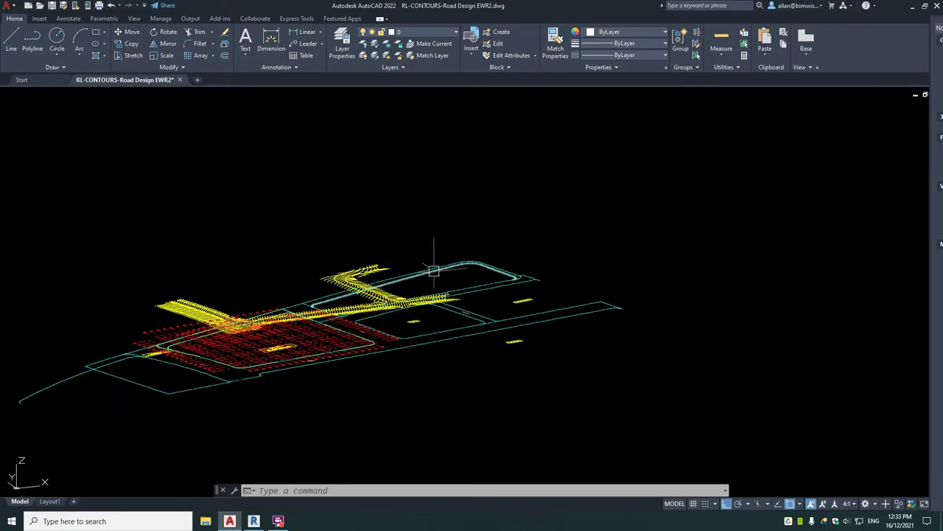
pyautogui.write('plan')
pyautogui.press('Return')
pyautogui.press('Return')
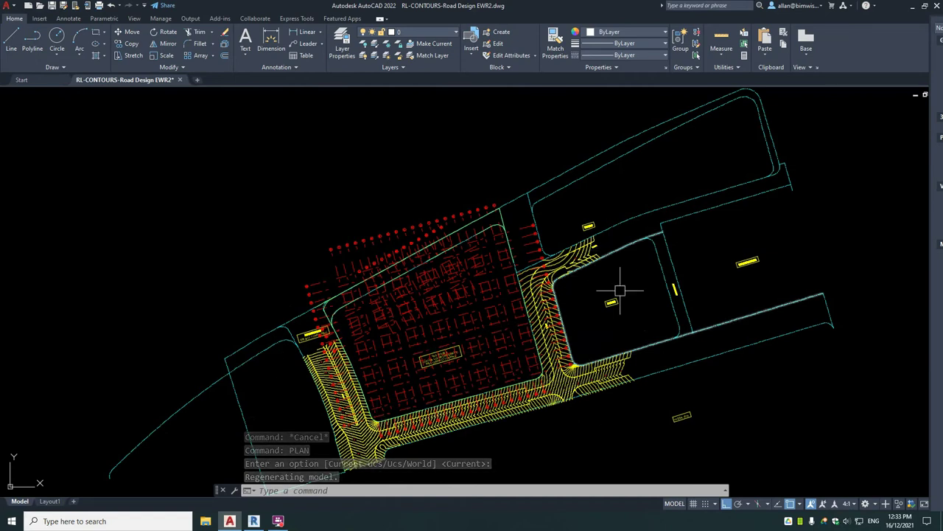
pyautogui.moveTo(253, 521)
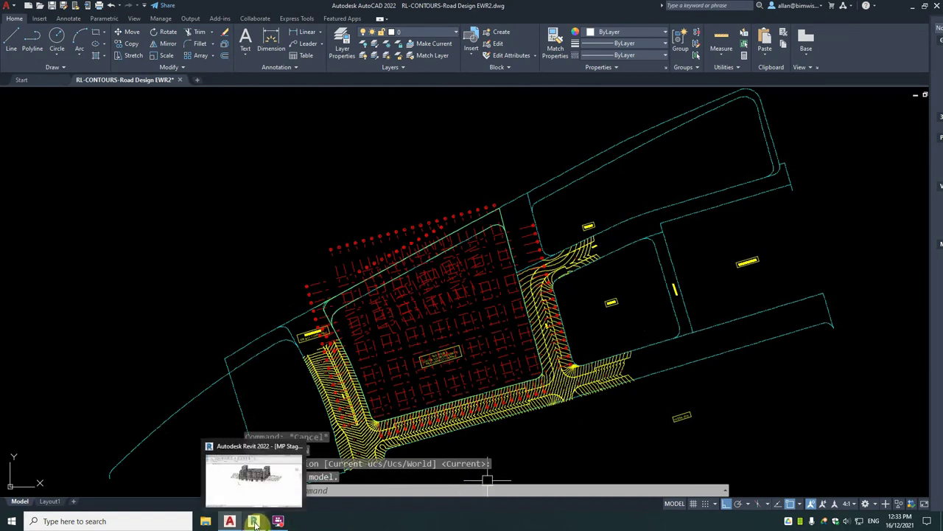
pyautogui.click(304, 480)
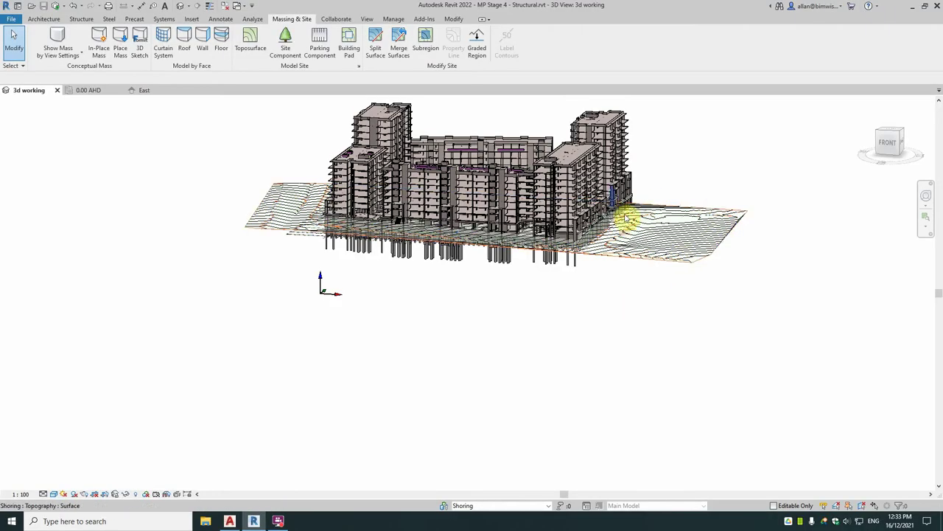
# Step: Open the 0.00 AHD structural plan and check its view range settings without changing them
pyautogui.click(85, 90)
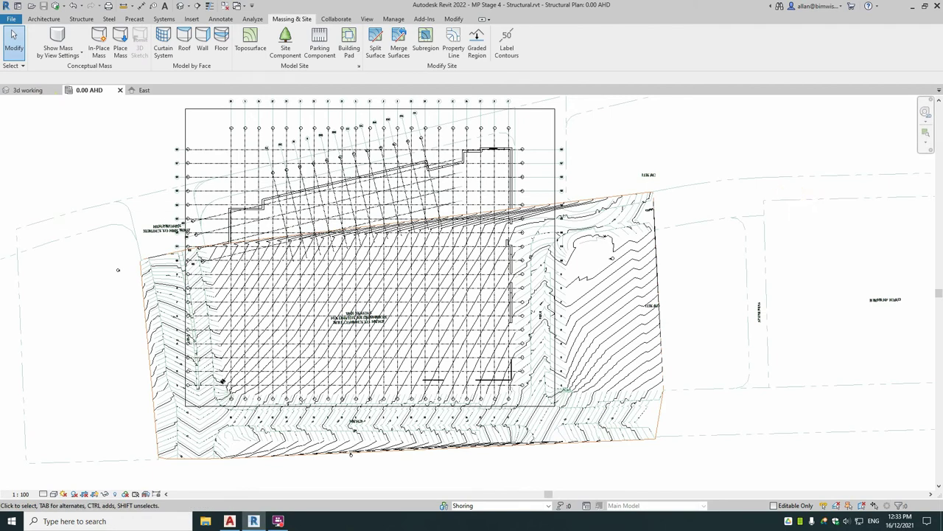
pyautogui.moveTo(942, 81); pyautogui.dragTo(845, 98)
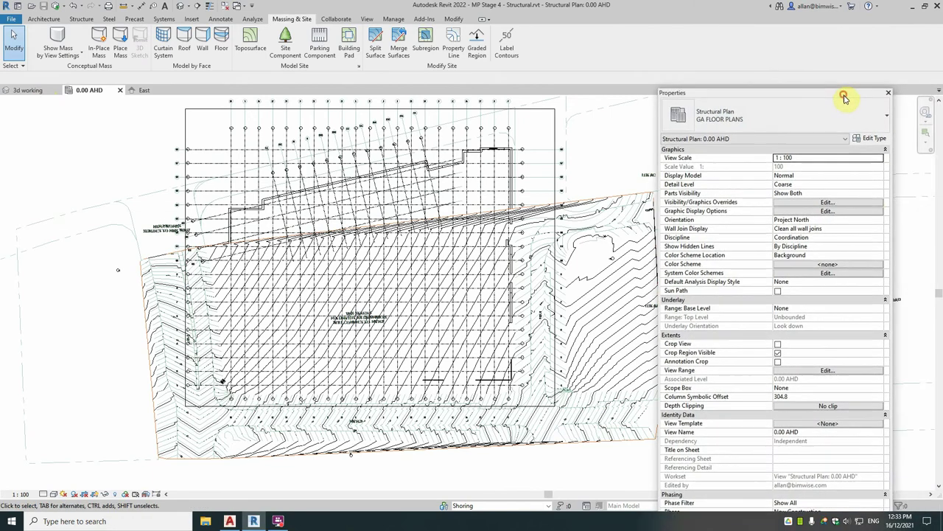
pyautogui.click(851, 372)
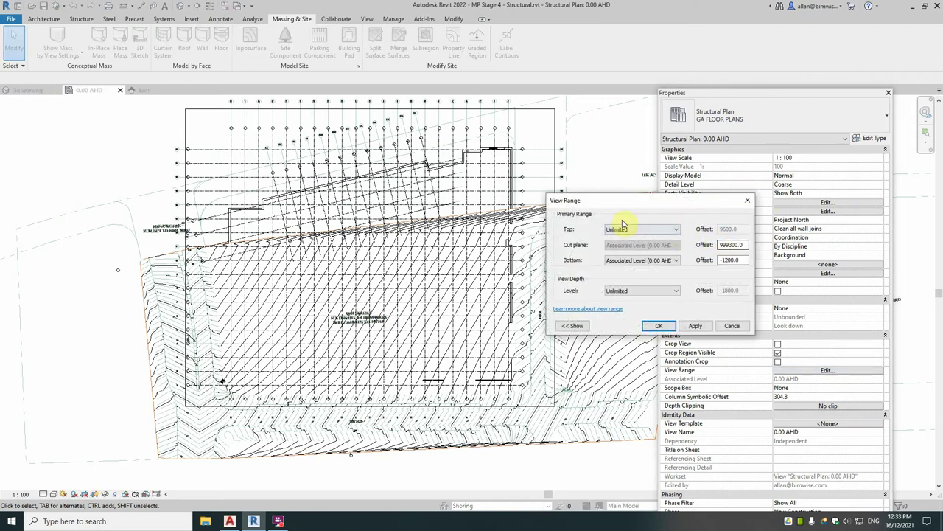
pyautogui.click(747, 201)
pyautogui.click(888, 93)
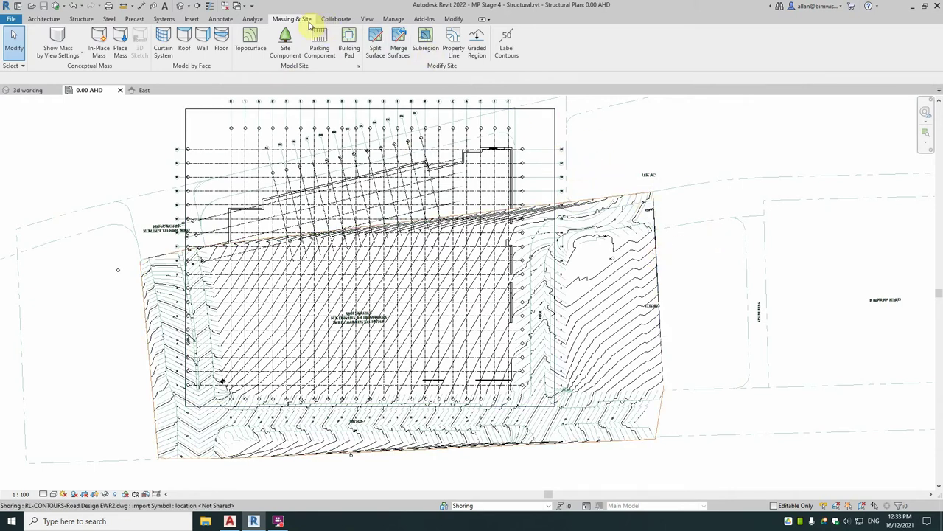
# Step: Split the toposurface using picked lines, picking the linked drawing's north and west boundary lines of LOT AD
pyautogui.click(378, 49)
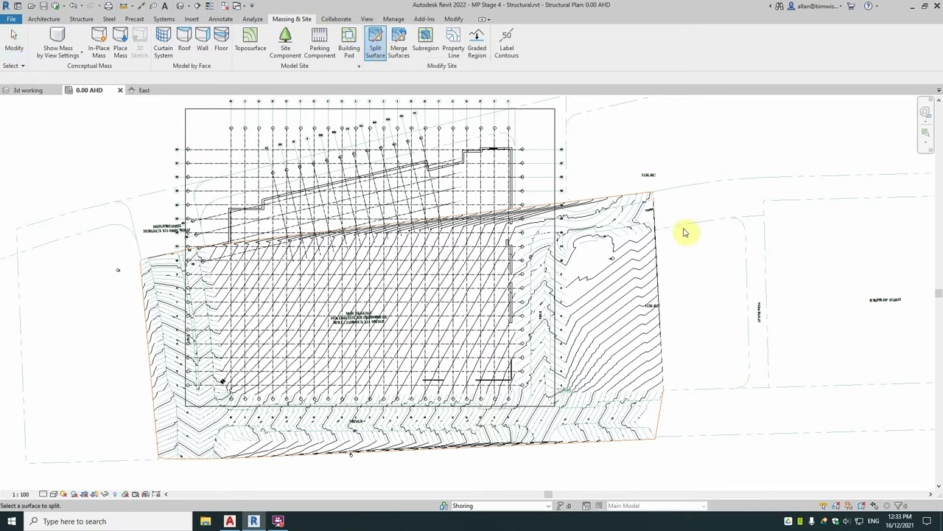
pyautogui.click(659, 259)
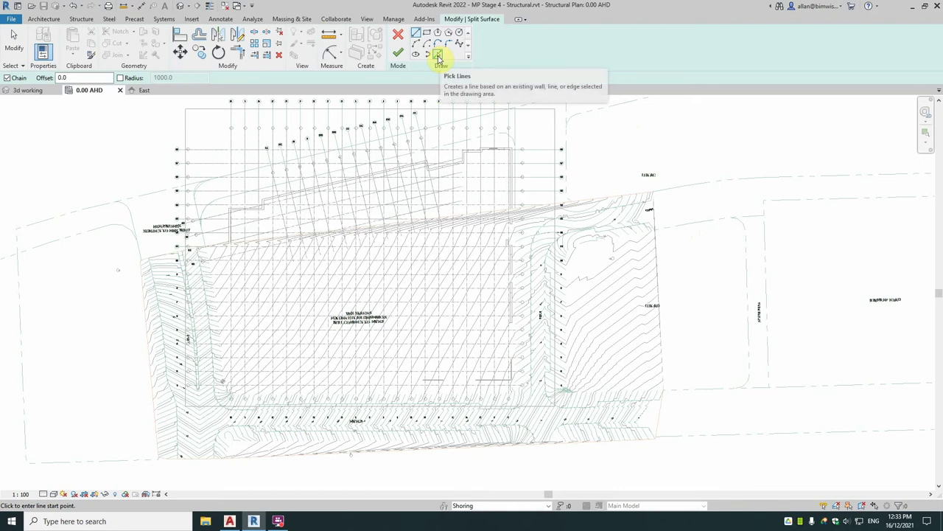
pyautogui.click(437, 55)
pyautogui.scroll(5, 568, 247)
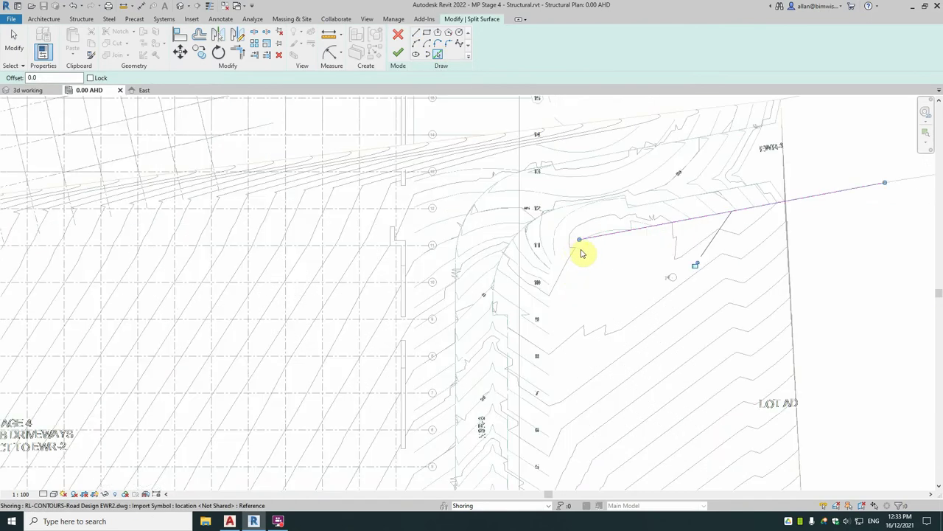
pyautogui.moveTo(559, 253); pyautogui.dragTo(552, 283)
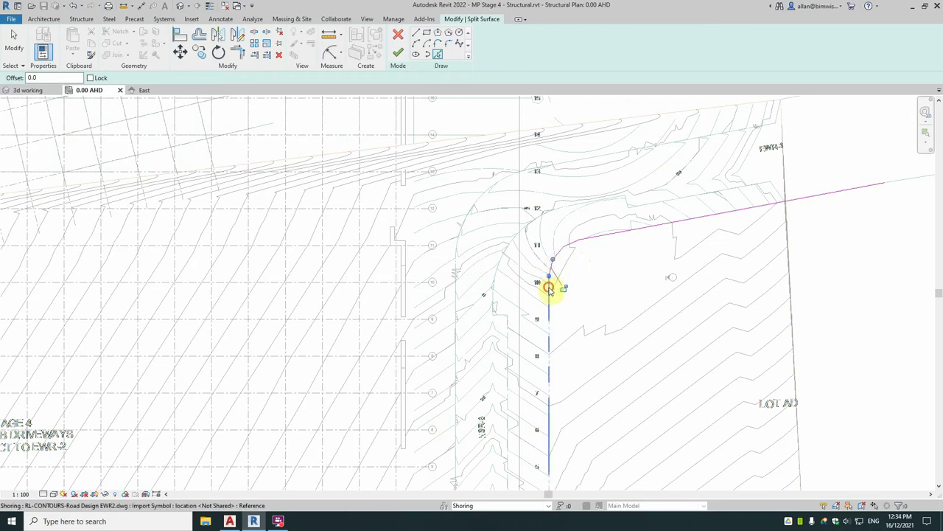
pyautogui.click(549, 287)
# Step: Pick the southwest corner segments and south boundary line of LOT AD as splitting lines and finish the split
pyautogui.scroll(-2, 558, 290)
pyautogui.moveTo(570, 329); pyautogui.dragTo(565, 152, button='middle')
pyautogui.scroll(2, 567, 237)
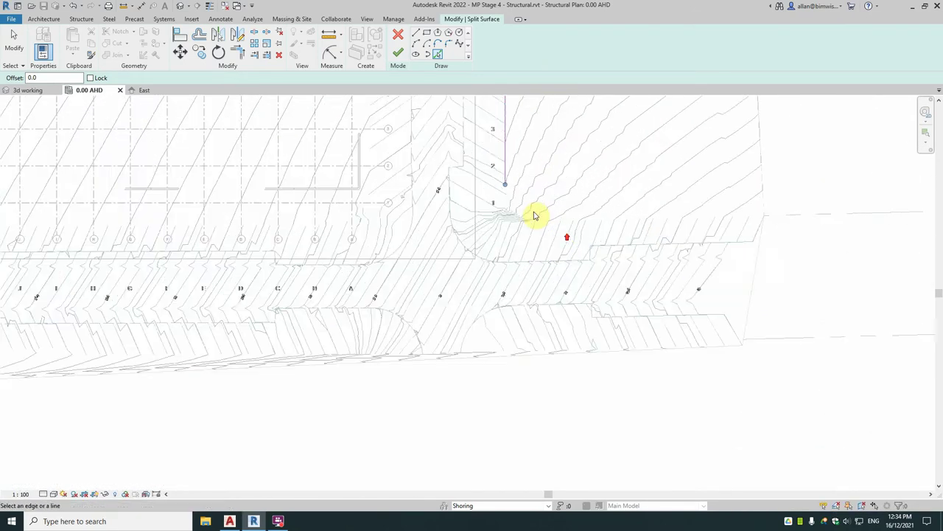
pyautogui.scroll(2, 527, 206)
pyautogui.moveTo(495, 184); pyautogui.dragTo(530, 227)
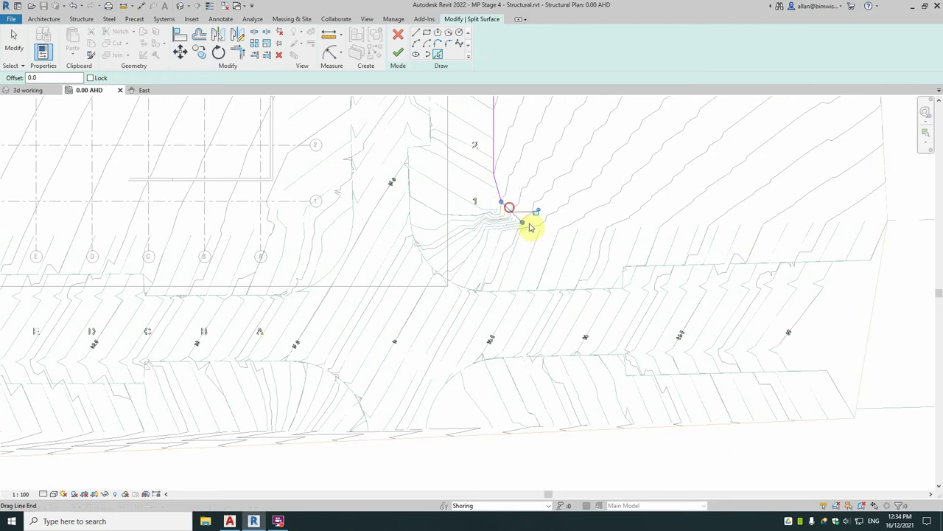
pyautogui.click(634, 229)
pyautogui.scroll(-4, 634, 229)
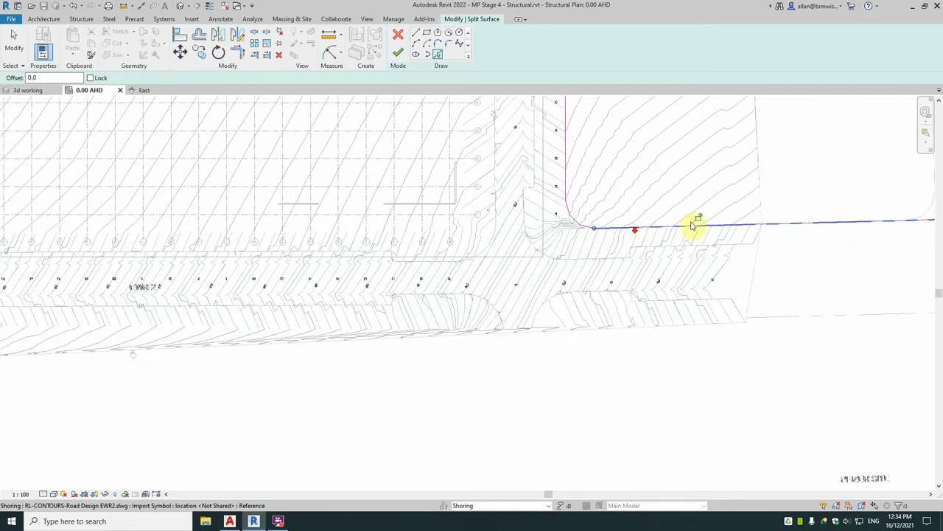
pyautogui.moveTo(695, 187); pyautogui.dragTo(639, 284, button='middle')
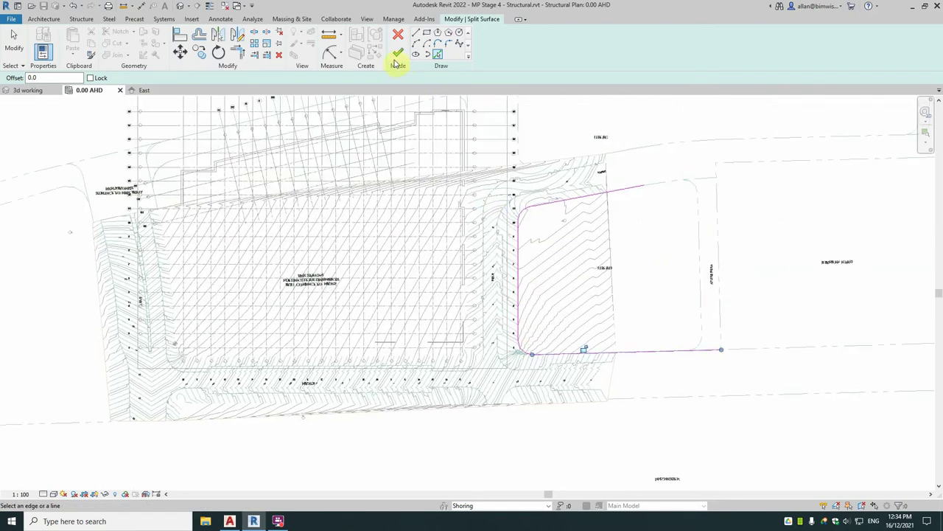
pyautogui.click(398, 53)
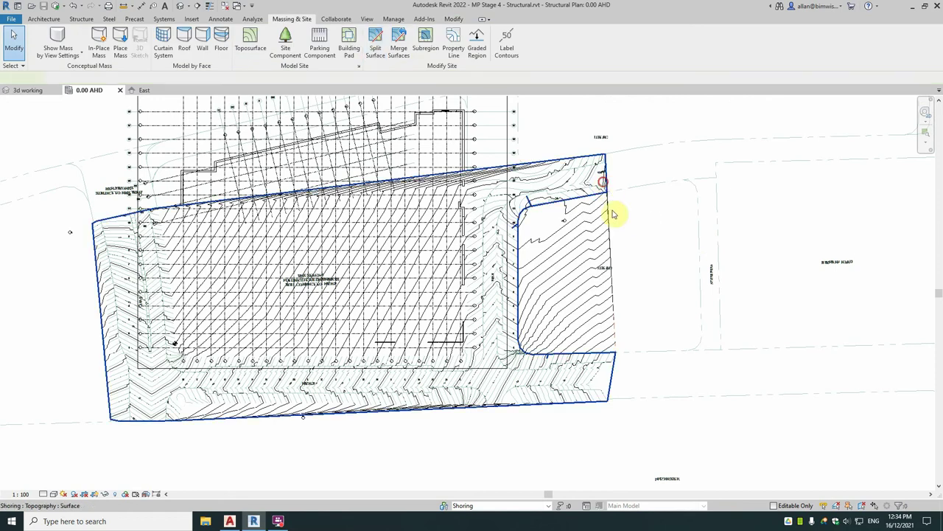
# Step: Delete the split-off piece of toposurface inside LOT AD
pyautogui.click(613, 214)
pyautogui.click(635, 224)
pyautogui.click(611, 221)
pyautogui.click(653, 345)
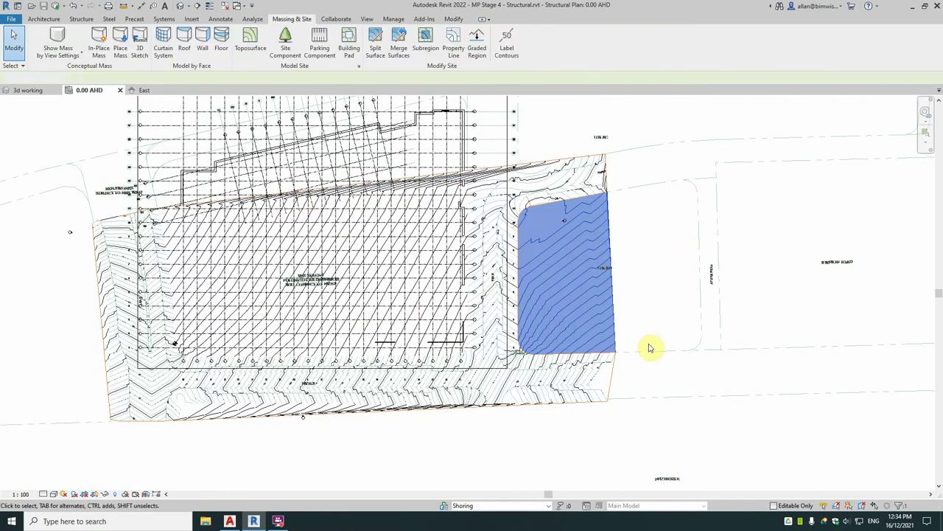
pyautogui.click(615, 374)
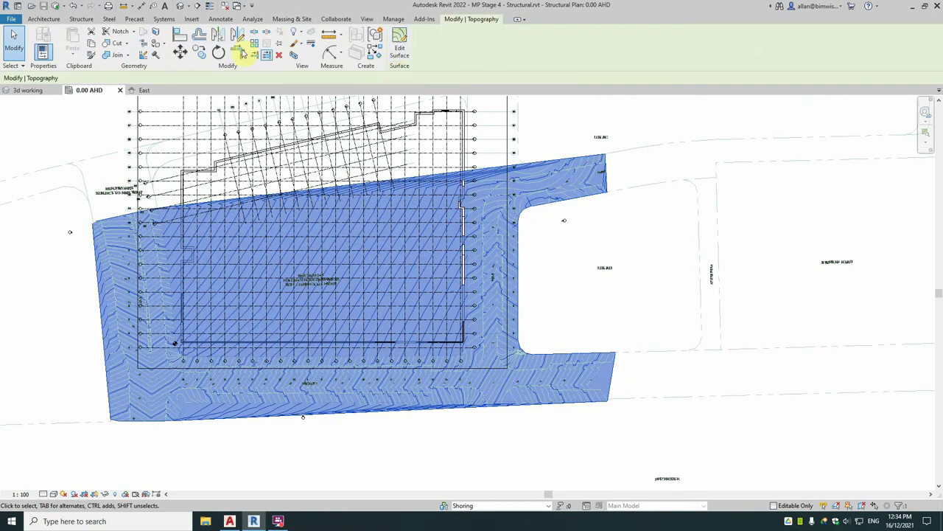
pyautogui.press('Escape')
# Step: Set up another split of the remaining toposurface, picking the linked boundary lines and corner arc along the south side of road EWR-2
pyautogui.click(367, 51)
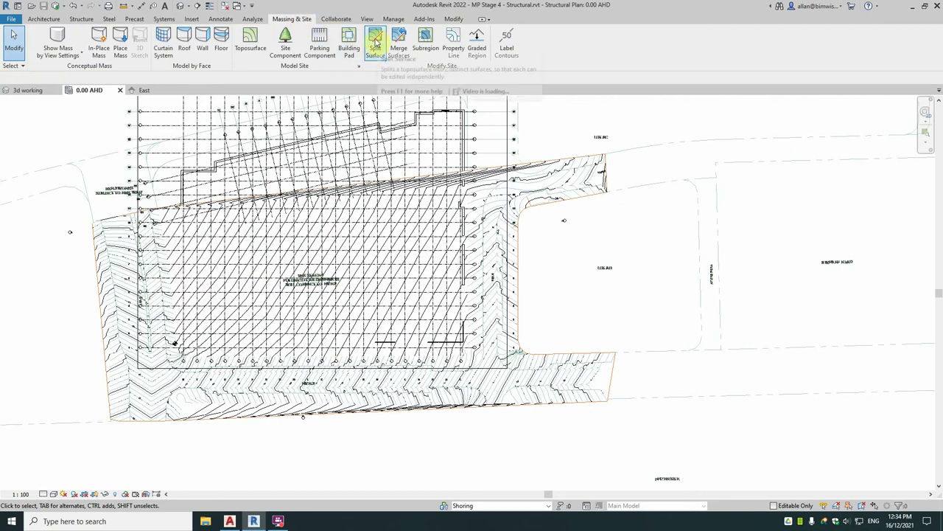
pyautogui.scroll(2, 332, 440)
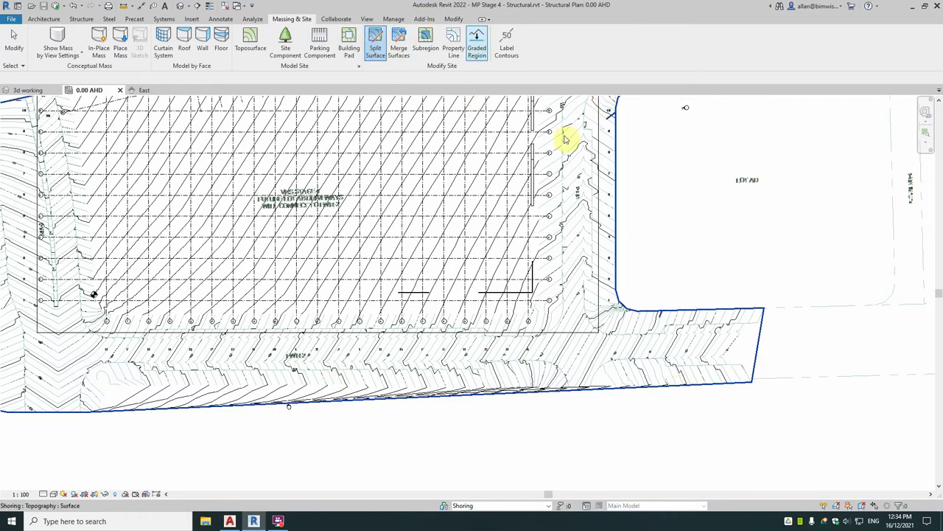
pyautogui.click(616, 181)
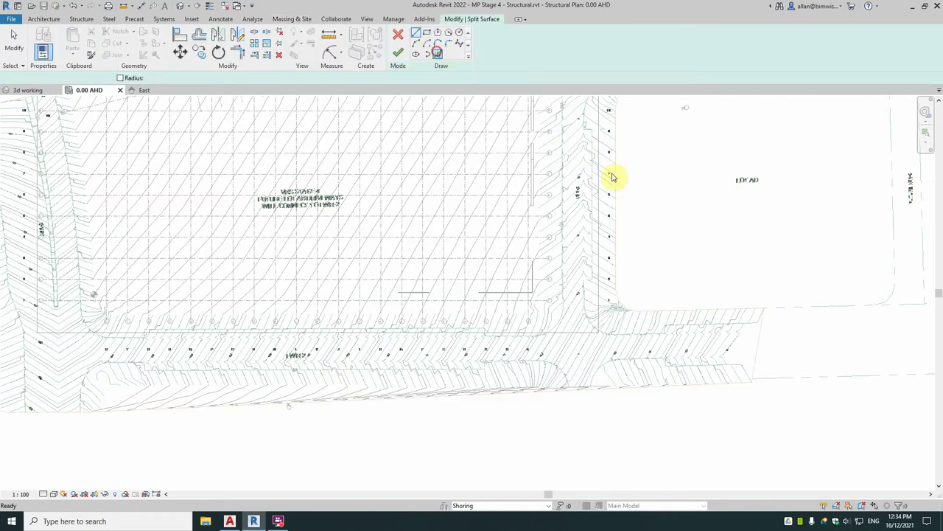
pyautogui.click(787, 376)
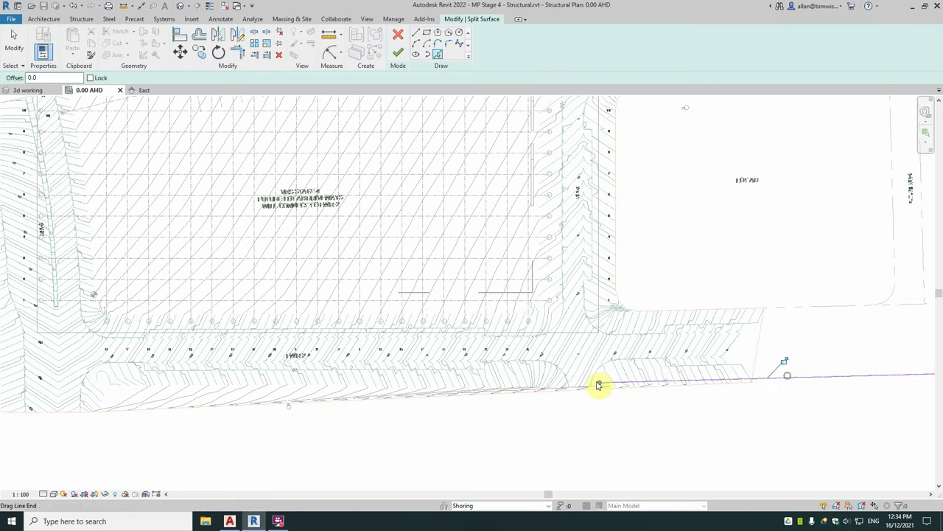
pyautogui.click(545, 384)
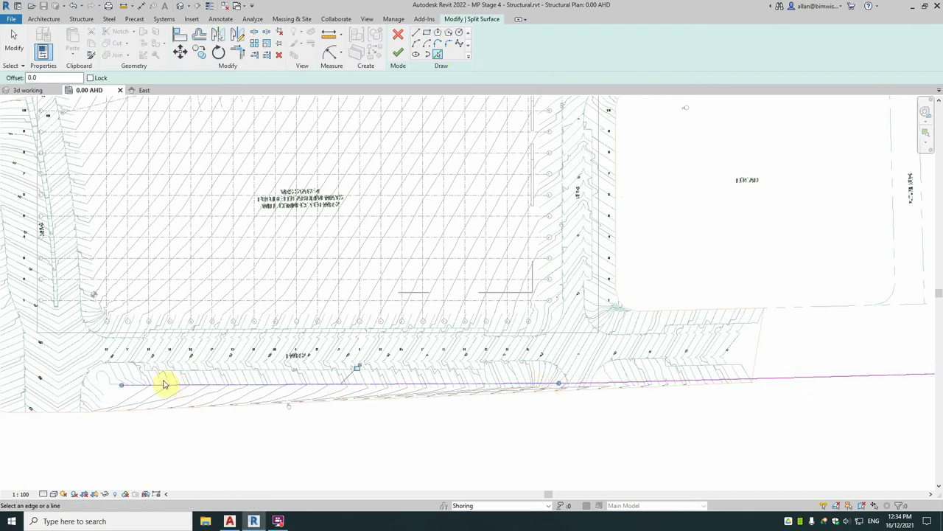
pyautogui.click(107, 392)
pyautogui.scroll(5, 104, 415)
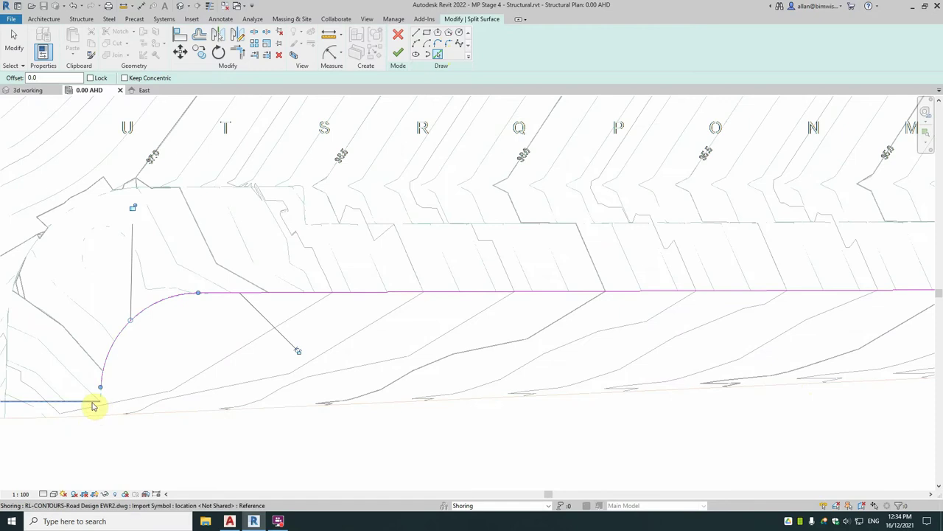
pyautogui.scroll(-4, 373, 398)
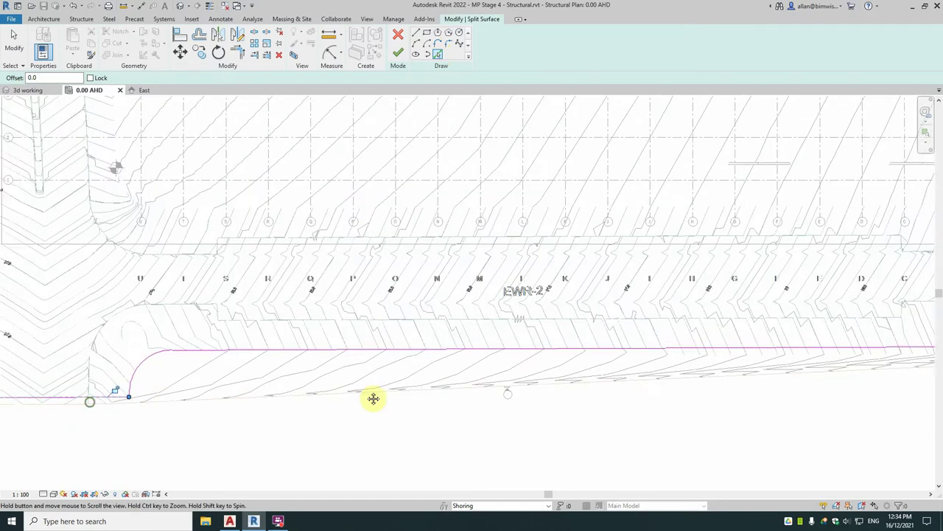
pyautogui.click(368, 382)
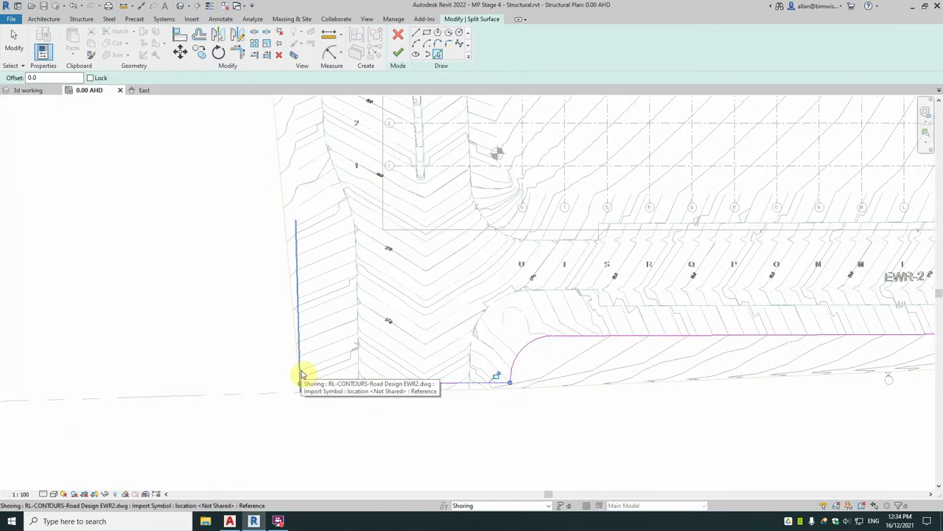
# Step: Pick the linked boundary lines along the western road's outer edge as further splitting lines, working north from the southwest corner
pyautogui.click(299, 329)
pyautogui.scroll(3, 297, 222)
pyautogui.scroll(1, 294, 239)
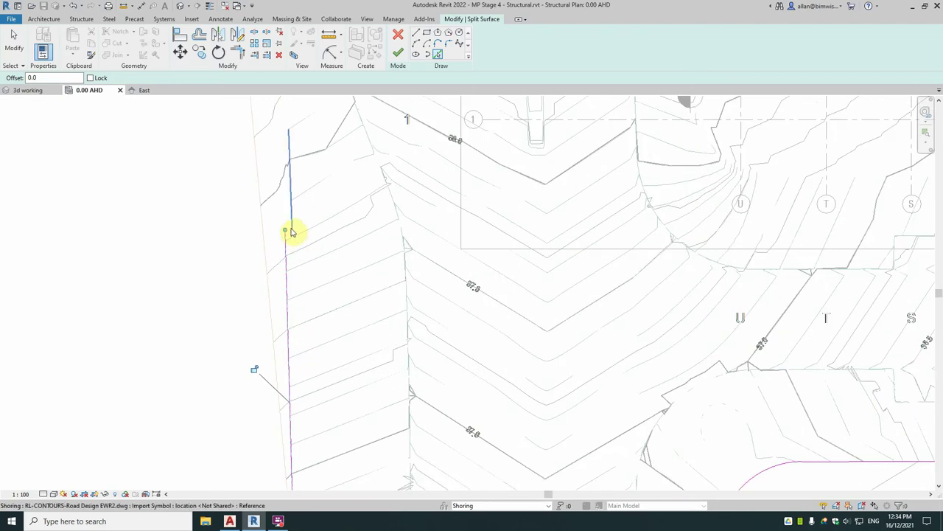
pyautogui.scroll(1, 293, 230)
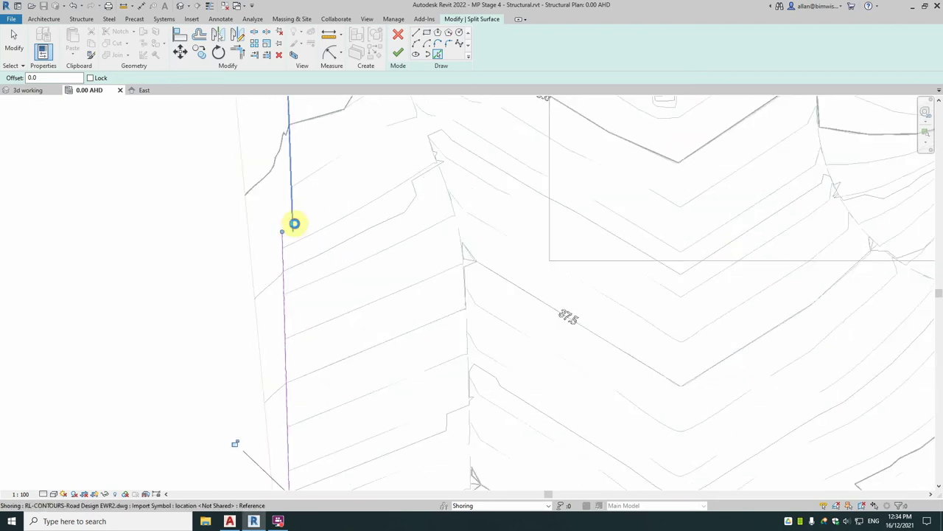
pyautogui.click(294, 223)
pyautogui.scroll(1, 287, 234)
pyautogui.click(288, 232)
pyautogui.scroll(-2, 308, 223)
pyautogui.moveTo(329, 359)
pyautogui.mouseDown(button='middle')
pyautogui.moveTo(339, 429)
pyautogui.moveTo(327, 373)
pyautogui.mouseUp(button='middle')
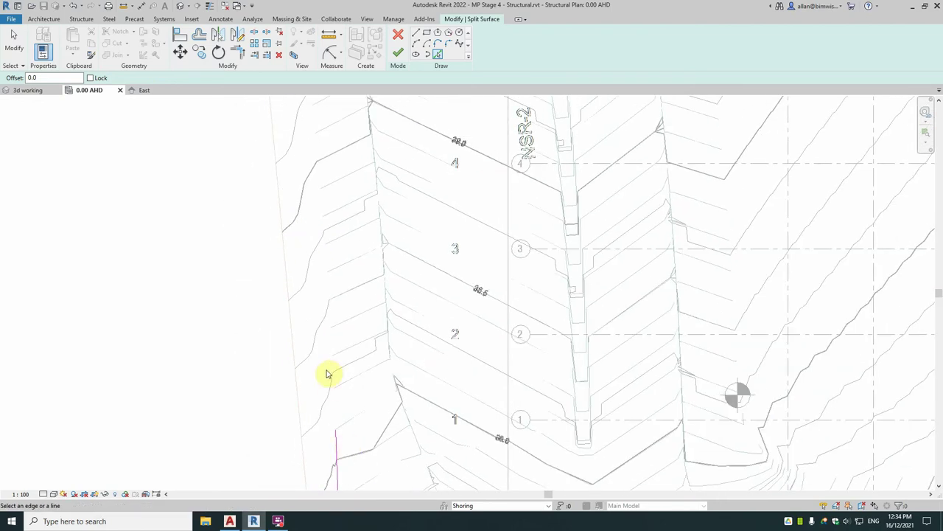
pyautogui.scroll(-2, 341, 197)
pyautogui.moveTo(345, 144); pyautogui.dragTo(366, 385, button='middle')
pyautogui.moveTo(337, 331); pyautogui.dragTo(346, 428, button='middle')
# Step: Trim the west and south splitting lines to their common corner and try to finish the split
pyautogui.scroll(-3, 345, 427)
pyautogui.scroll(-4, 335, 280)
pyautogui.scroll(4, 331, 410)
pyautogui.scroll(3, 344, 372)
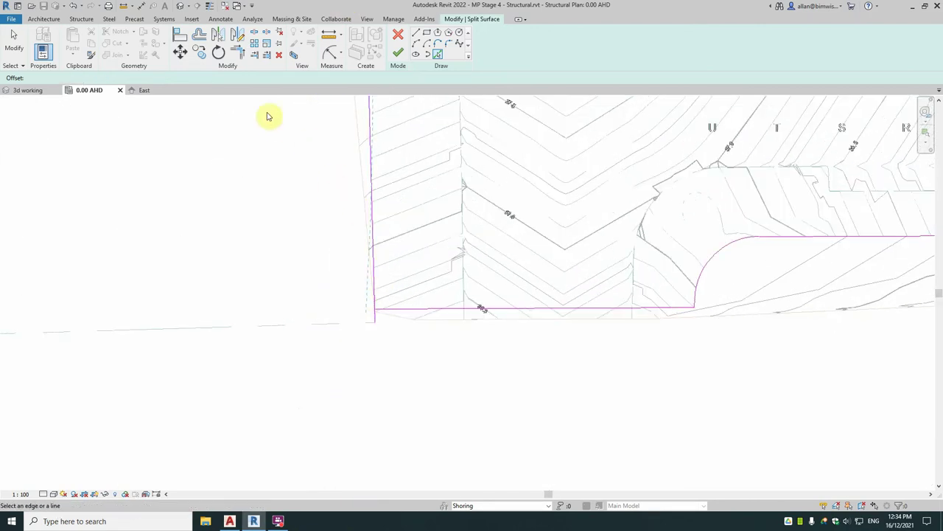
pyautogui.press('t')
pyautogui.press('r')
pyautogui.scroll(-3, 402, 310)
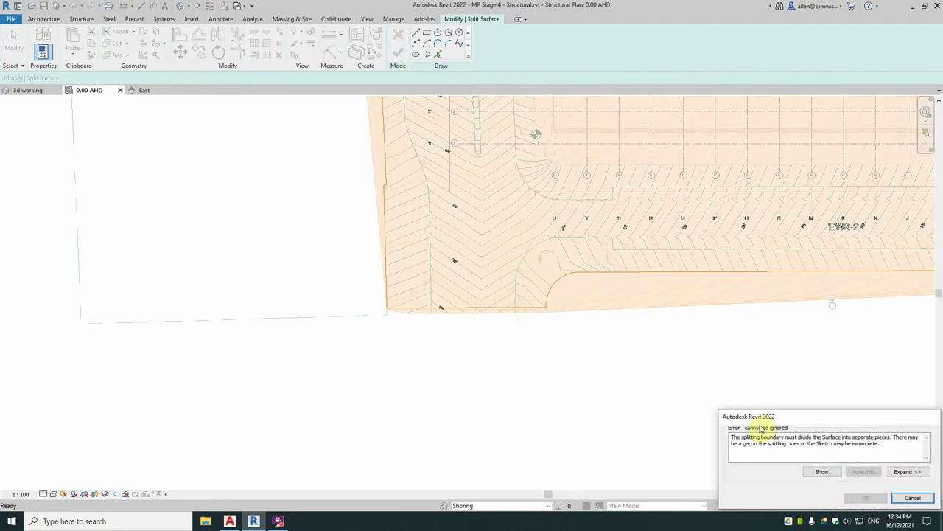
pyautogui.scroll(2, 389, 311)
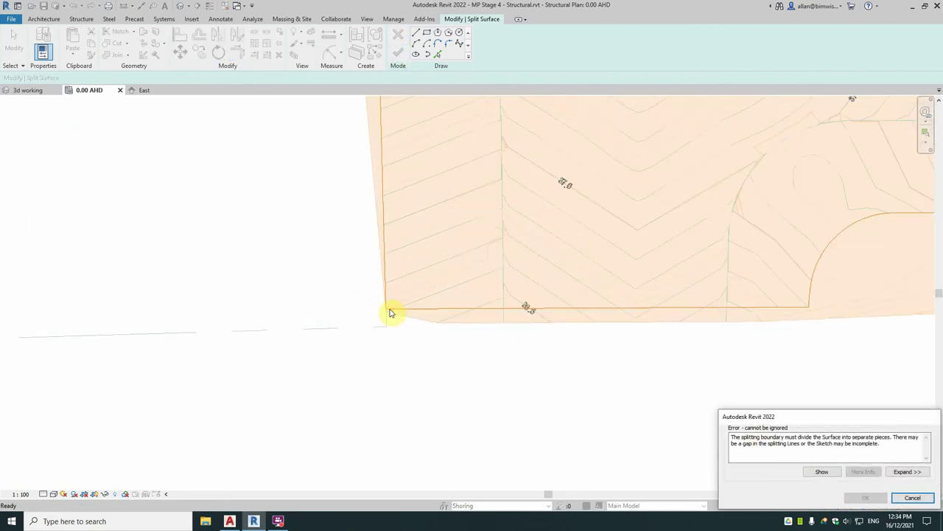
pyautogui.scroll(4, 387, 311)
pyautogui.scroll(-6, 392, 310)
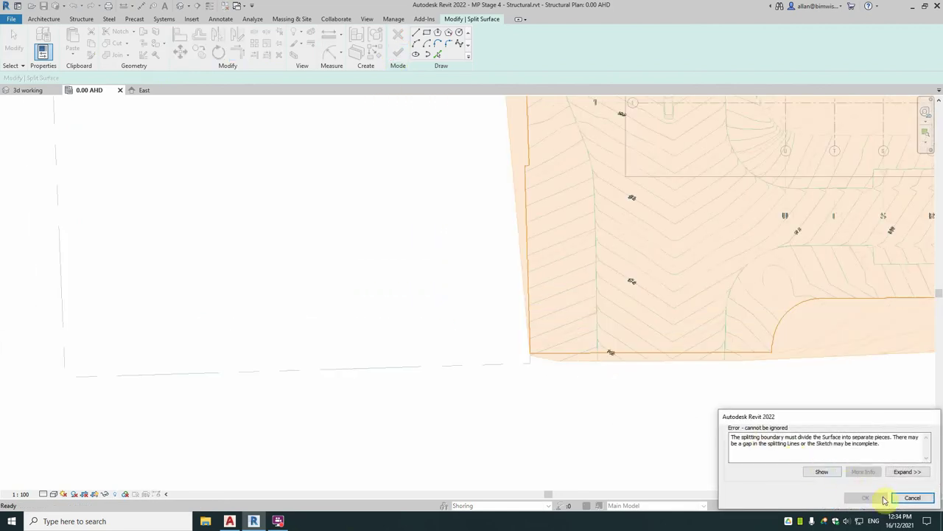
pyautogui.click(912, 500)
# Step: Delete the splitting lines along the western edge and try to finish the split with only the southern lines
pyautogui.scroll(-3, 693, 368)
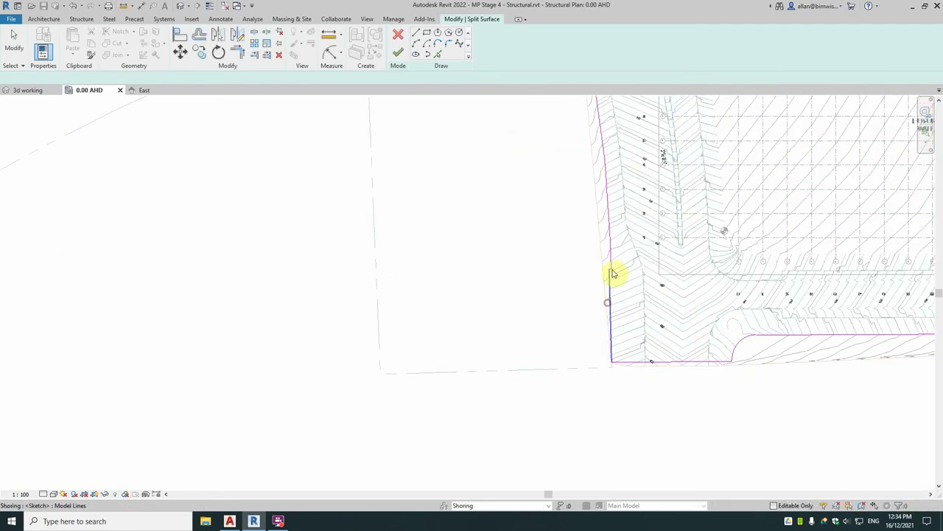
pyautogui.moveTo(620, 263); pyautogui.dragTo(596, 279)
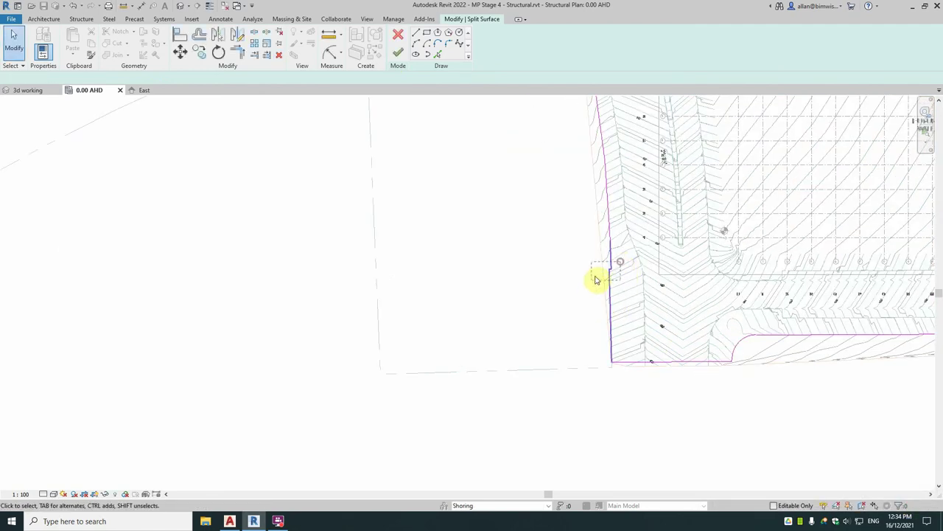
pyautogui.scroll(-4, 611, 222)
pyautogui.moveTo(601, 234); pyautogui.dragTo(449, 297, button='middle')
pyautogui.scroll(-1, 526, 332)
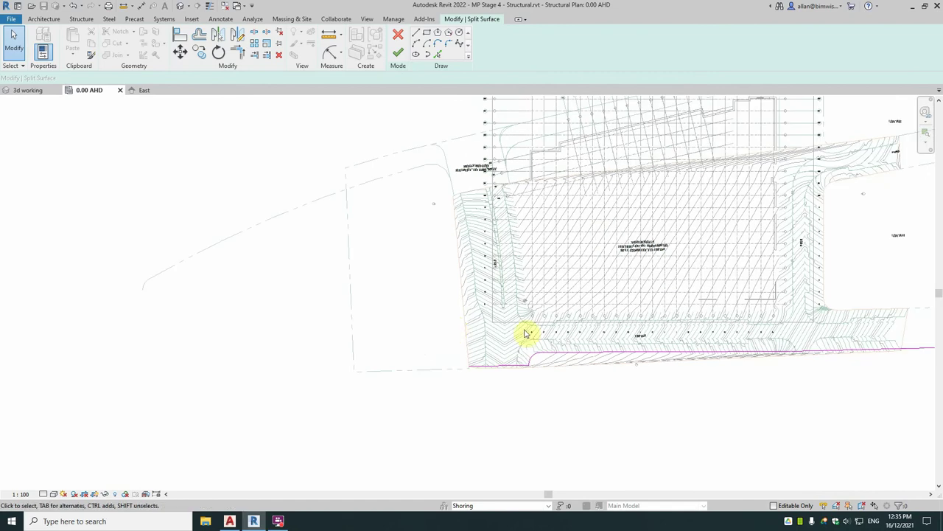
pyautogui.moveTo(513, 331); pyautogui.dragTo(227, 350, button='middle')
pyautogui.click(399, 53)
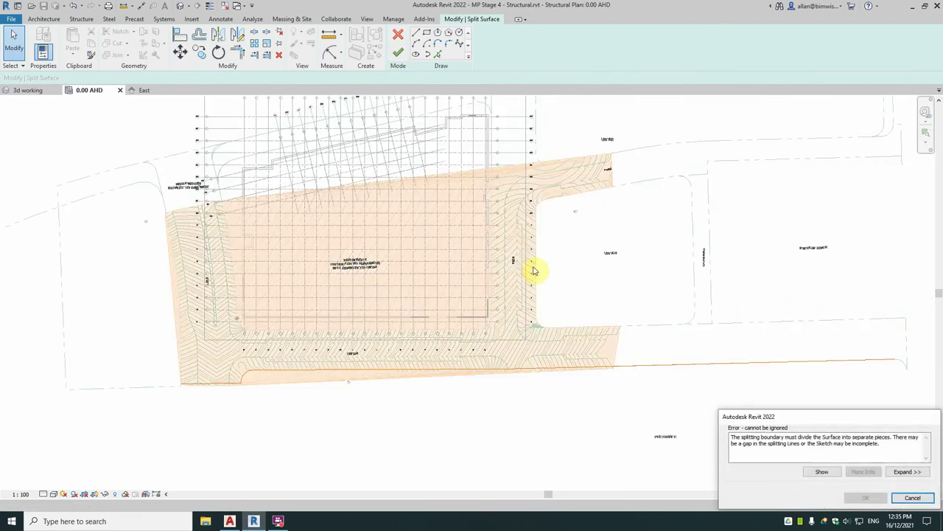
pyautogui.press('Escape')
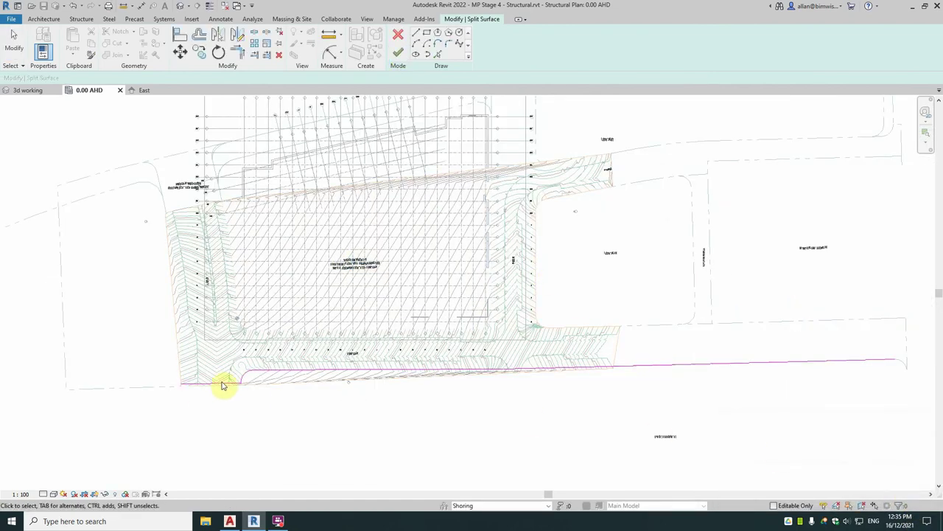
# Step: Extend the lower end of the splitting line at the southwest corner arc past the surface edge and try to finish the split
pyautogui.scroll(3, 221, 382)
pyautogui.scroll(2, 250, 391)
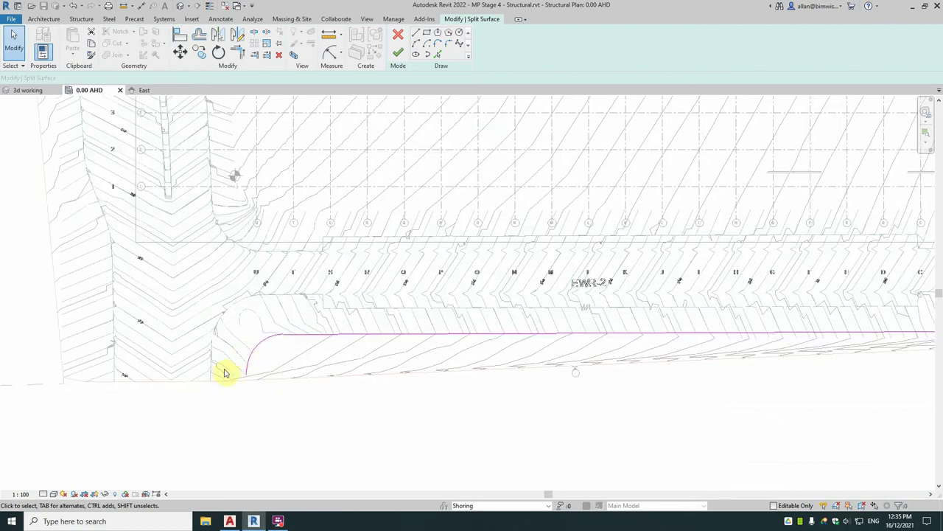
pyautogui.moveTo(256, 395); pyautogui.dragTo(267, 407)
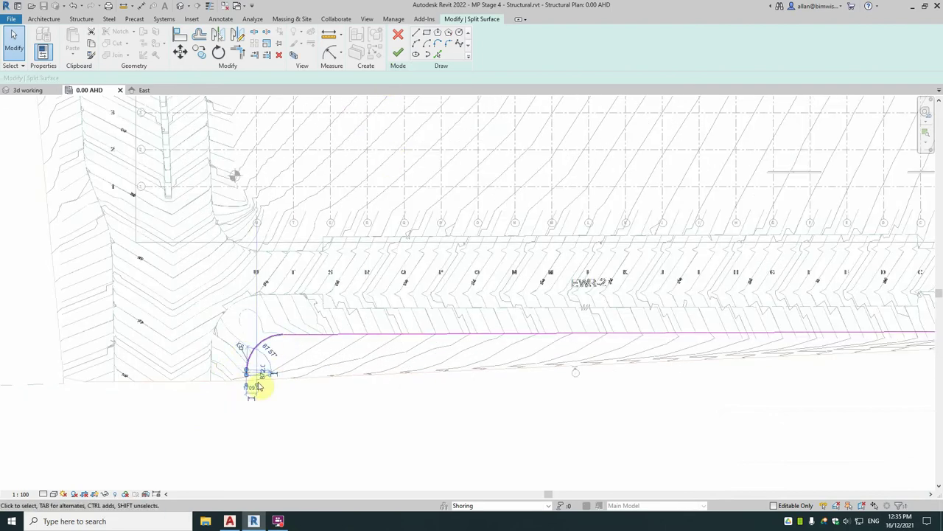
pyautogui.scroll(3, 251, 382)
pyautogui.moveTo(241, 398); pyautogui.dragTo(242, 401)
pyautogui.scroll(-3, 242, 401)
pyautogui.click(398, 56)
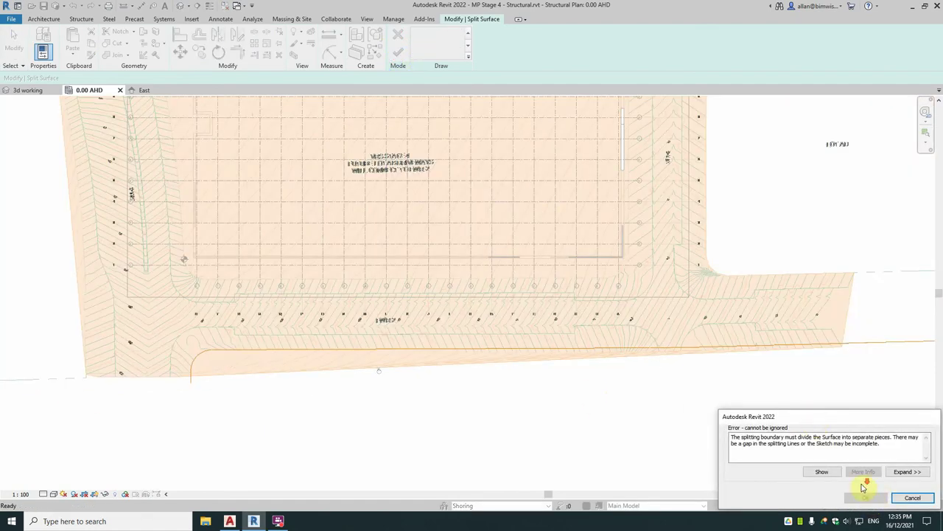
pyautogui.click(914, 498)
# Step: Delete all the splitting lines along the south side of road EWR-2 from the sketch
pyautogui.scroll(-2, 448, 373)
pyautogui.scroll(-1, 362, 375)
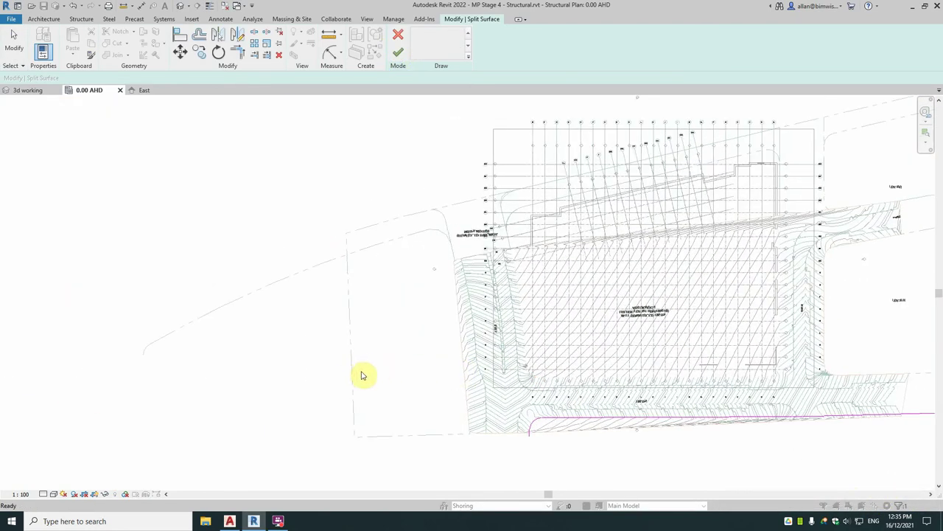
pyautogui.scroll(-1, 394, 389)
pyautogui.moveTo(401, 384); pyautogui.dragTo(909, 453)
pyautogui.press('Delete')
pyautogui.click(829, 403)
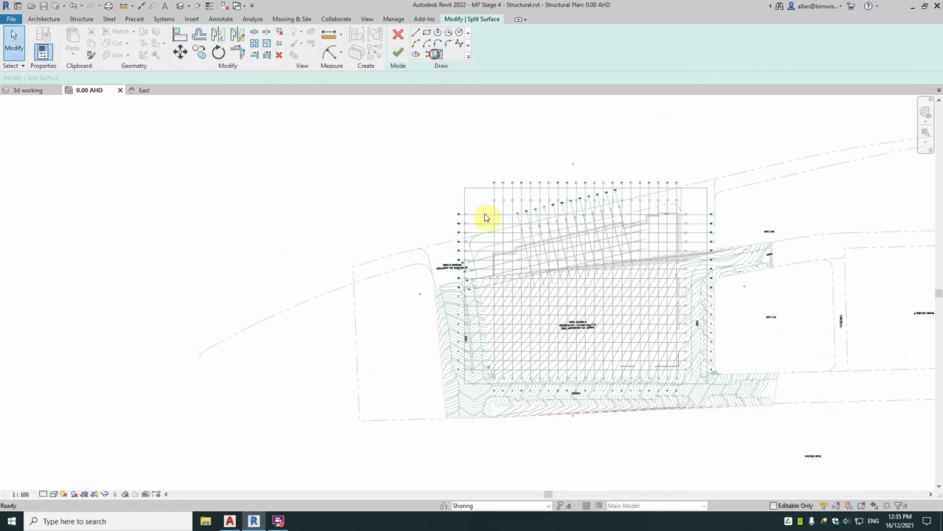
# Step: Split the toposurface along the linked boundary lines on the western road's outer edge and delete the strip outside them
pyautogui.scroll(4, 449, 306)
pyautogui.click(402, 235)
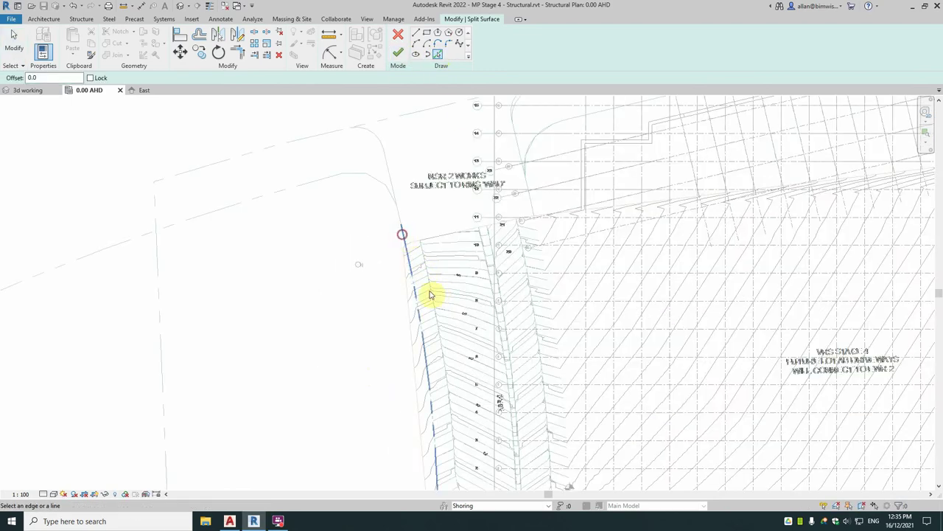
pyautogui.scroll(-3, 442, 184)
pyautogui.scroll(6, 447, 213)
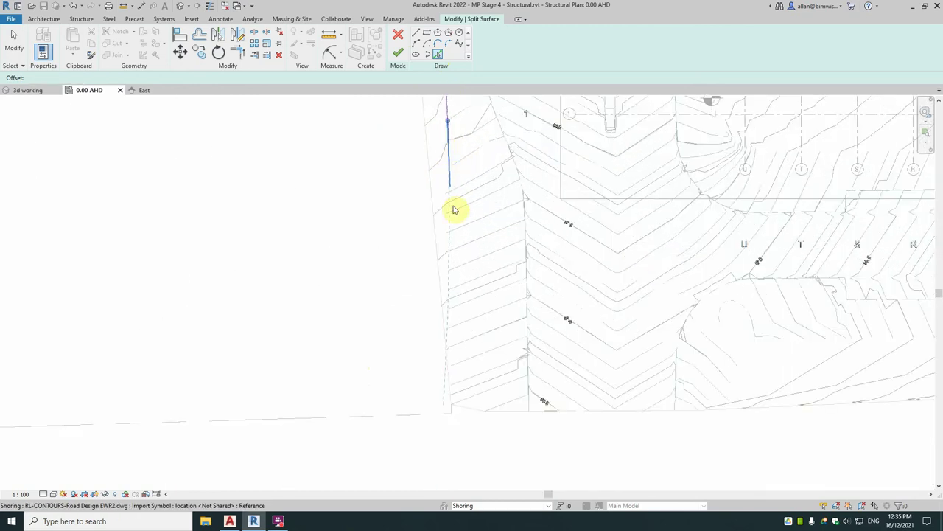
pyautogui.click(452, 245)
pyautogui.scroll(3, 448, 188)
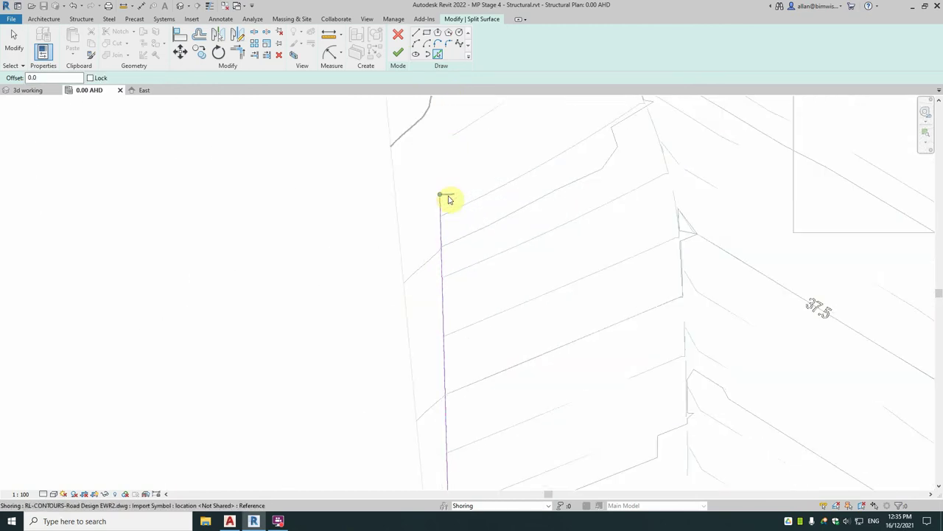
pyautogui.scroll(-6, 457, 164)
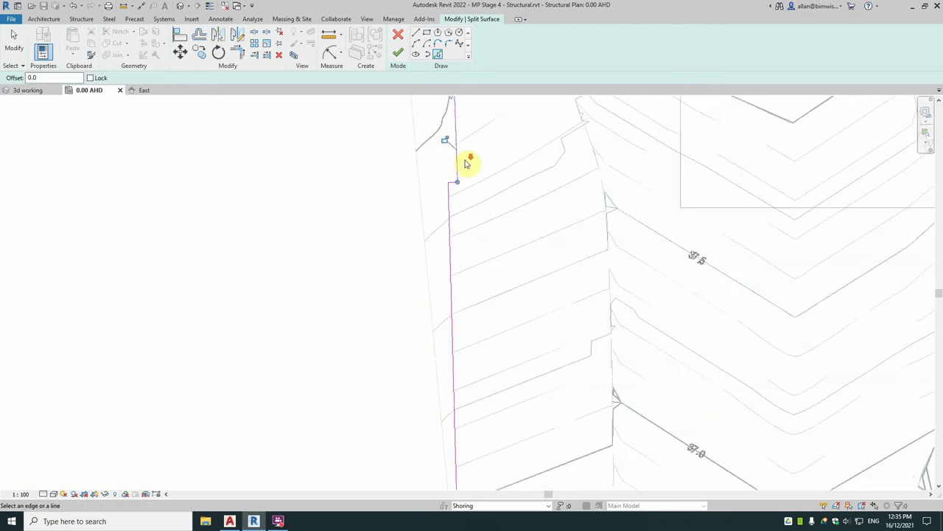
pyautogui.click(398, 53)
pyautogui.click(499, 254)
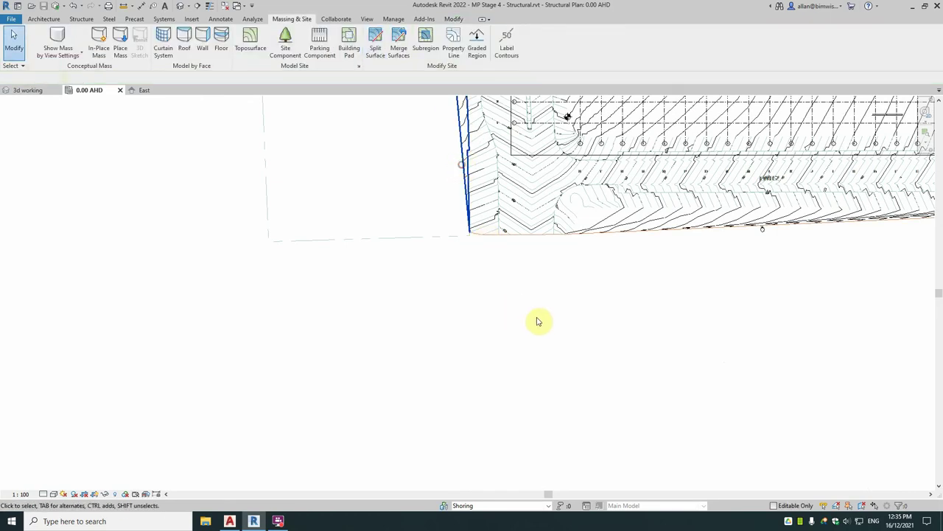
pyautogui.moveTo(542, 320); pyautogui.dragTo(212, 428, button='middle')
# Step: Set up another split of the toposurface, picking the linked boundary lines along the western road's inner edge, around the corner and along EWR-2's north side
pyautogui.scroll(-4, 586, 354)
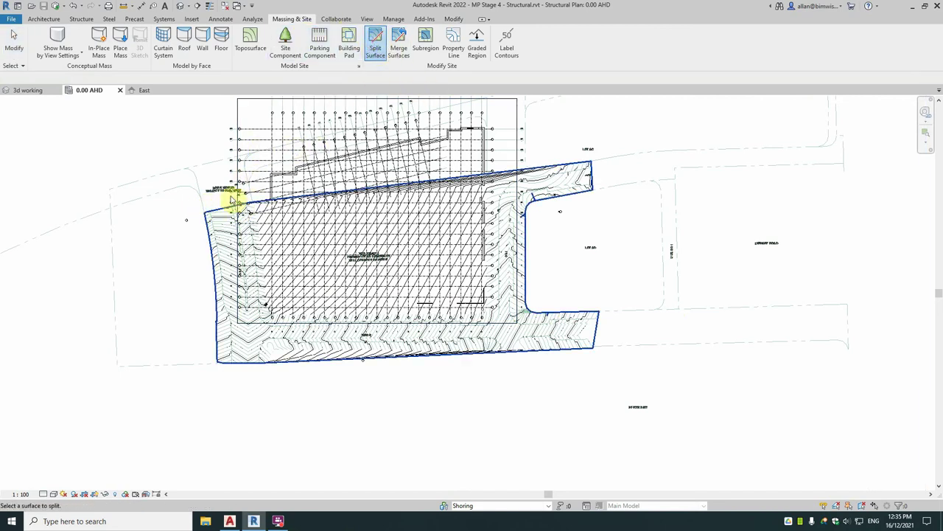
pyautogui.click(217, 217)
pyautogui.click(438, 55)
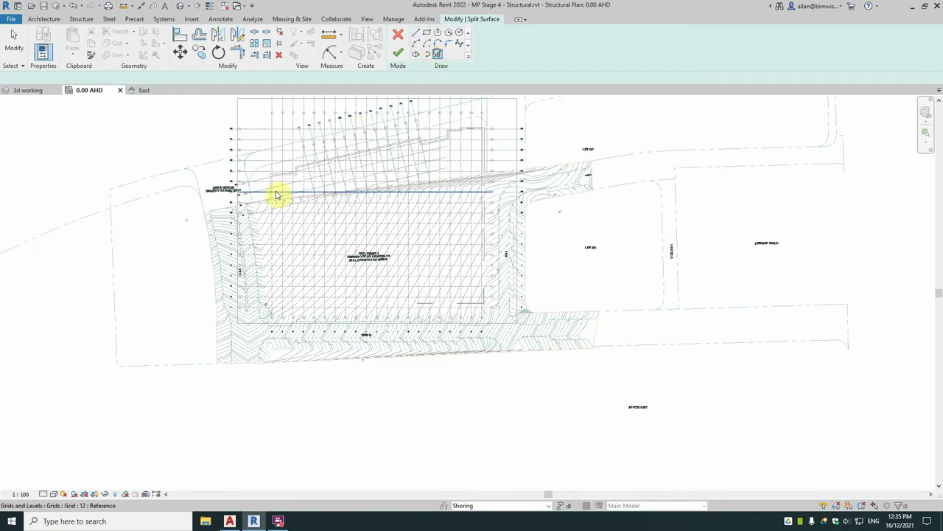
pyautogui.scroll(5, 259, 202)
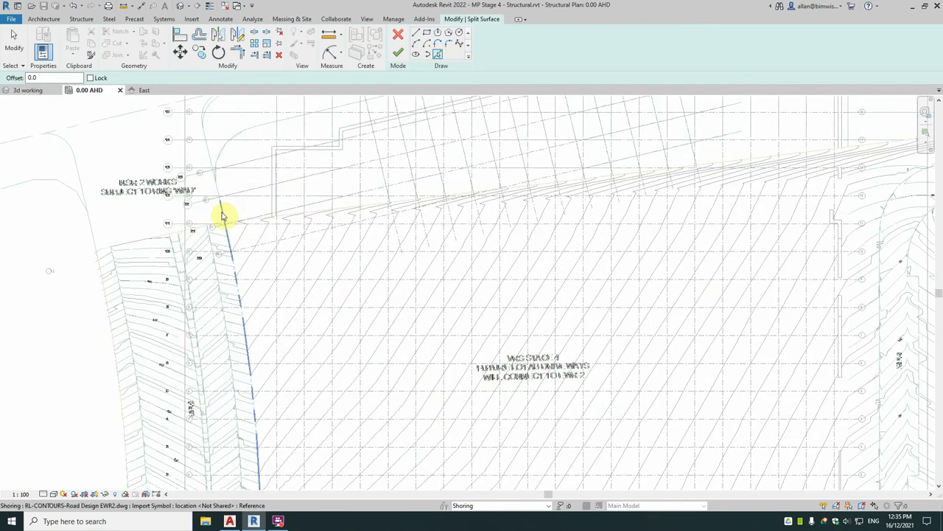
pyautogui.click(224, 213)
pyautogui.scroll(-2, 257, 427)
pyautogui.scroll(5, 260, 392)
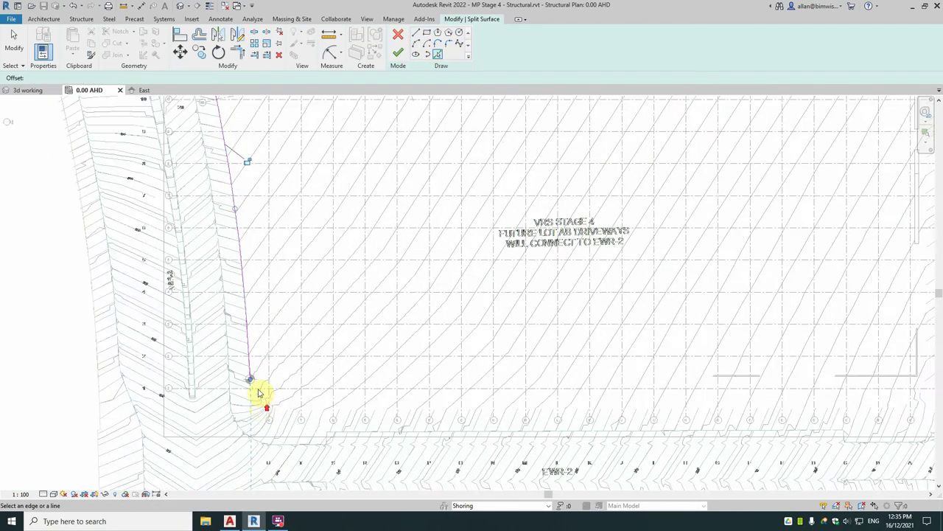
pyautogui.click(233, 353)
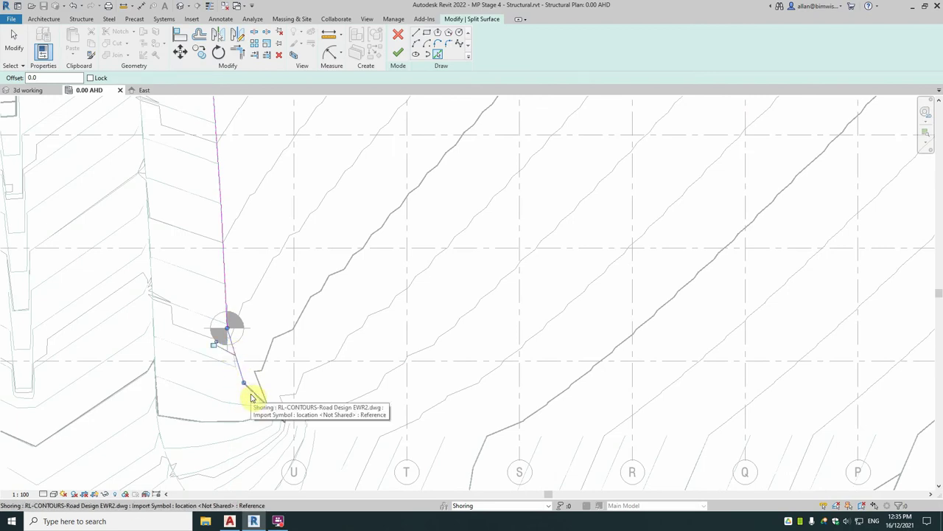
pyautogui.click(308, 433)
pyautogui.click(370, 440)
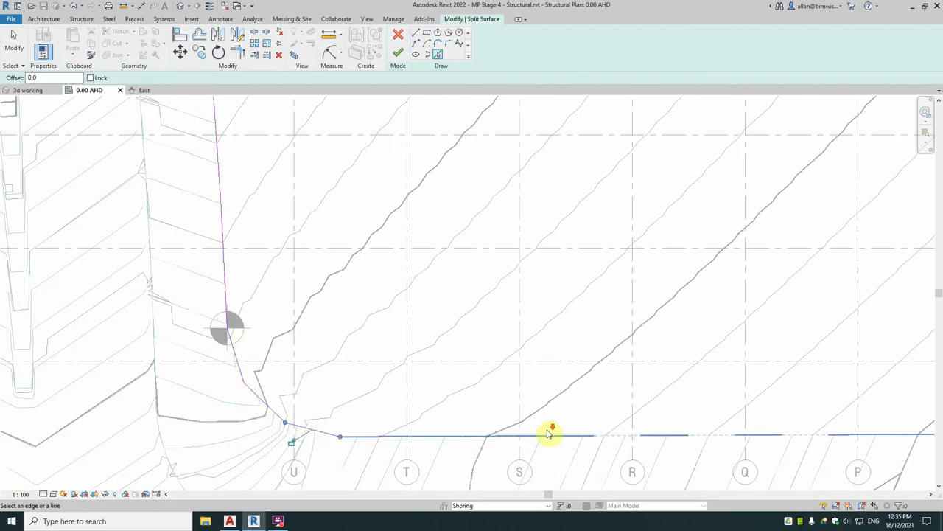
pyautogui.scroll(-3, 553, 430)
pyautogui.moveTo(644, 389); pyautogui.dragTo(154, 323, button='middle')
pyautogui.moveTo(838, 359); pyautogui.dragTo(329, 352, button='middle')
# Step: Pick the boundary lines around the building site's southeast corner and up the eastern road's inner edge, and finish the split
pyautogui.scroll(3, 396, 350)
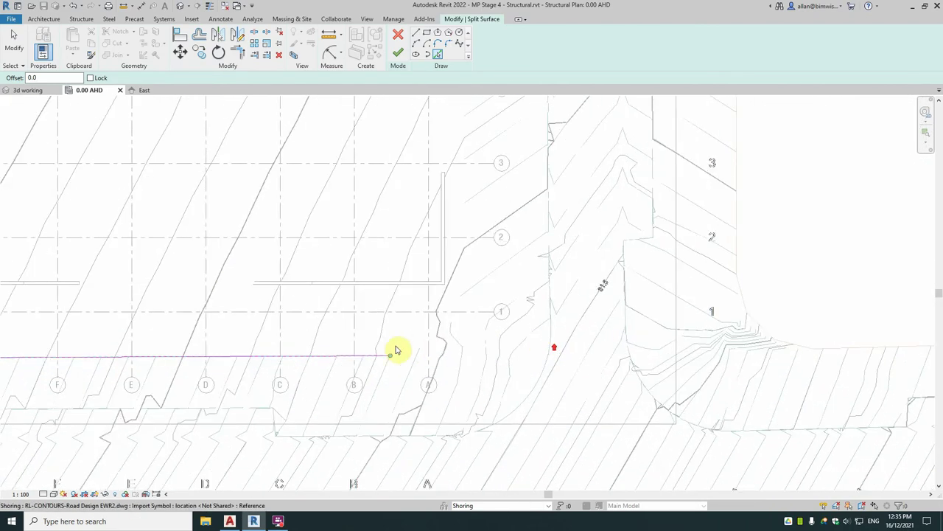
pyautogui.click(422, 341)
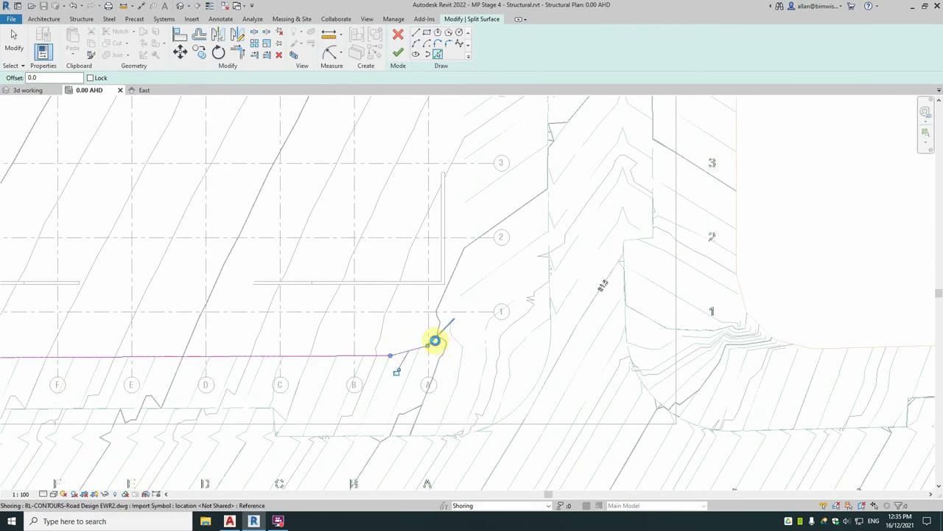
pyautogui.click(437, 339)
pyautogui.click(467, 269)
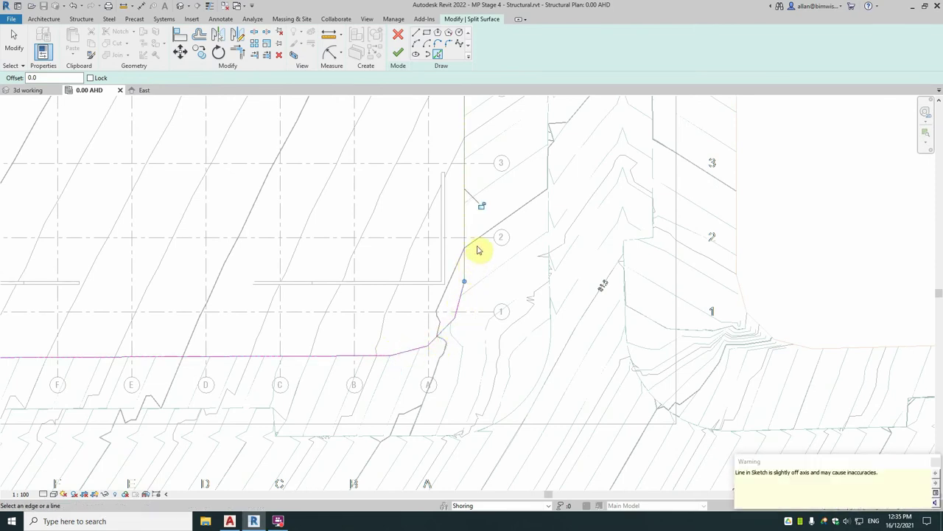
pyautogui.moveTo(487, 252); pyautogui.dragTo(480, 455, button='middle')
pyautogui.scroll(-3, 484, 413)
pyautogui.moveTo(494, 249); pyautogui.dragTo(505, 491, button='middle')
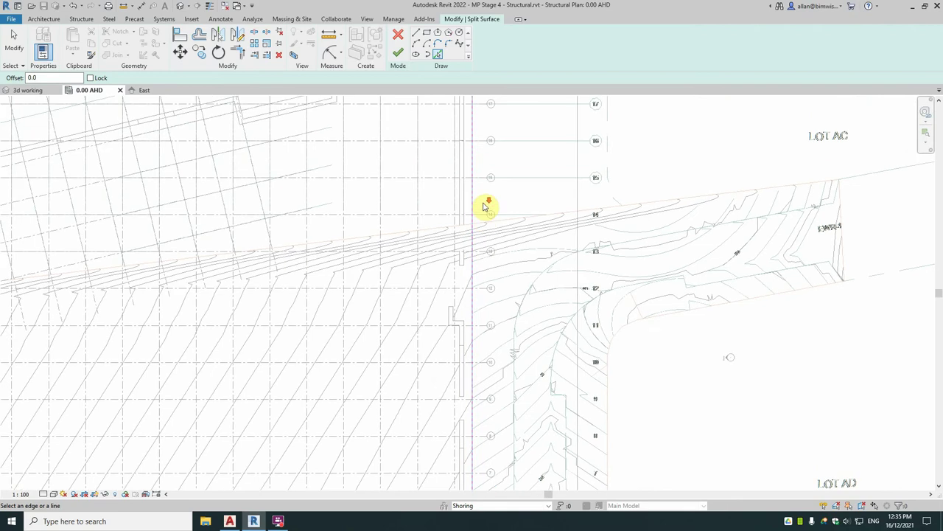
pyautogui.scroll(-2, 485, 206)
pyautogui.click(398, 52)
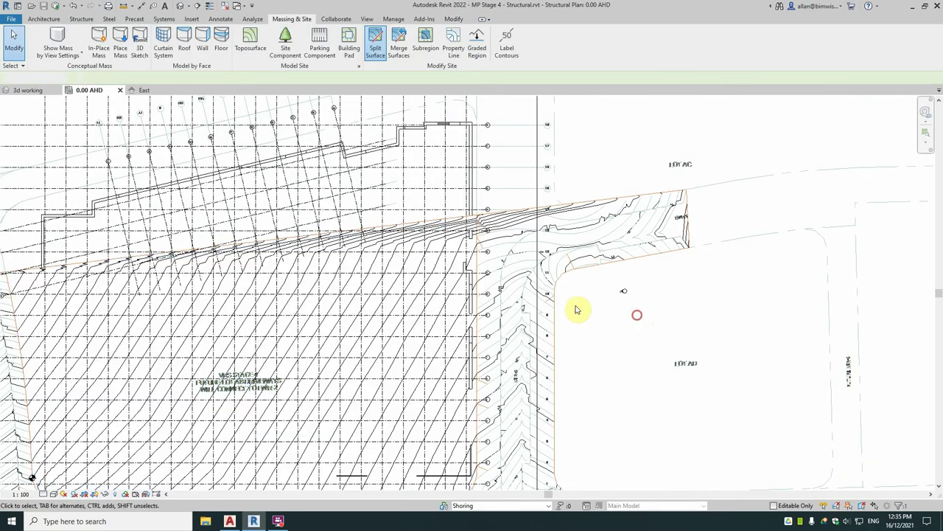
# Step: Delete the split-off surface over the building site and select the remaining road toposurface to check its extent
pyautogui.scroll(-3, 440, 259)
pyautogui.click(390, 241)
pyautogui.press('Delete')
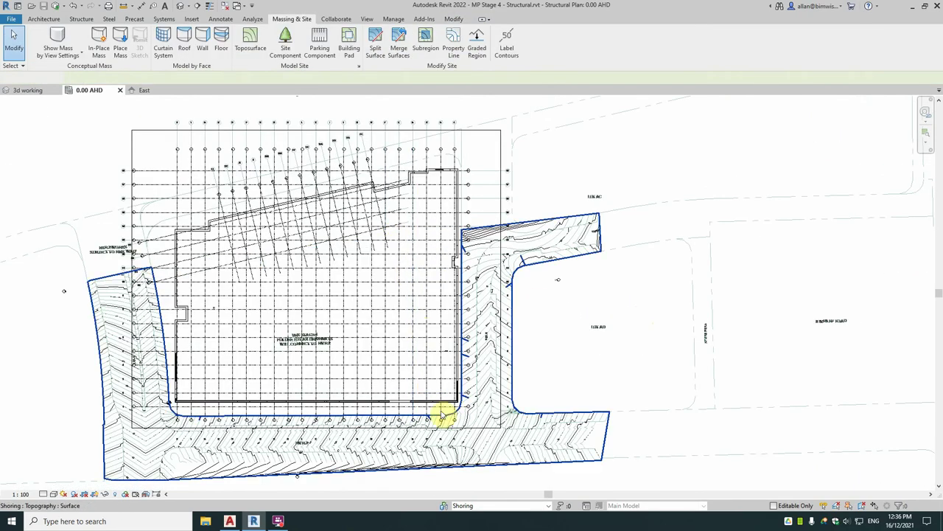
pyautogui.moveTo(443, 417); pyautogui.dragTo(583, 257, button='middle')
pyautogui.click(583, 257)
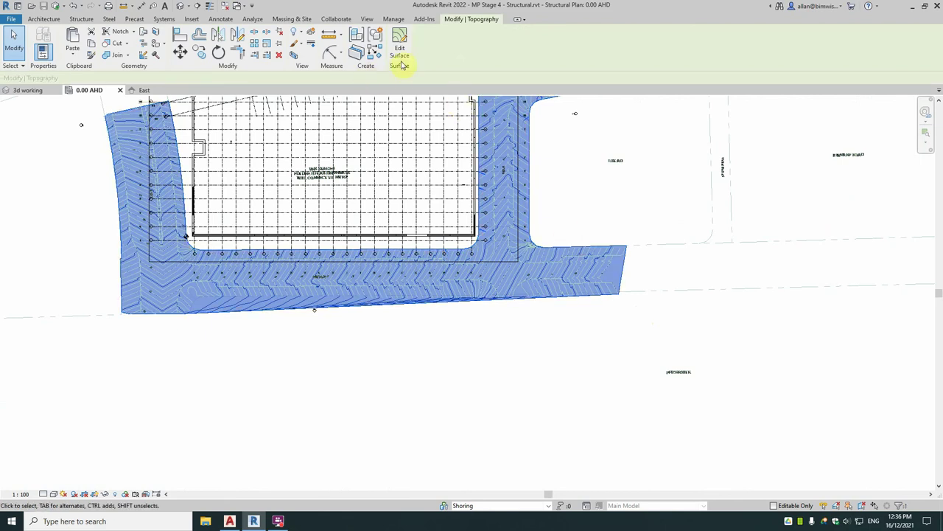
pyautogui.click(640, 221)
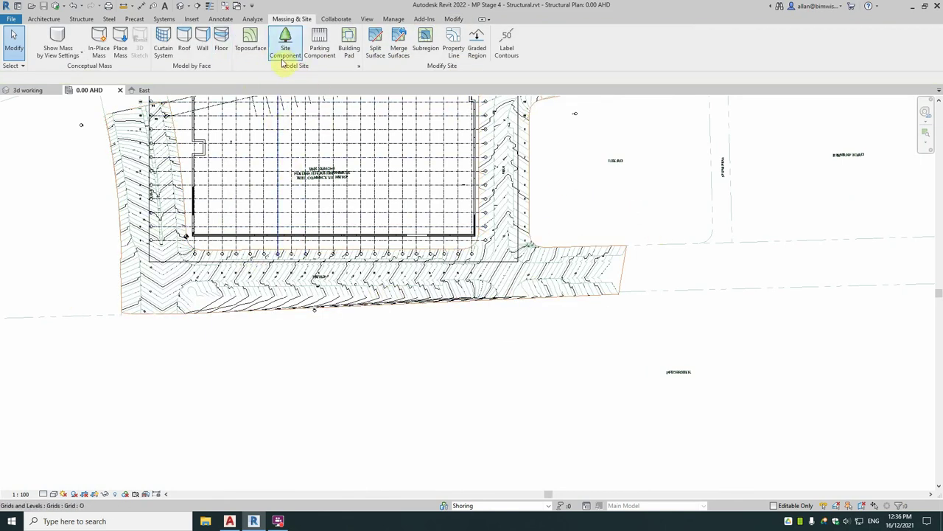
# Step: Set up a split of the road toposurface, picking the linked boundary lines, corner arc and end line along EWR-2's south side
pyautogui.click(377, 46)
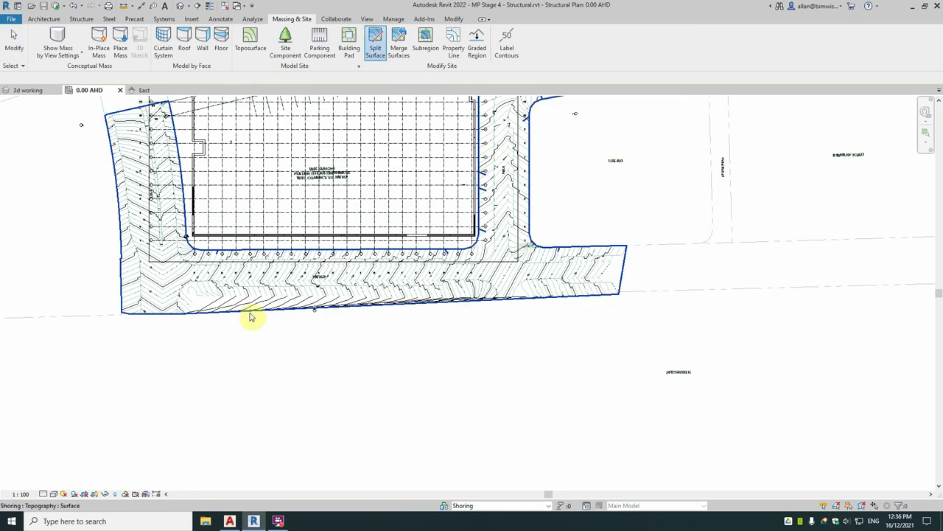
pyautogui.click(465, 287)
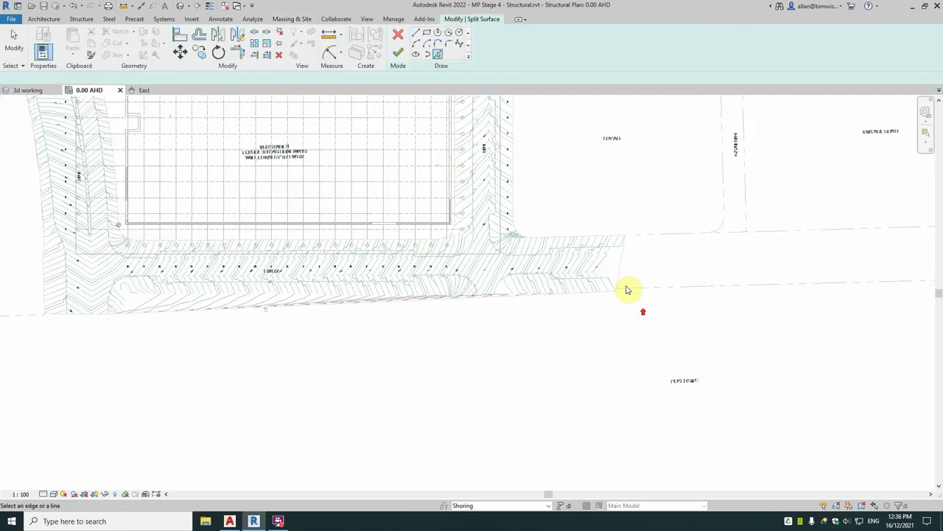
pyautogui.scroll(3, 626, 290)
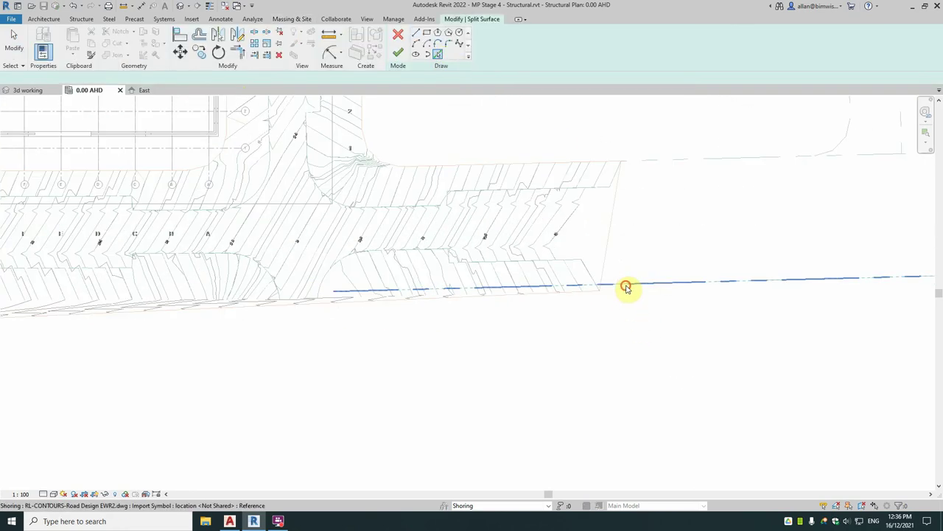
pyautogui.click(237, 294)
pyautogui.moveTo(276, 339)
pyautogui.mouseDown(button='middle')
pyautogui.moveTo(644, 335)
pyautogui.moveTo(780, 314)
pyautogui.mouseUp(button='middle')
pyautogui.scroll(2, 275, 282)
pyautogui.moveTo(340, 292); pyautogui.dragTo(918, 315, button='middle')
pyautogui.click(256, 283)
pyautogui.scroll(2, 222, 339)
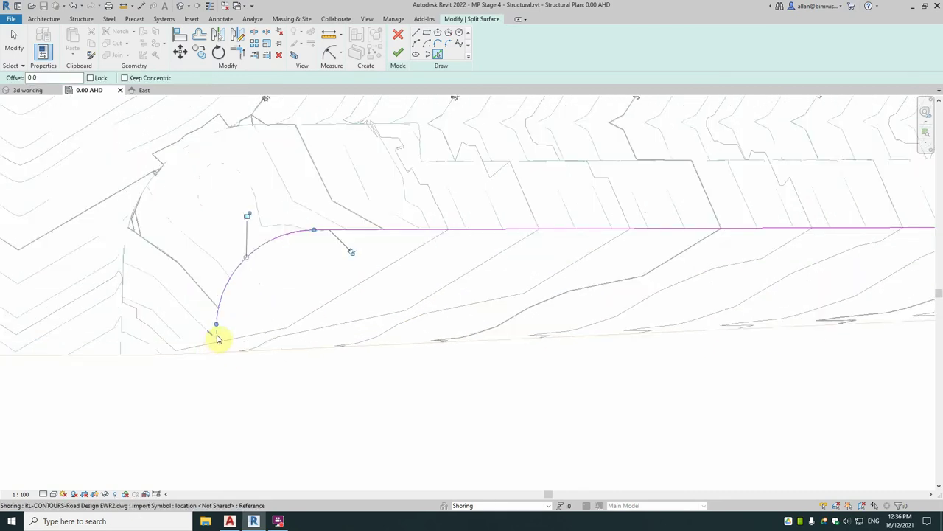
pyautogui.click(208, 339)
pyautogui.scroll(-4, 208, 339)
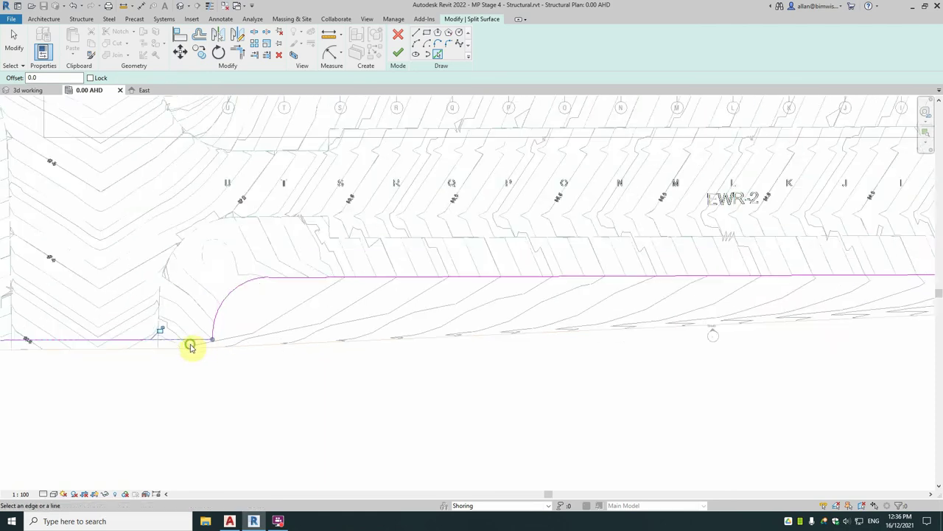
# Step: Stretch the southwest splitting line westward past the surface's western edge and try to finish the split
pyautogui.moveTo(187, 345); pyautogui.dragTo(572, 357, button='middle')
pyautogui.press('Escape')
pyautogui.click(362, 353)
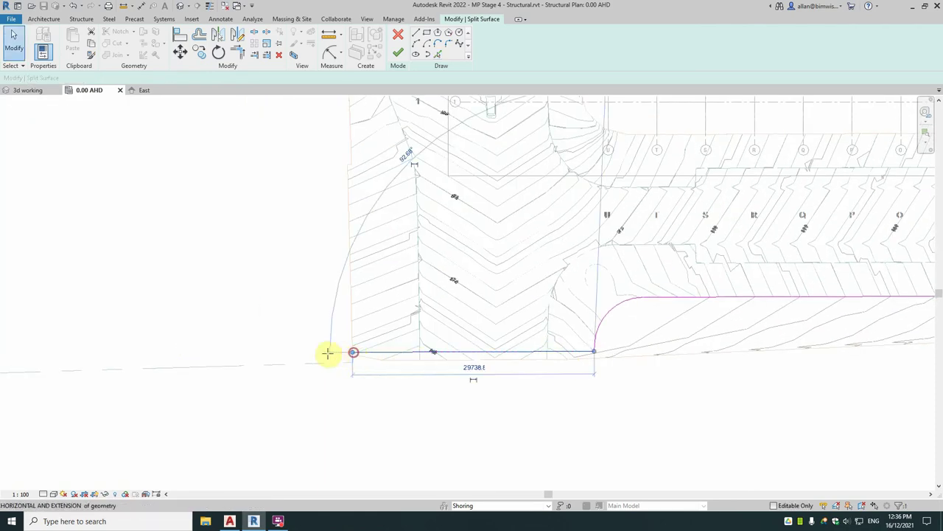
pyautogui.moveTo(328, 354); pyautogui.dragTo(314, 356)
pyautogui.scroll(-7, 331, 350)
pyautogui.scroll(2, 591, 359)
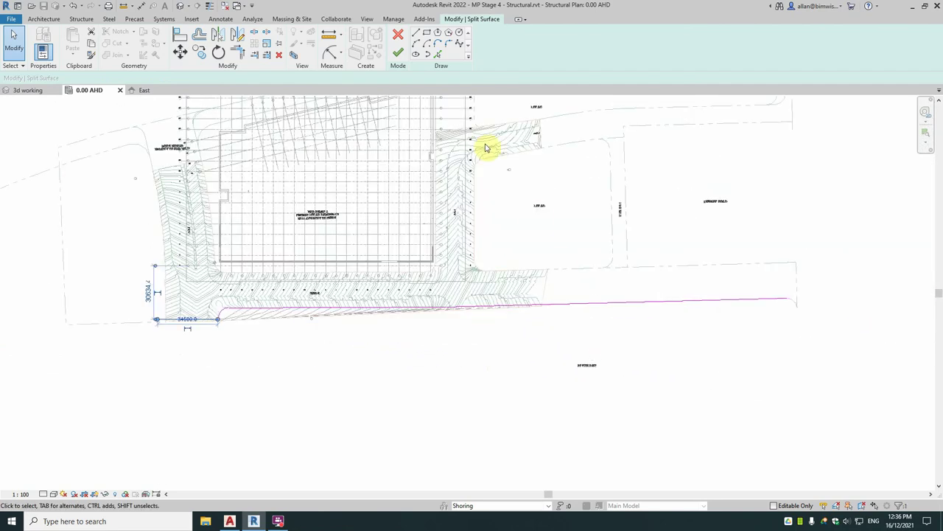
pyautogui.click(399, 52)
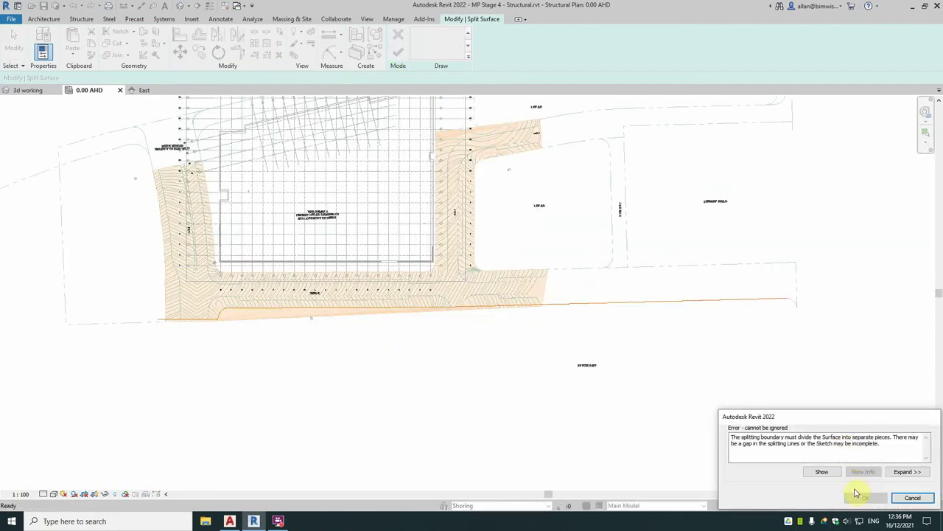
pyautogui.press('Escape')
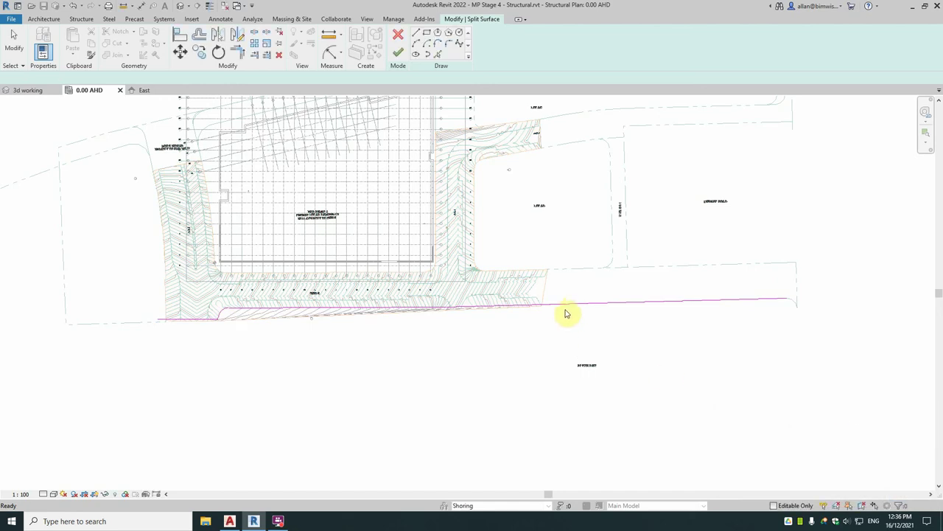
# Step: Delete the splitting lines picked along the south side and try to finish the split with an empty sketch
pyautogui.click(568, 305)
pyautogui.moveTo(95, 284)
pyautogui.mouseDown()
pyautogui.moveTo(472, 376)
pyautogui.moveTo(573, 377)
pyautogui.moveTo(569, 368)
pyautogui.mouseUp()
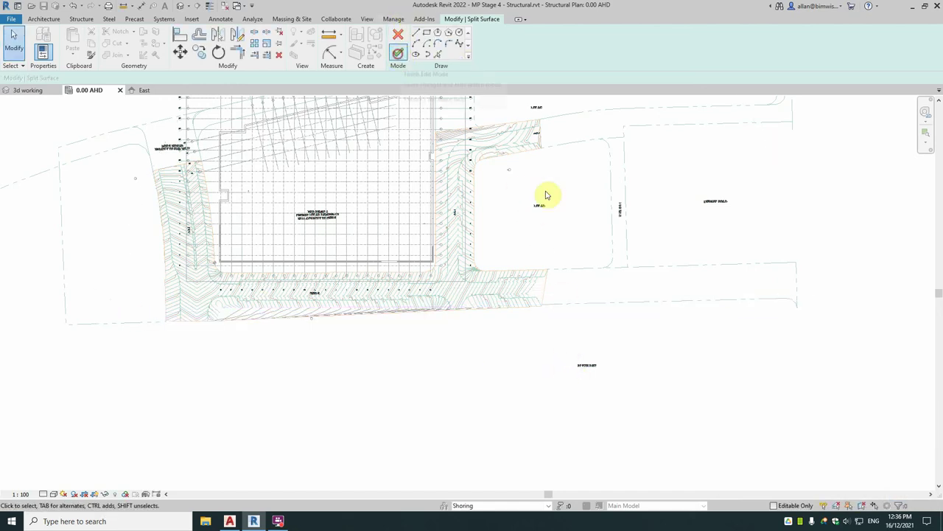
pyautogui.click(881, 497)
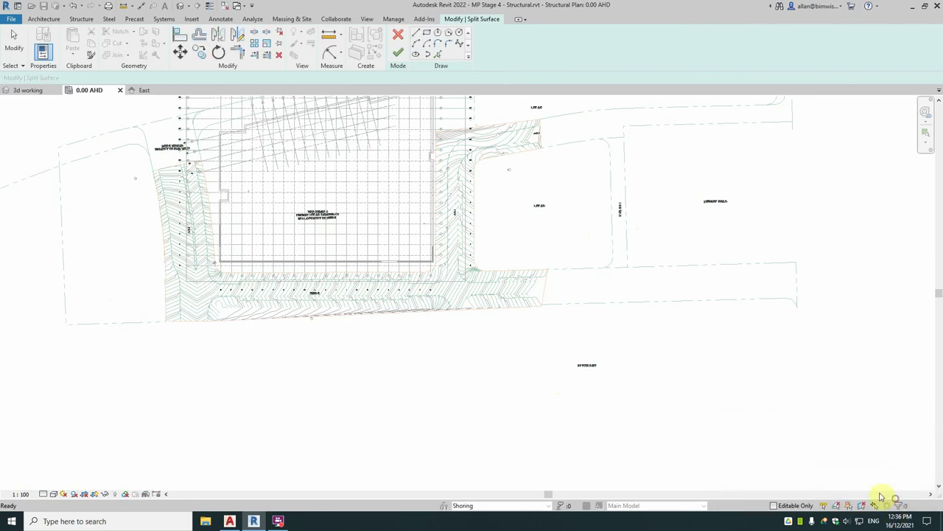
# Step: Cancel the unfinished surface split and select the road toposurface to check its southern edge
pyautogui.click(398, 35)
pyautogui.click(505, 264)
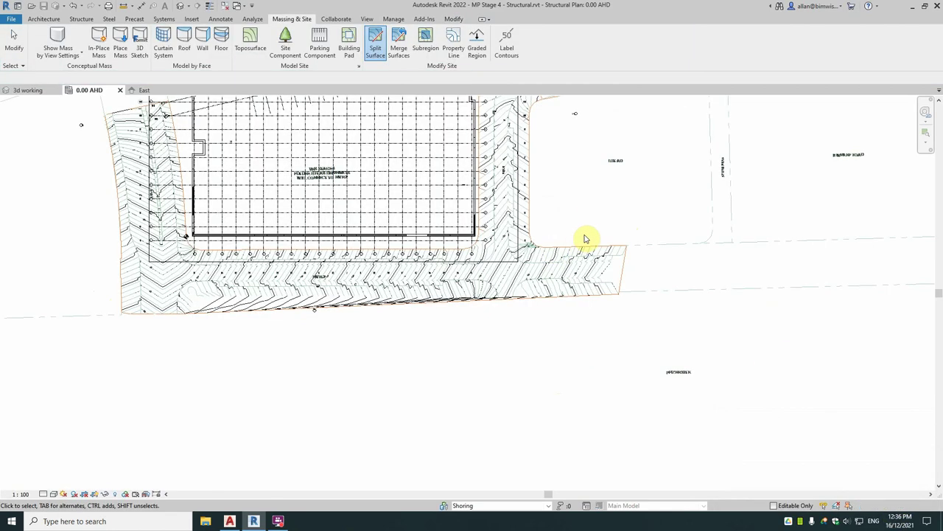
pyautogui.scroll(-3, 635, 315)
pyautogui.scroll(3, 423, 319)
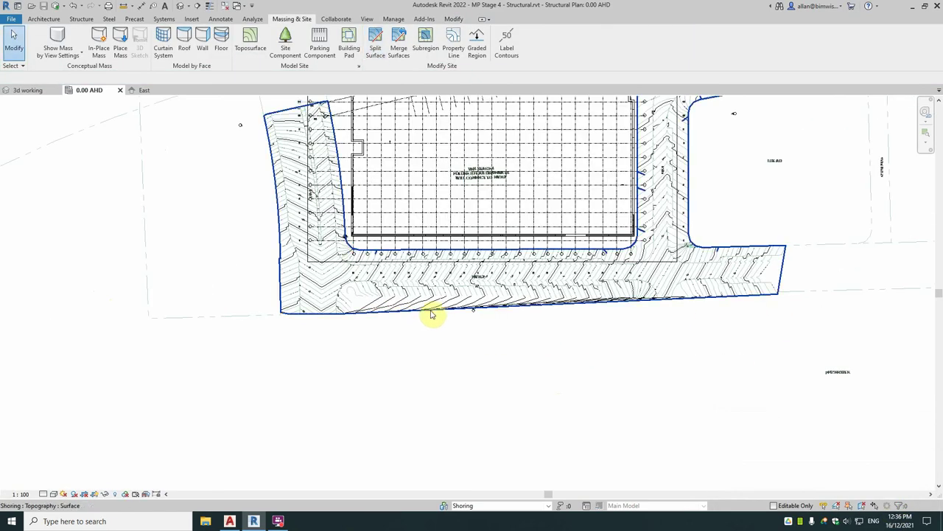
pyautogui.click(433, 314)
pyautogui.scroll(4, 373, 292)
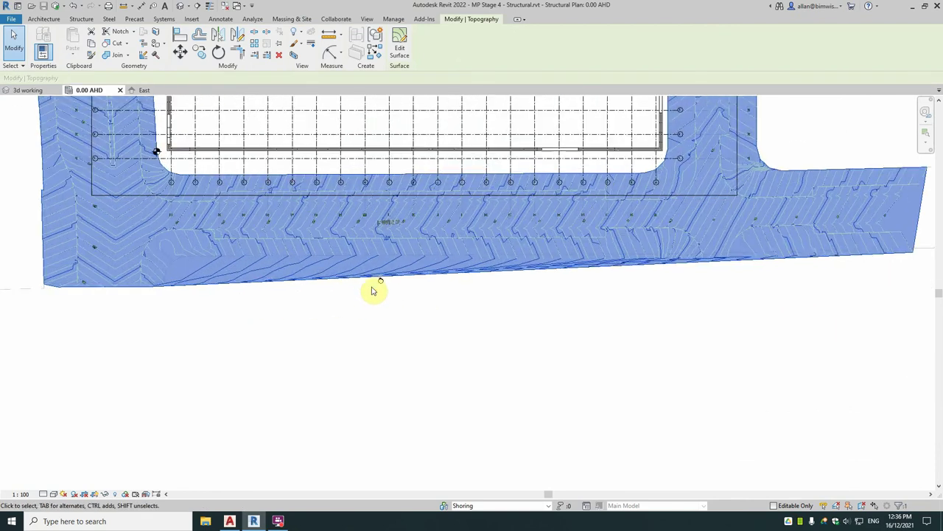
pyautogui.scroll(-2, 373, 291)
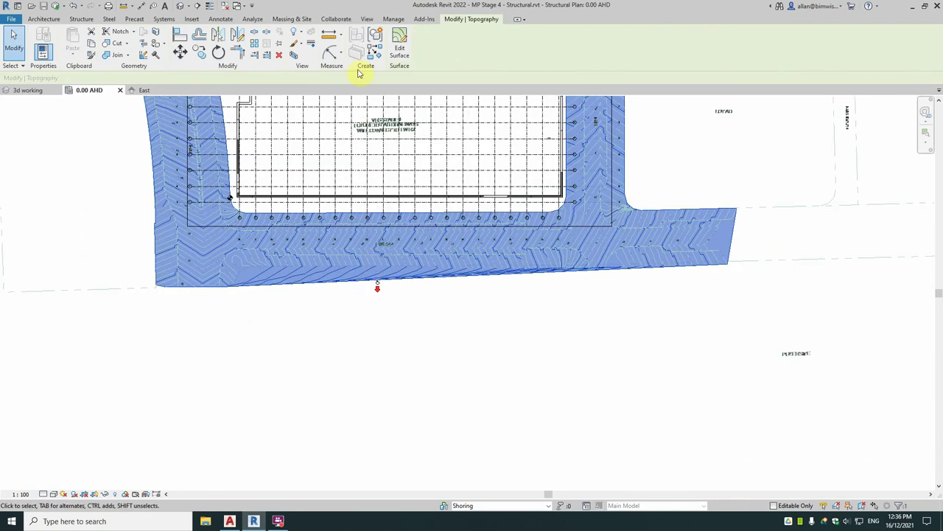
pyautogui.click(624, 286)
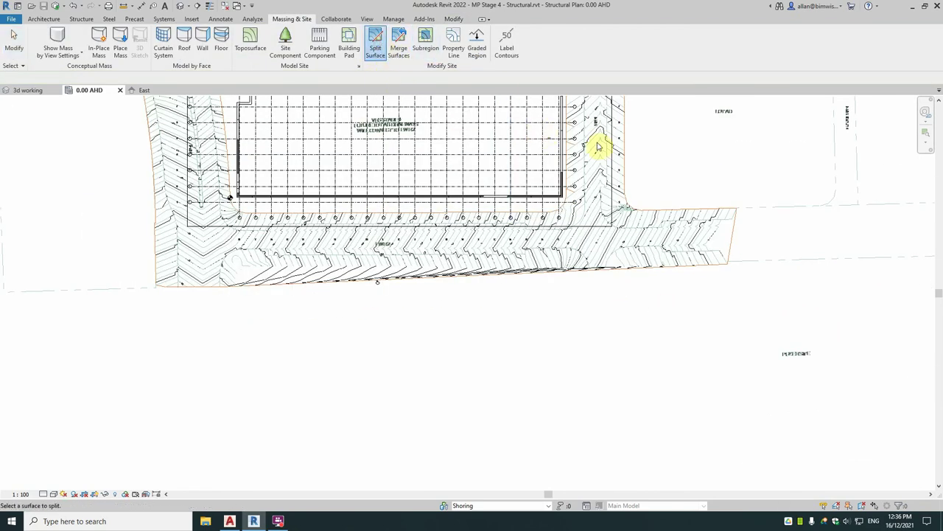
# Step: Split the road toposurface with one straight line about 256000 mm long, running east-west across its southern strip past both ends
pyautogui.click(375, 48)
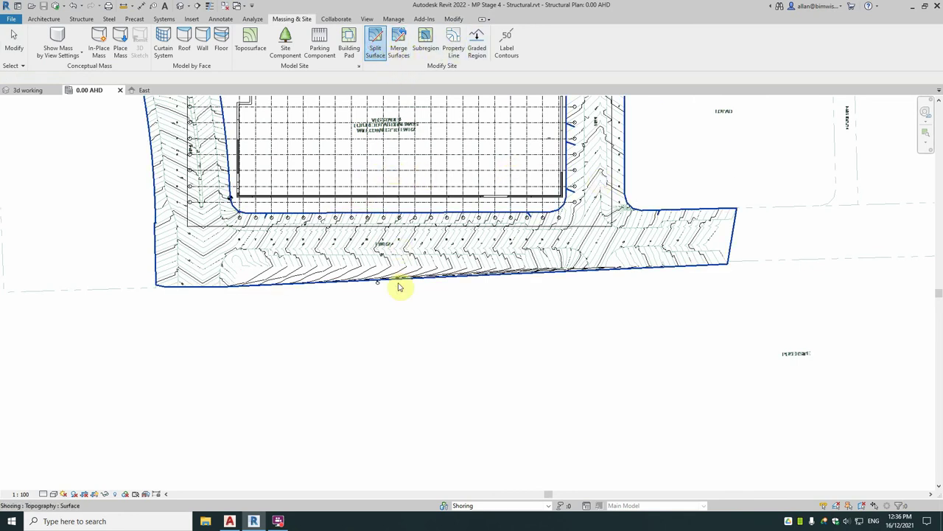
pyautogui.click(463, 277)
pyautogui.click(418, 36)
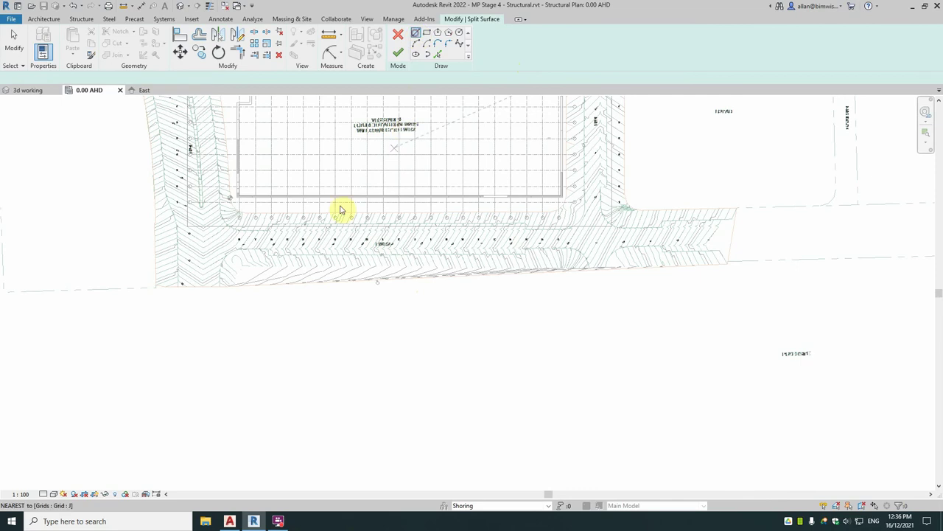
pyautogui.click(124, 267)
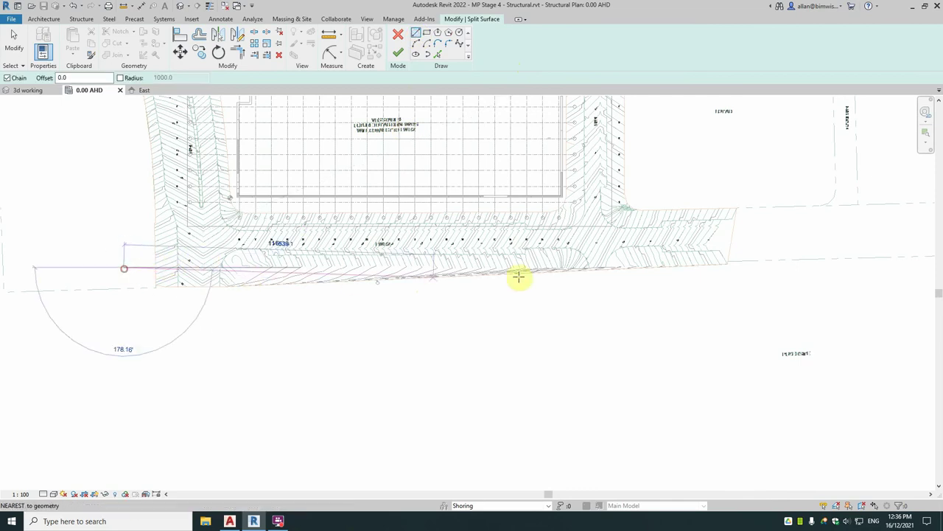
pyautogui.click(803, 255)
pyautogui.click(558, 347)
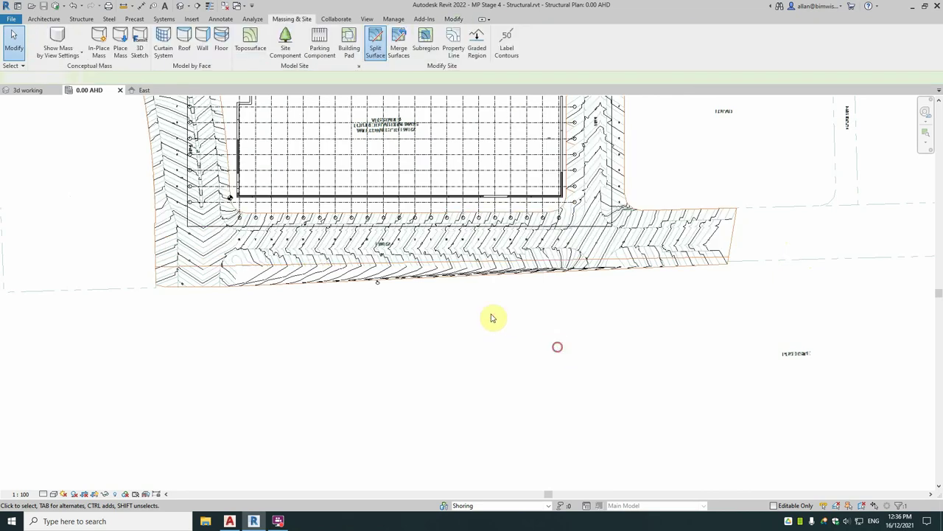
# Step: Delete the split-off strip along the southern edge of the road toposurface
pyautogui.click(458, 279)
pyautogui.press('Escape')
pyautogui.scroll(-5, 401, 293)
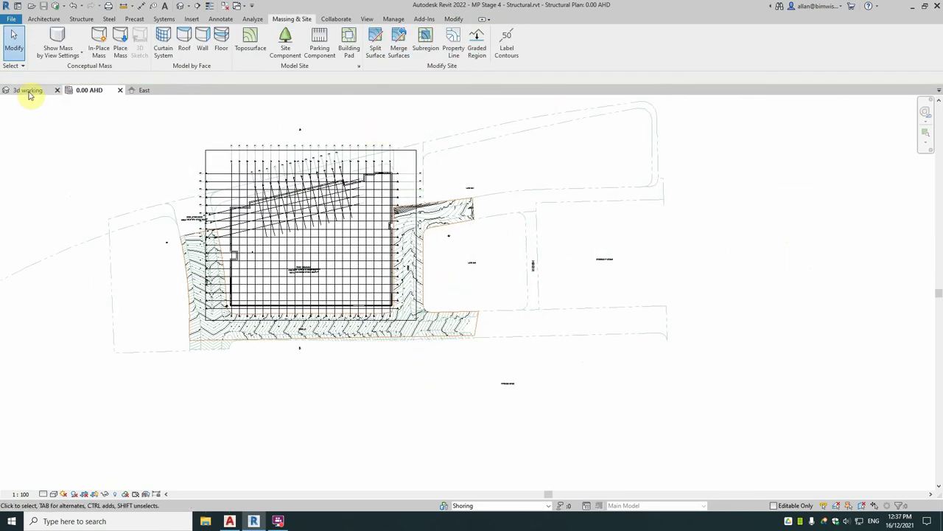
# Step: Examine the trimmed road toposurface around the buildings from several sides in the 3d working view
pyautogui.click(28, 90)
pyautogui.keyDown('shift'); pyautogui.moveTo(588, 317); pyautogui.dragTo(480, 297, button='middle'); pyautogui.keyUp('shift')
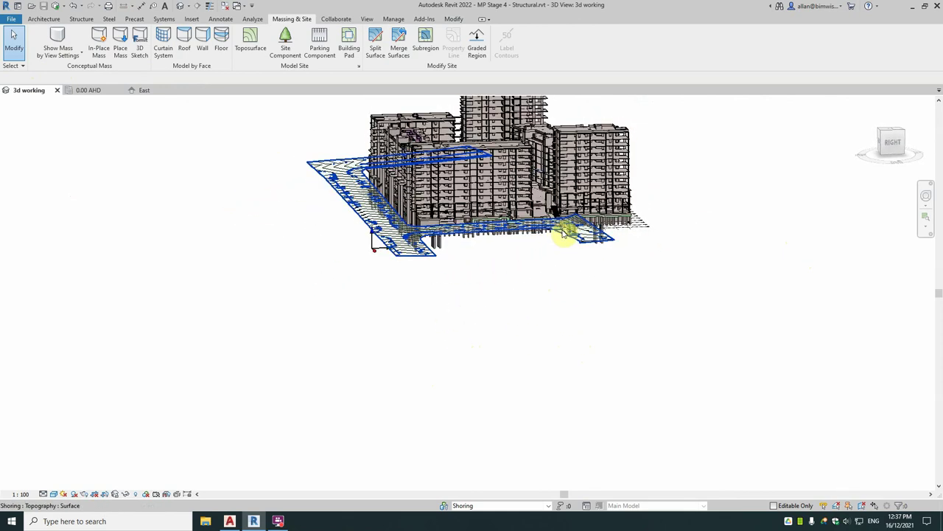
pyautogui.keyDown('shift'); pyautogui.moveTo(413, 228); pyautogui.dragTo(615, 308, button='middle'); pyautogui.keyUp('shift')
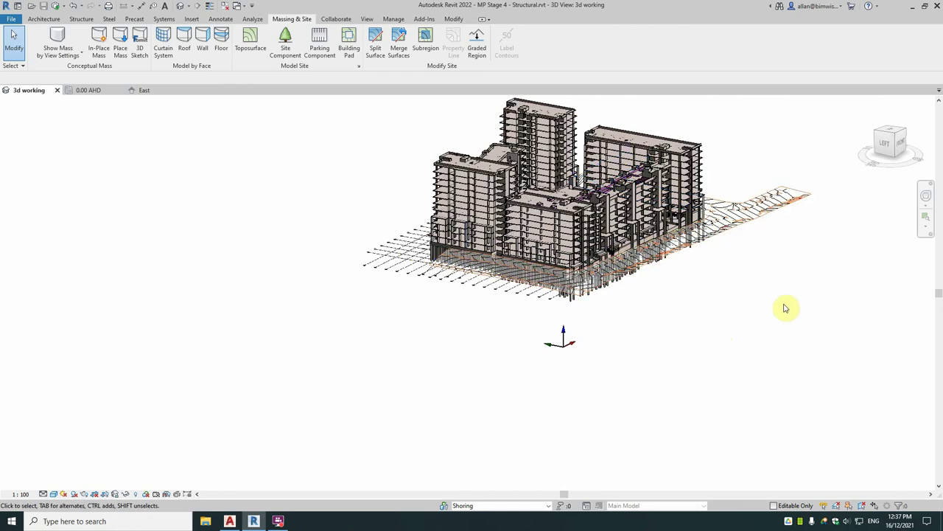
pyautogui.moveTo(774, 299); pyautogui.dragTo(643, 336, button='middle')
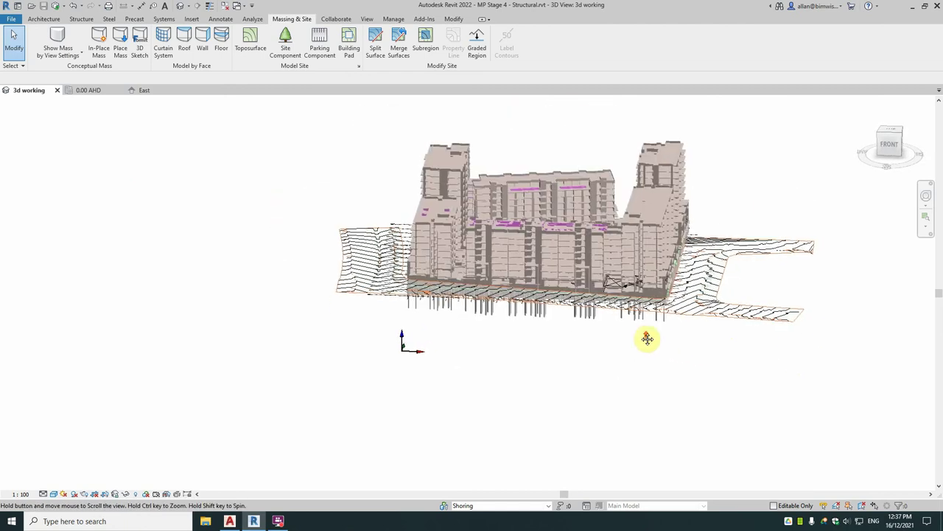
pyautogui.scroll(2, 643, 336)
# Step: Assign the Site - Road / Civil material to the road toposurface and clear the selection
pyautogui.click(770, 270)
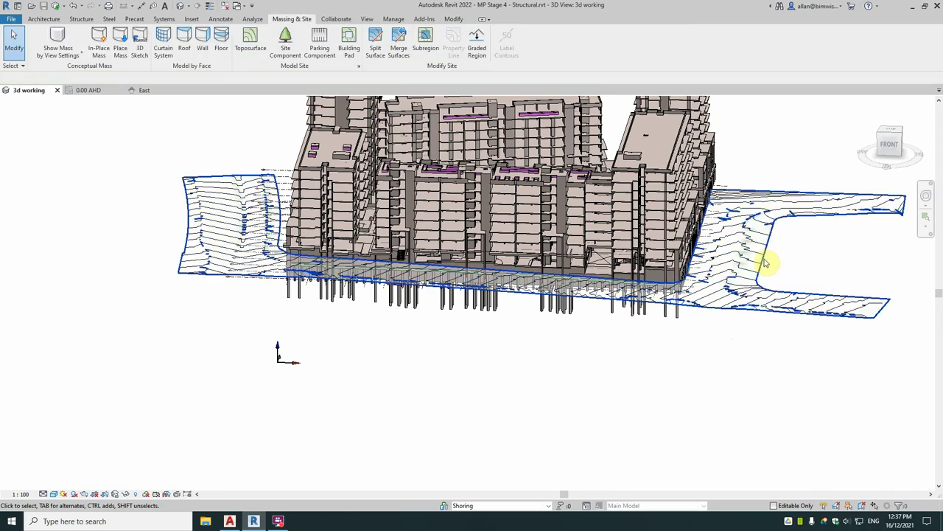
pyautogui.click(769, 263)
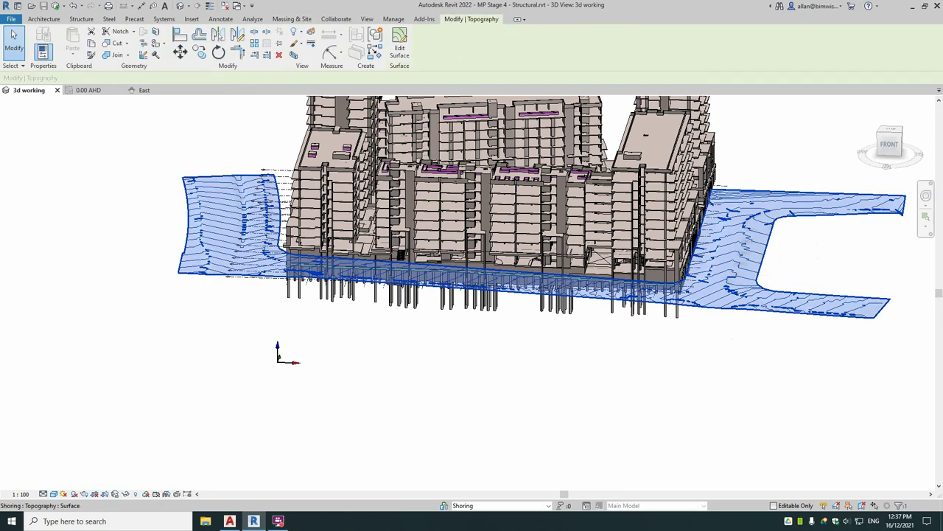
pyautogui.moveTo(942, 87); pyautogui.dragTo(808, 127)
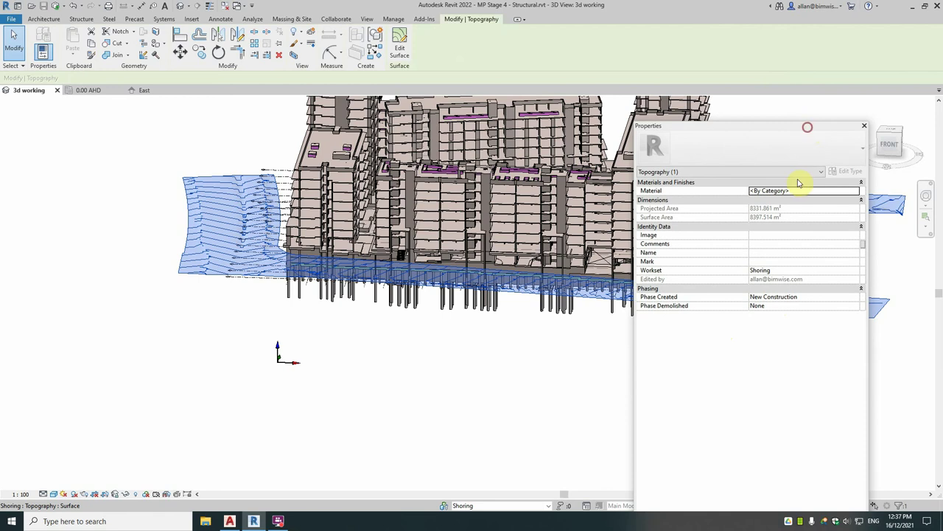
pyautogui.click(799, 192)
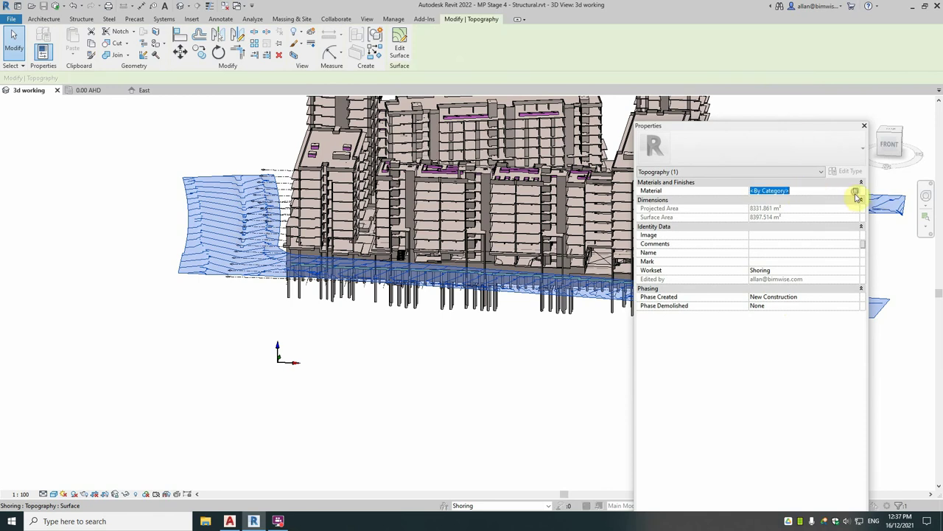
pyautogui.click(853, 191)
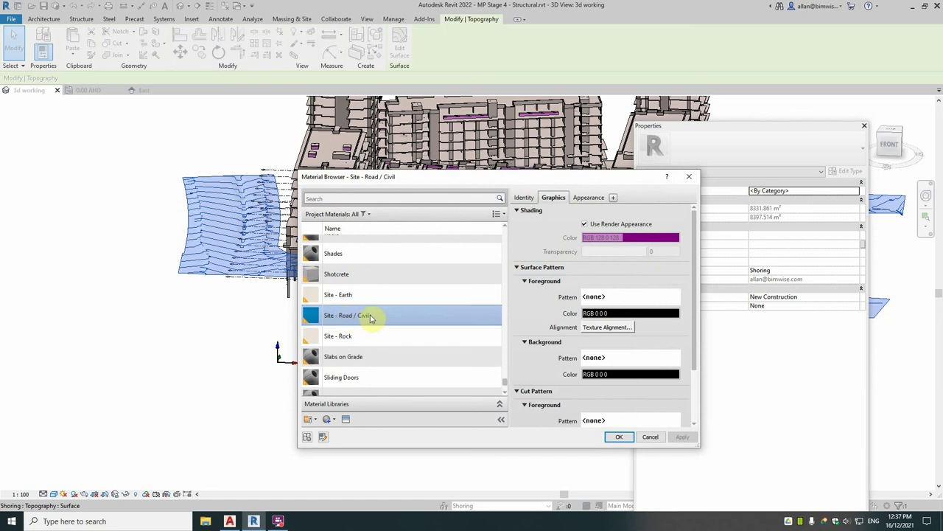
pyautogui.click(619, 436)
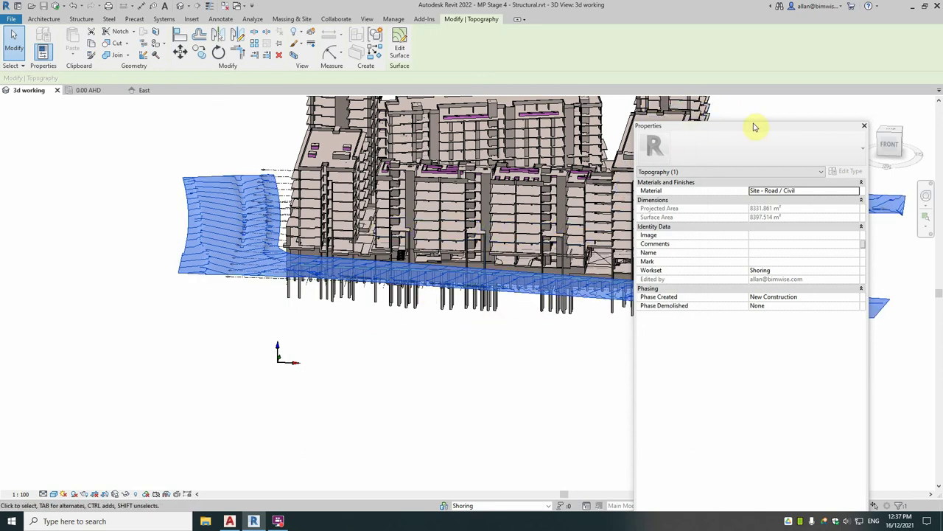
pyautogui.moveTo(753, 127); pyautogui.dragTo(942, 140)
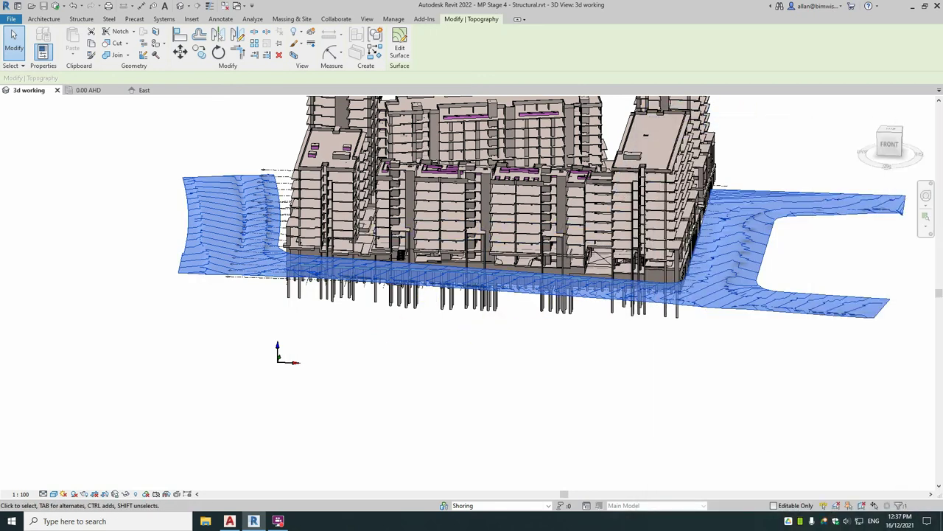
pyautogui.click(592, 341)
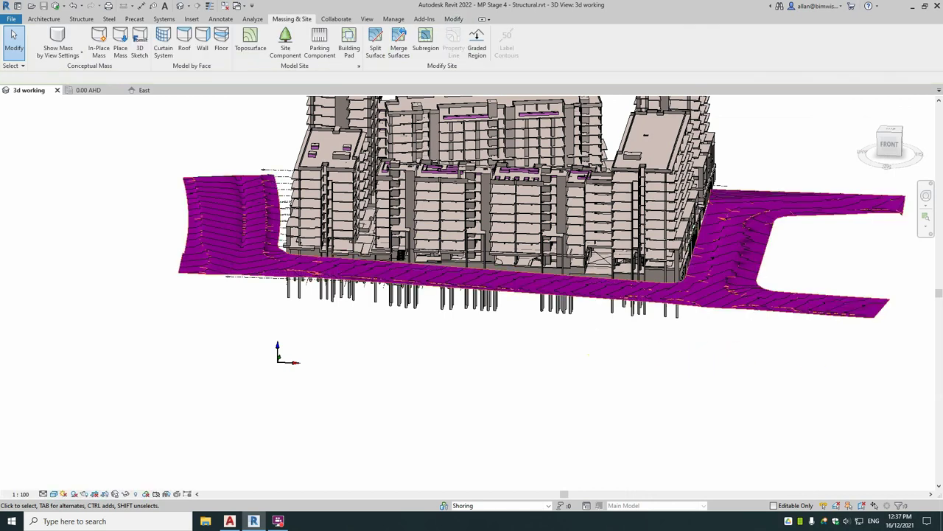